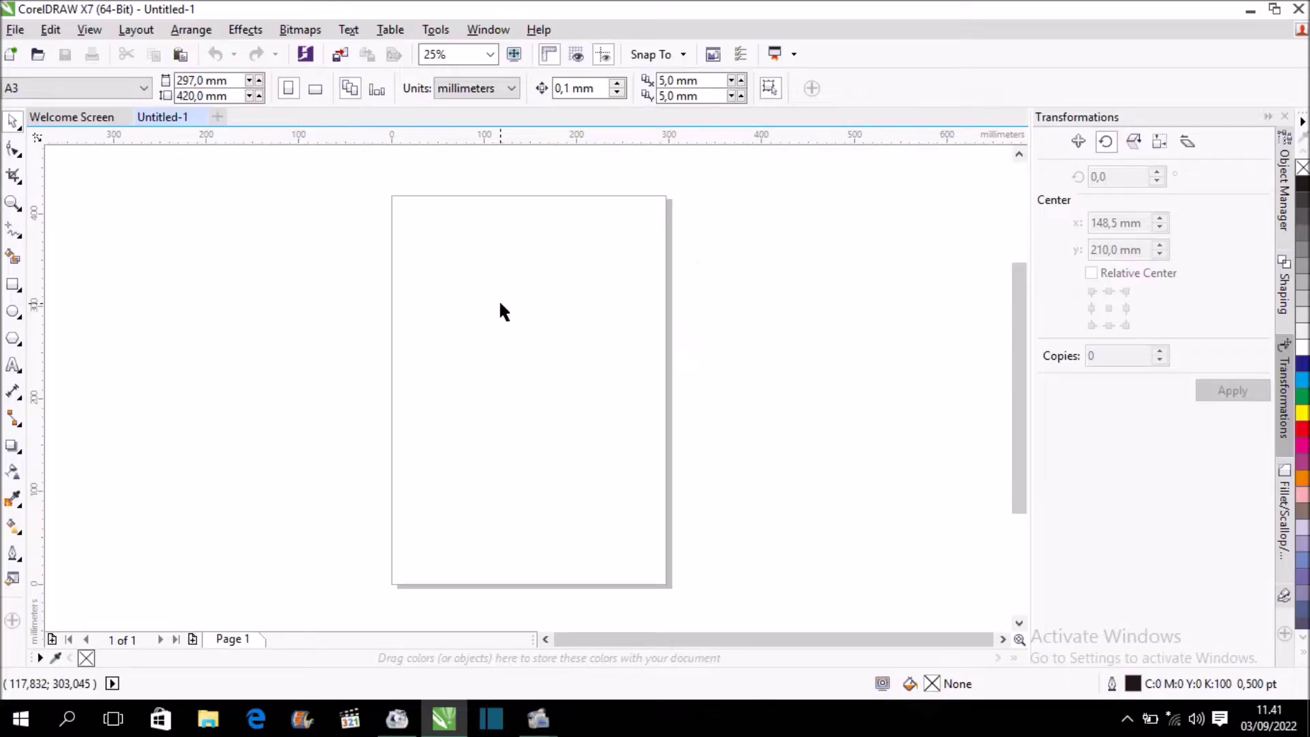
Draw a small square near the page's upper left, shrink it to about 72%, and skew it into a parallelogram
key(F6)
drag(420, 293, 456, 328)
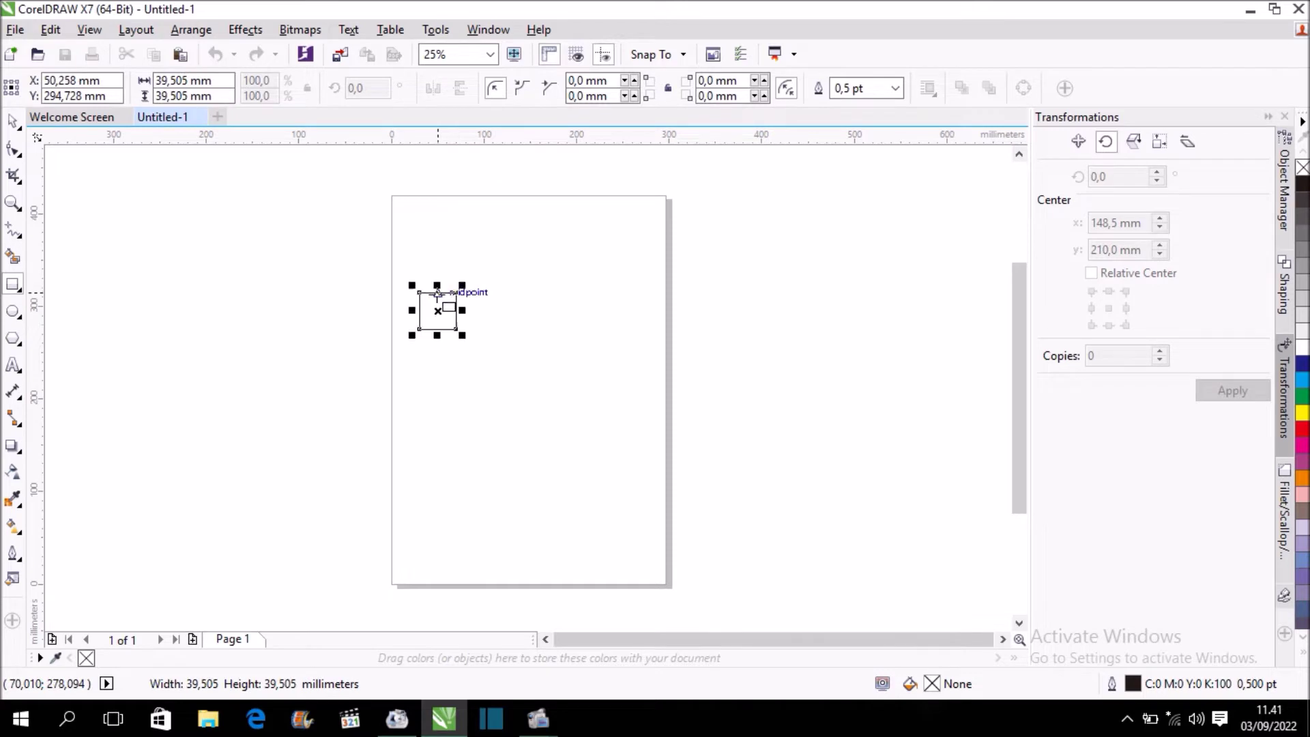
scroll(439, 295, up, 2)
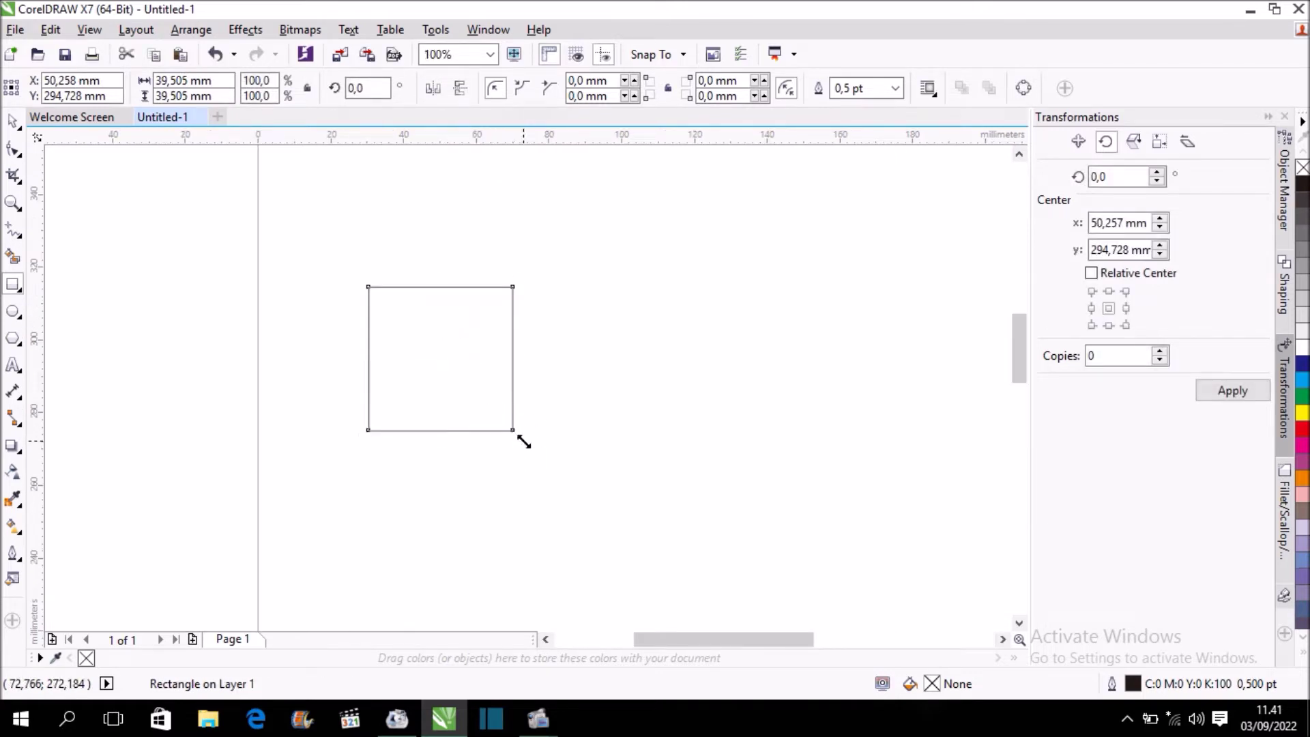
drag(518, 437, 480, 398)
scroll(328, 333, down, 1)
scroll(350, 323, up, 1)
click(403, 345)
drag(399, 292, 367, 293)
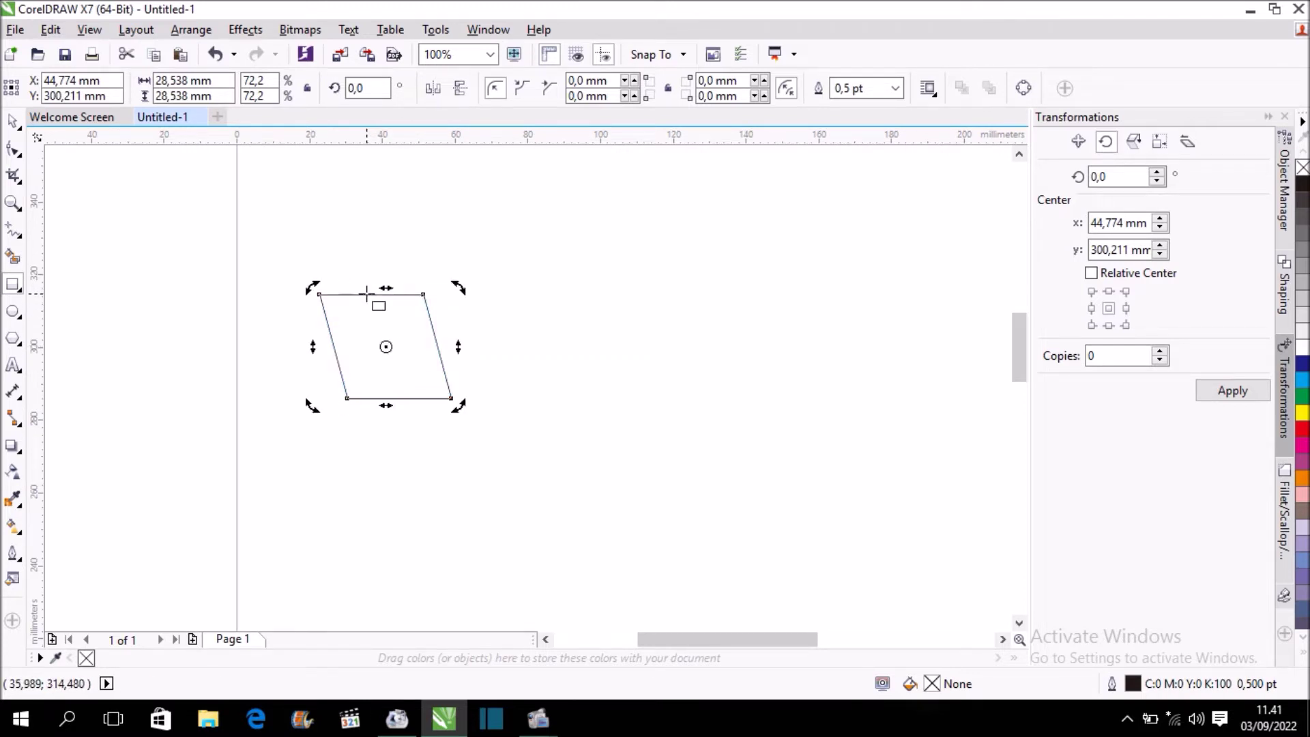
click(13, 123)
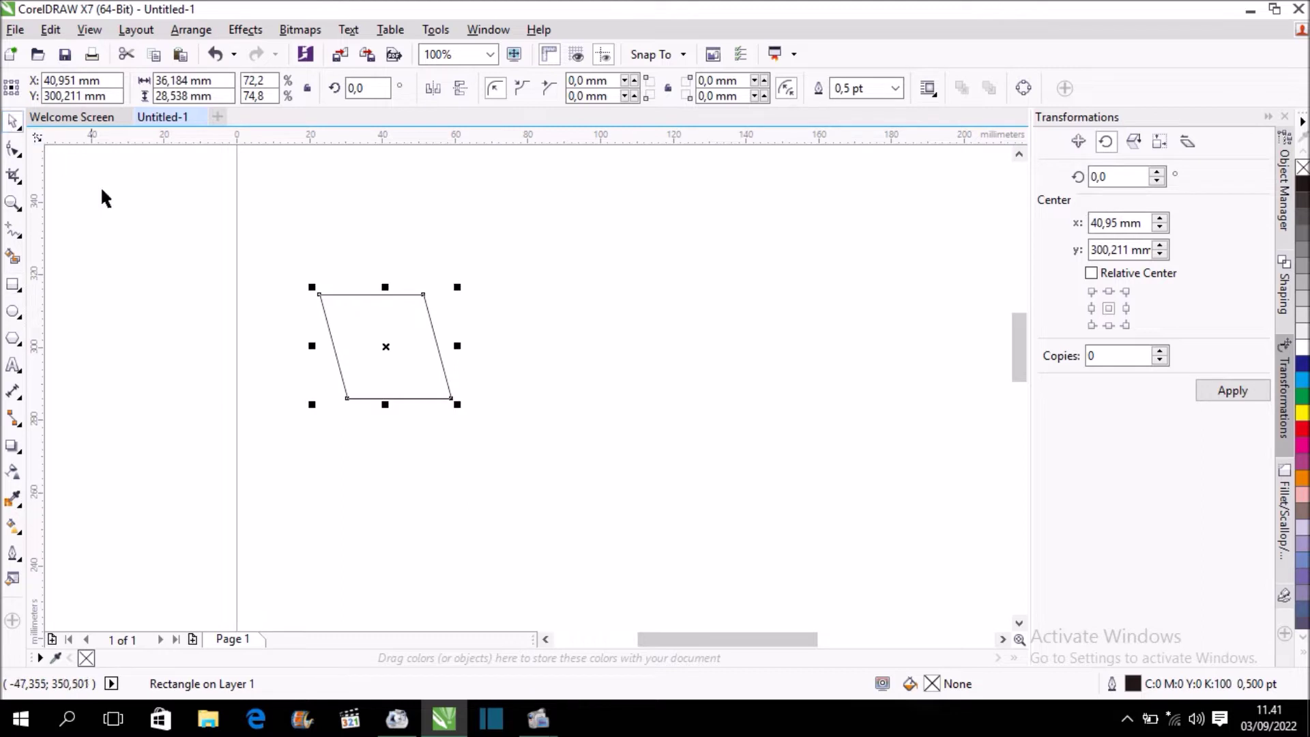
Copy the parallelogram past the page's right edge and shrink the copy to about 7.4 × 5.9 mm
scroll(398, 368, down, 1)
scroll(391, 364, down, 1)
drag(390, 363, 736, 365)
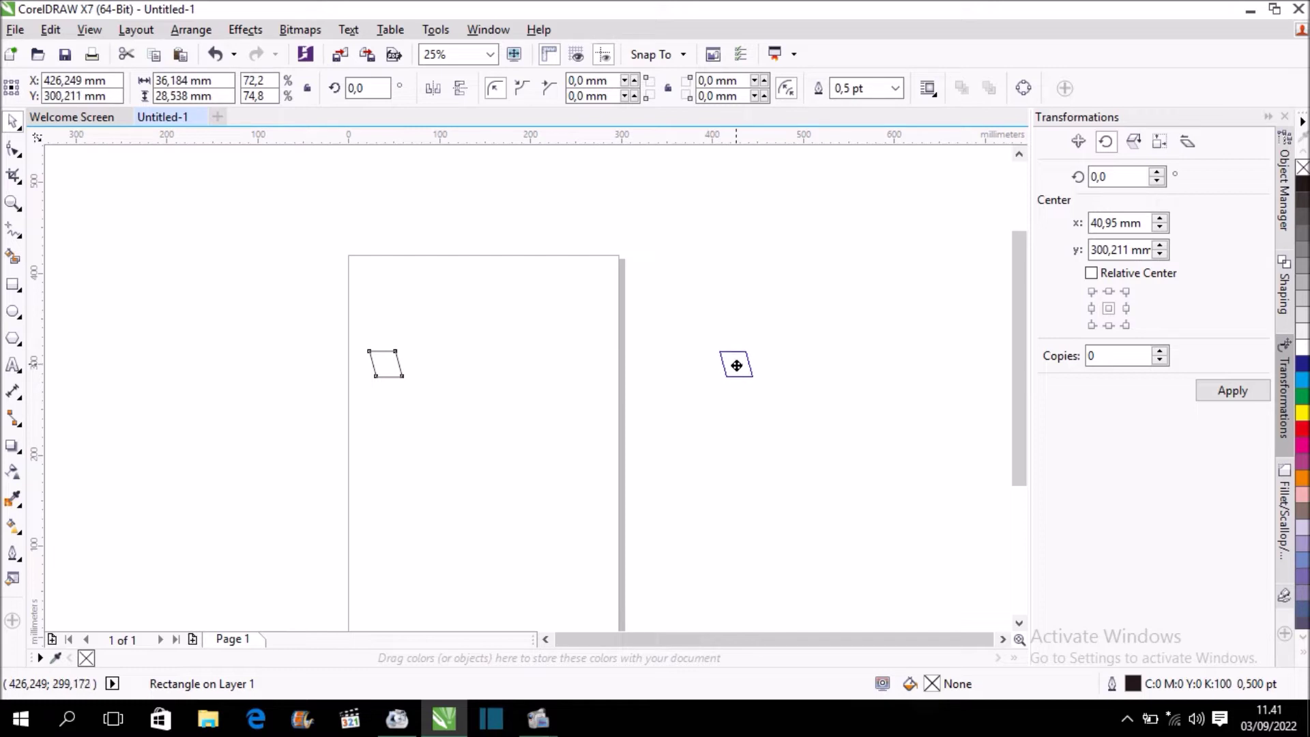
drag(736, 367, 736, 365)
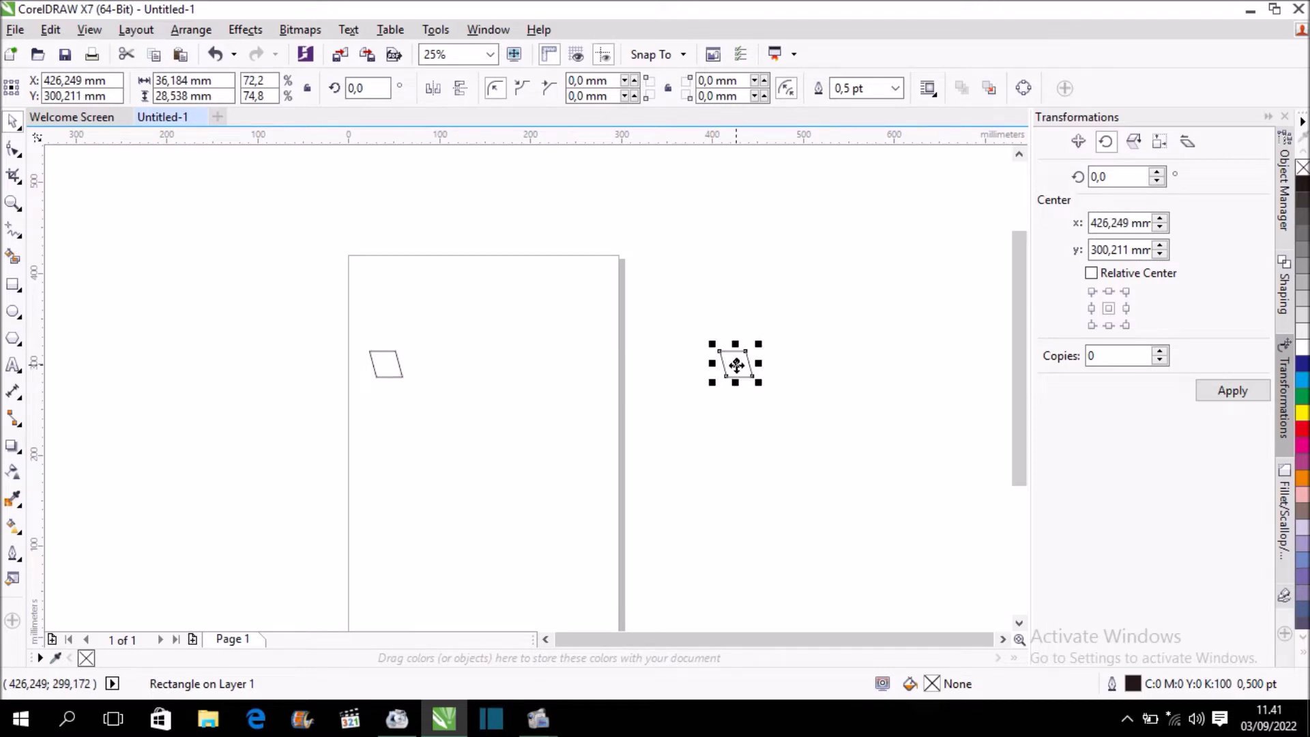
scroll(734, 362, up, 2)
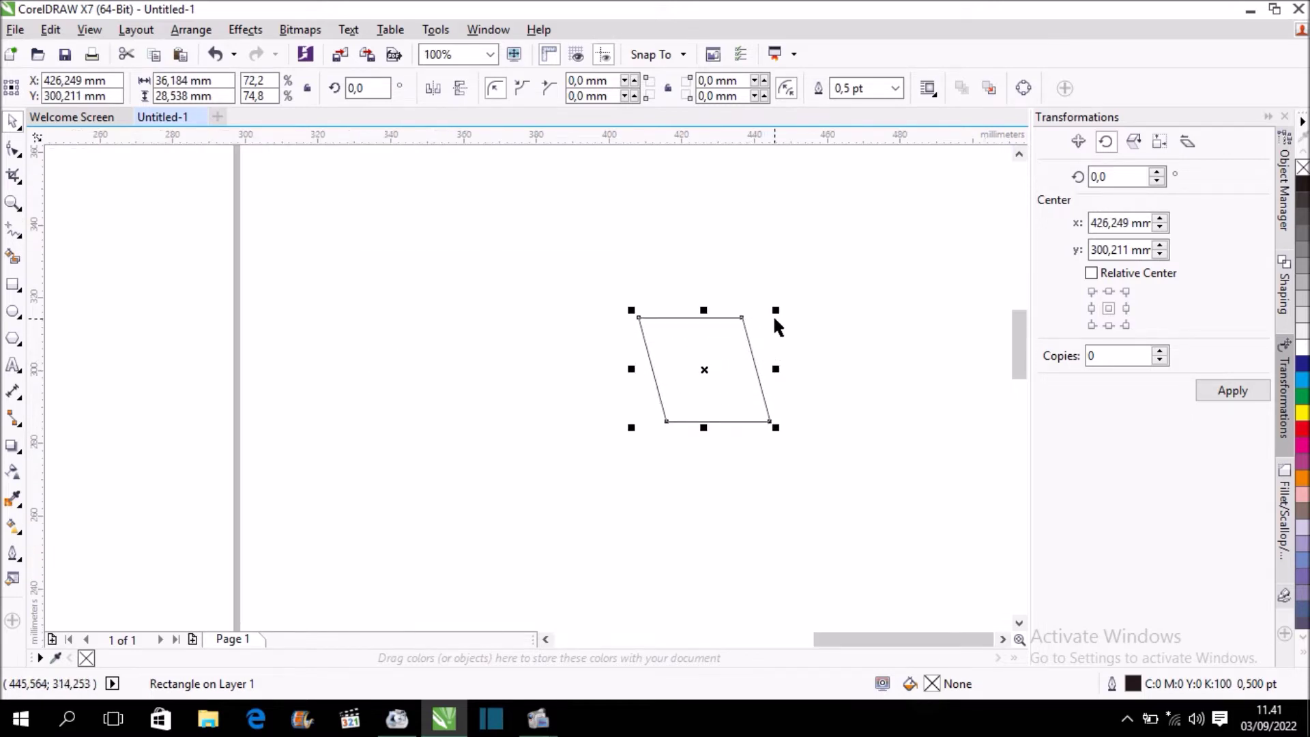
drag(775, 314, 765, 354)
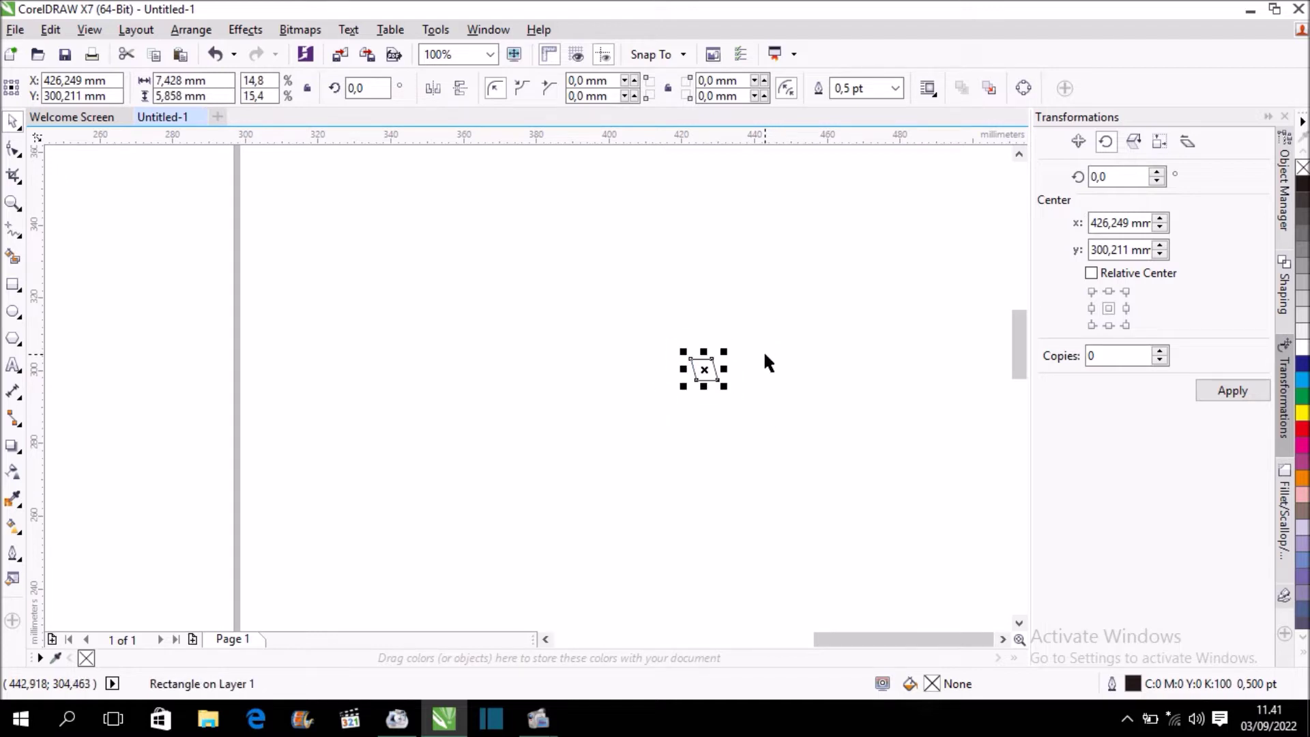
scroll(763, 350, down, 1)
scroll(763, 350, down, 1)
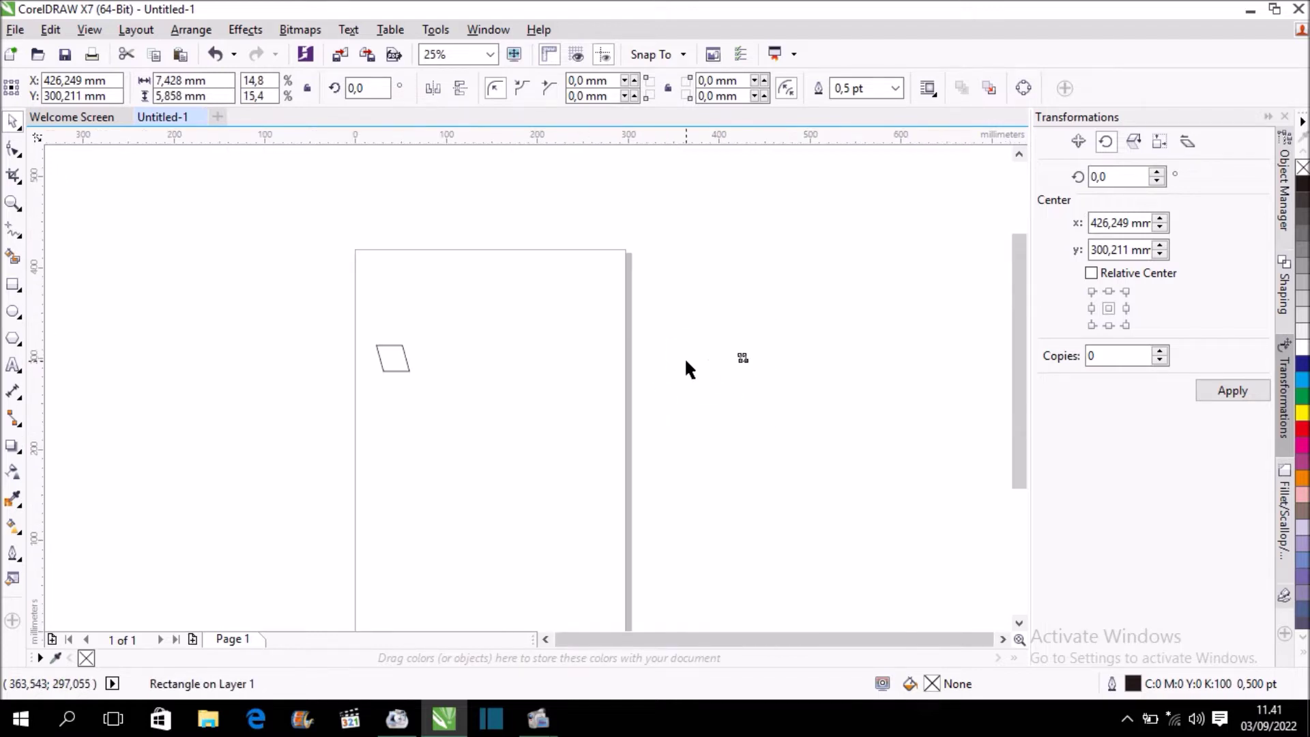
drag(313, 321, 846, 406)
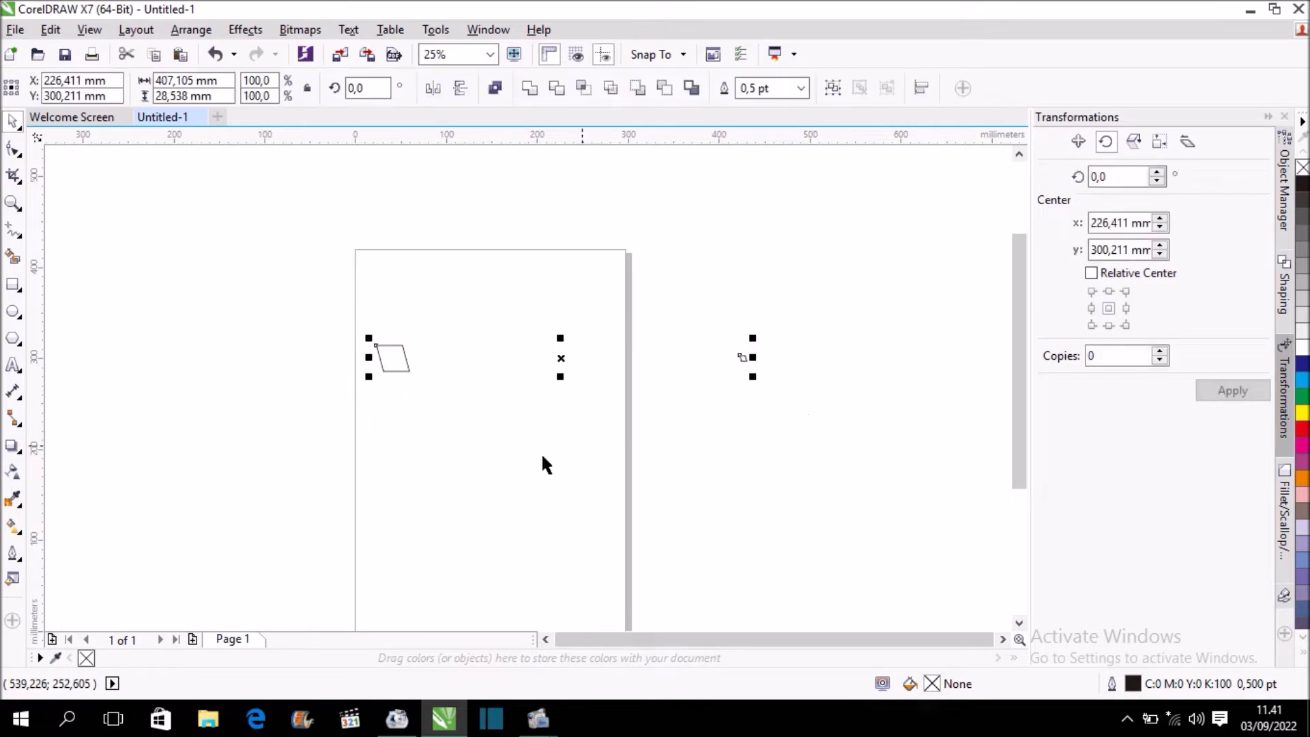
Fill both parallelograms red and blend the large one into the small one
click(1302, 430)
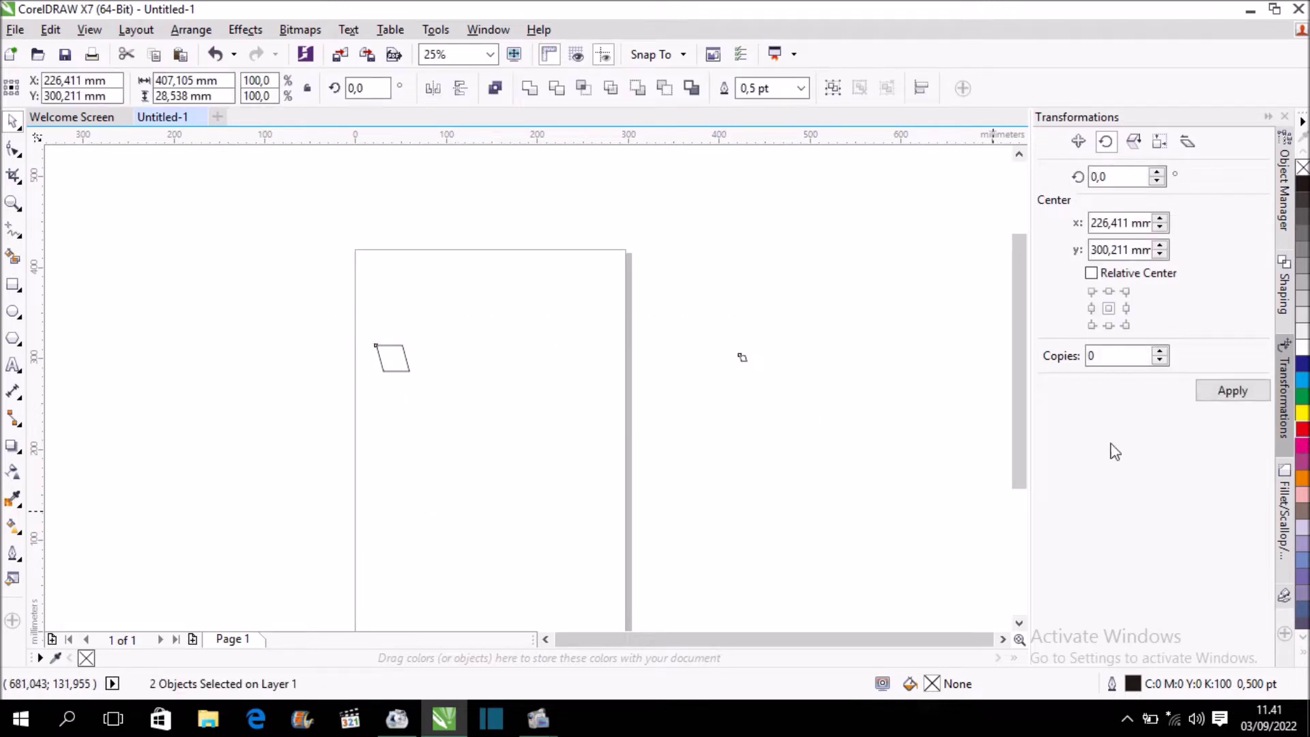
click(787, 442)
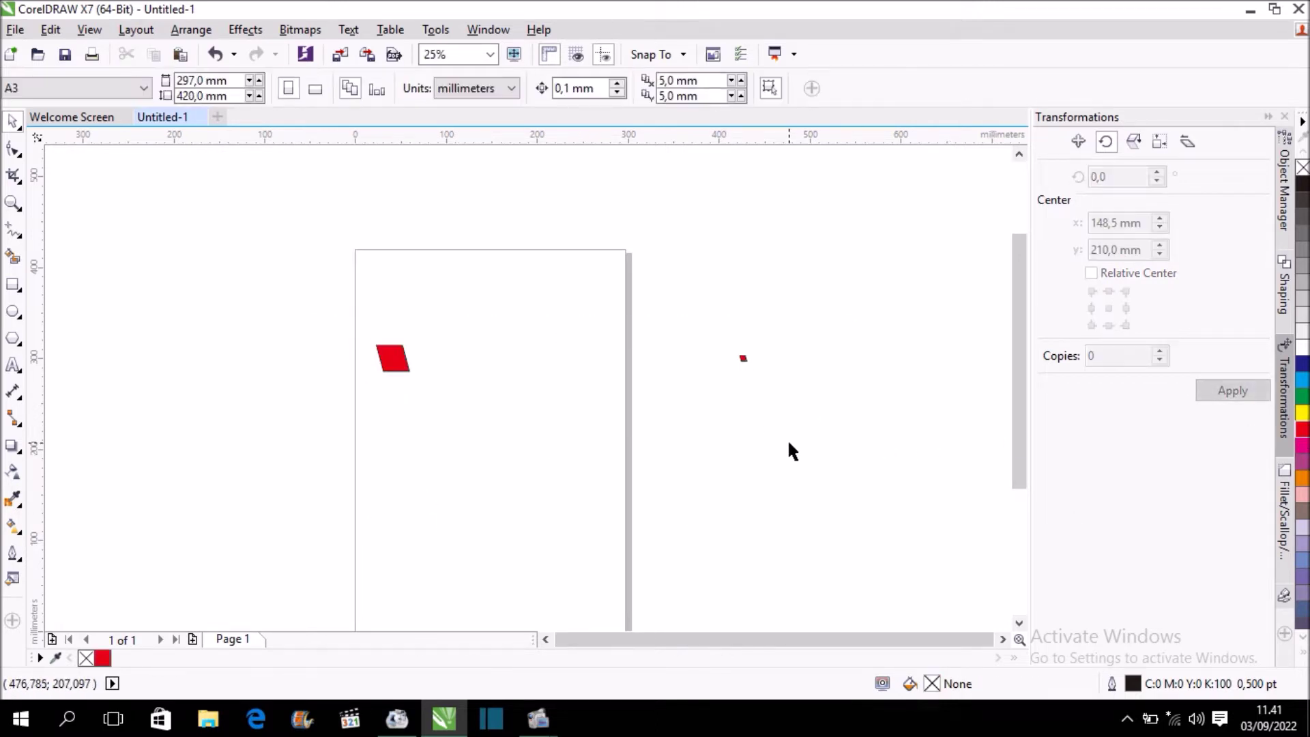
click(16, 452)
click(21, 450)
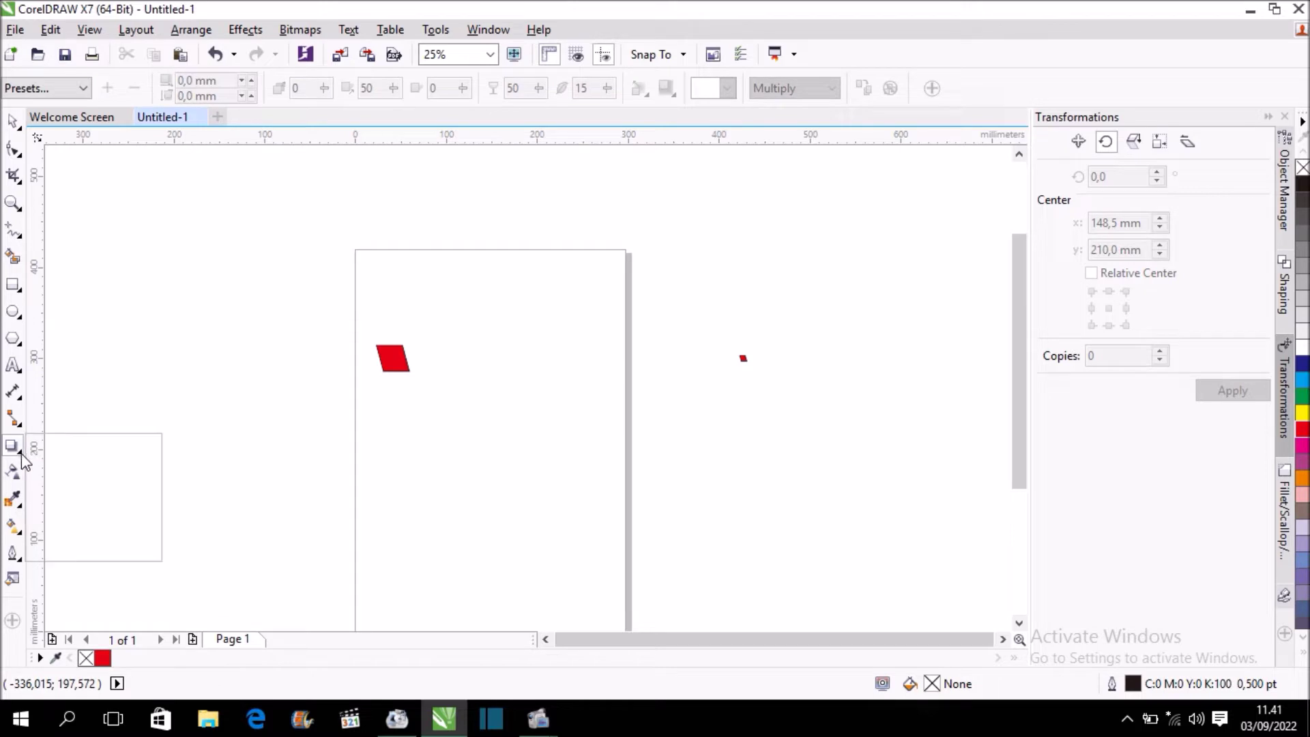
click(81, 466)
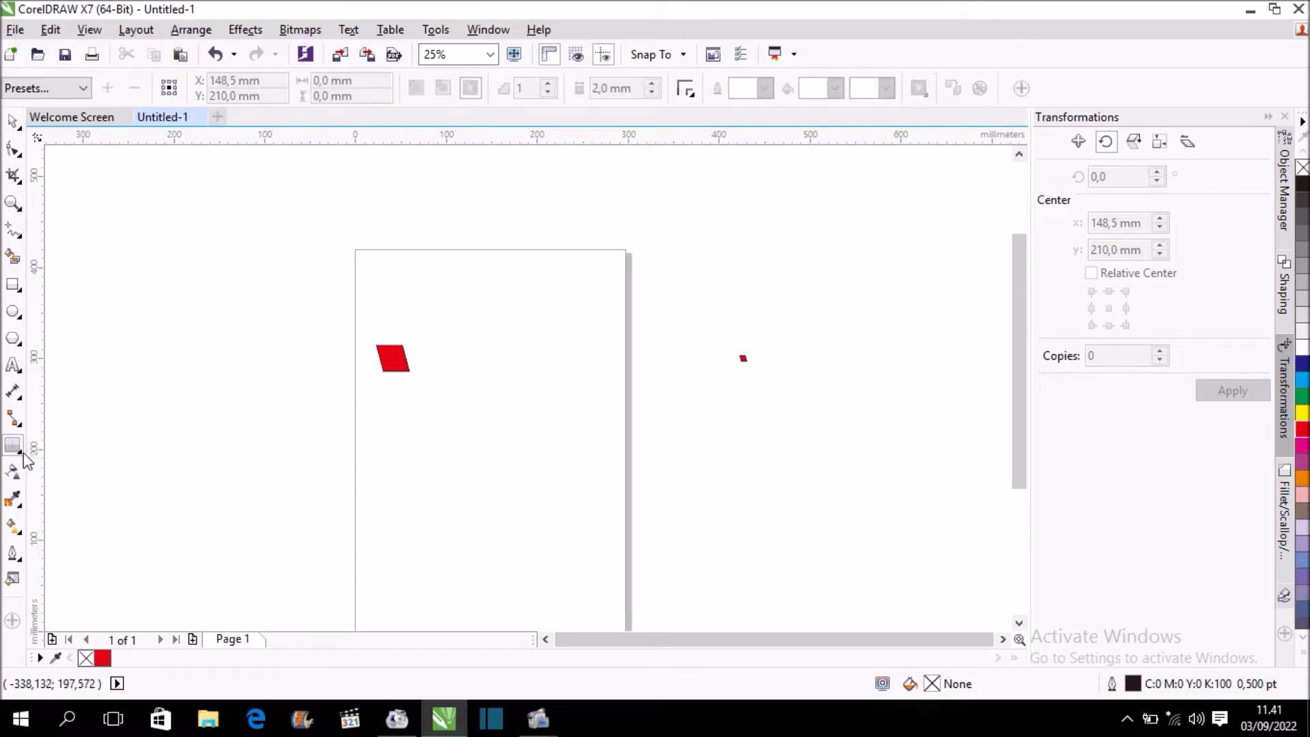
click(24, 453)
click(77, 485)
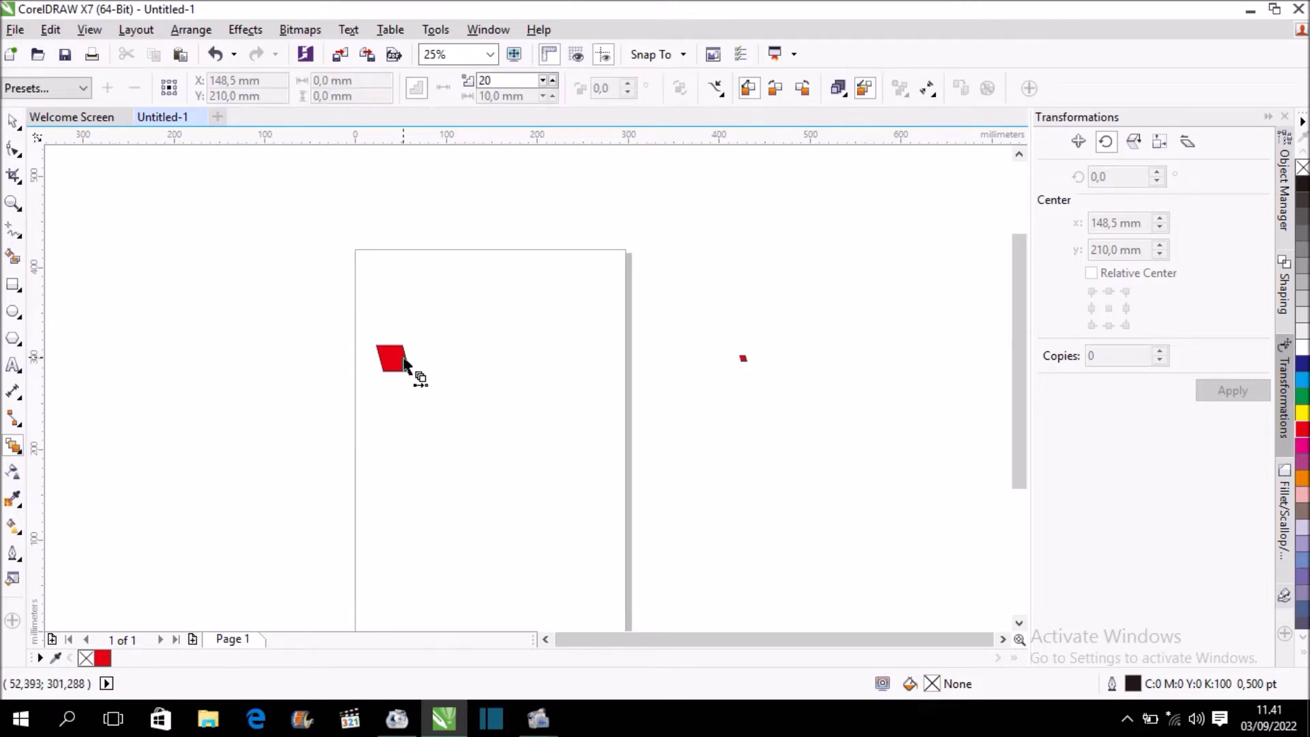
drag(404, 362, 742, 356)
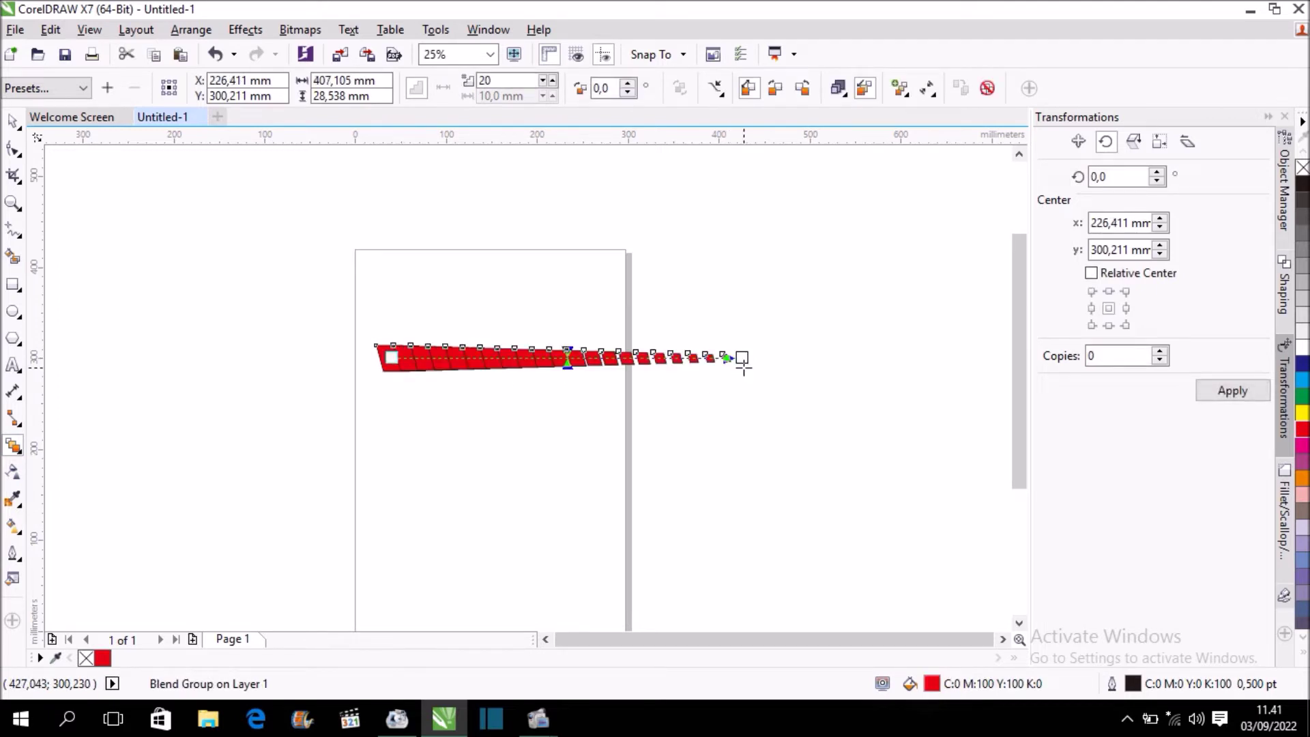
Reduce the blend to 12 steps and break it apart into separate parallelograms
click(12, 123)
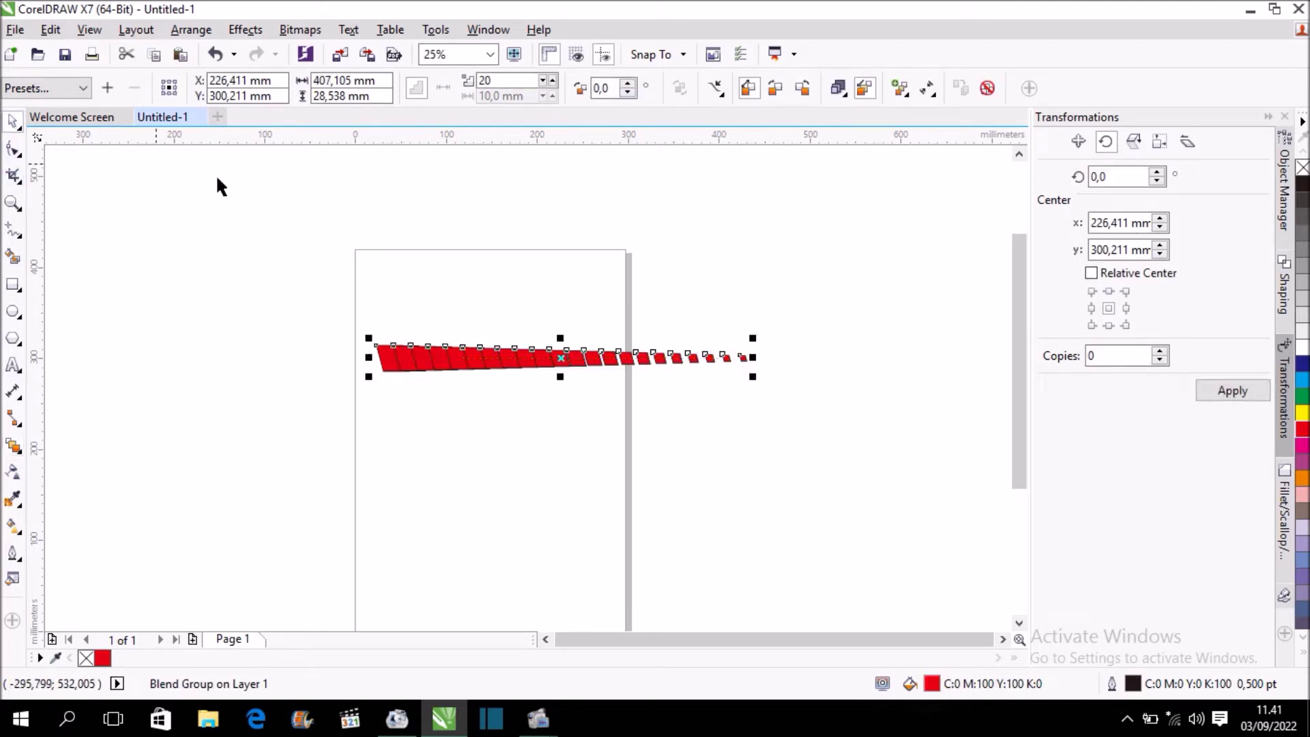
click(544, 82)
click(544, 82)
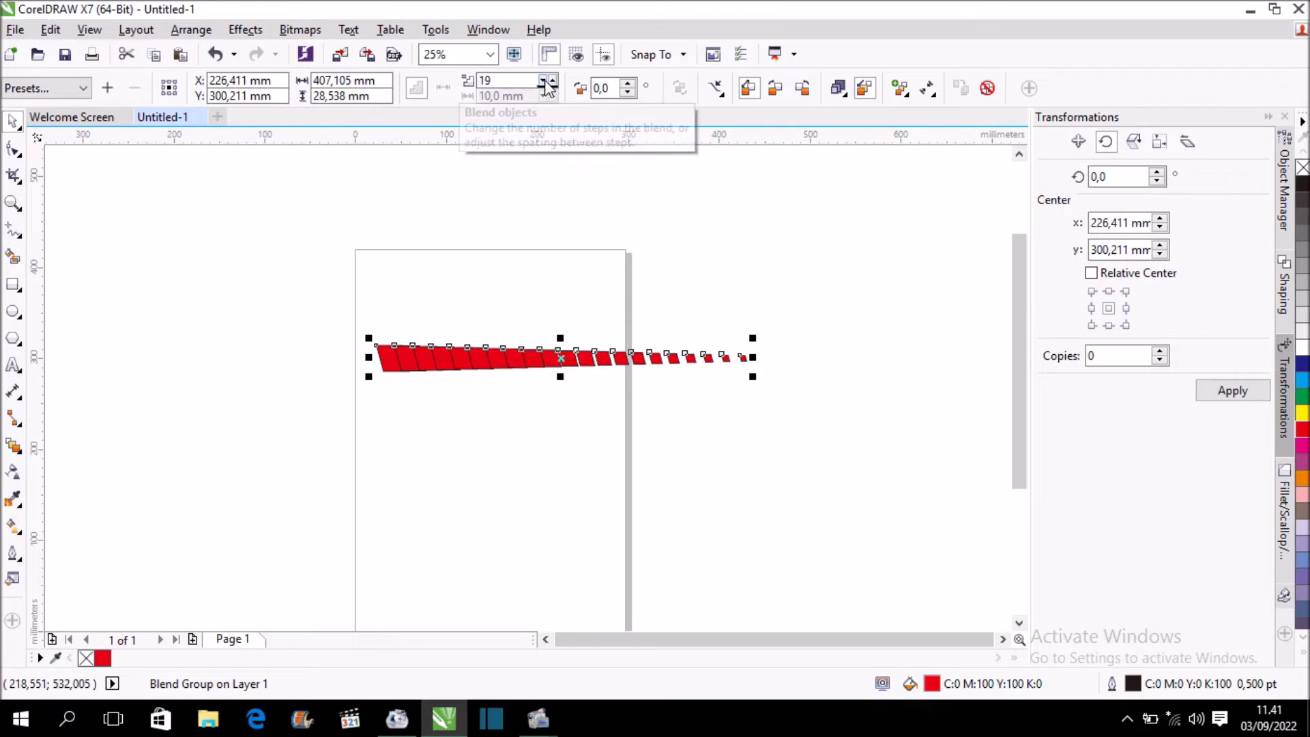
click(544, 82)
click(545, 82)
click(545, 82)
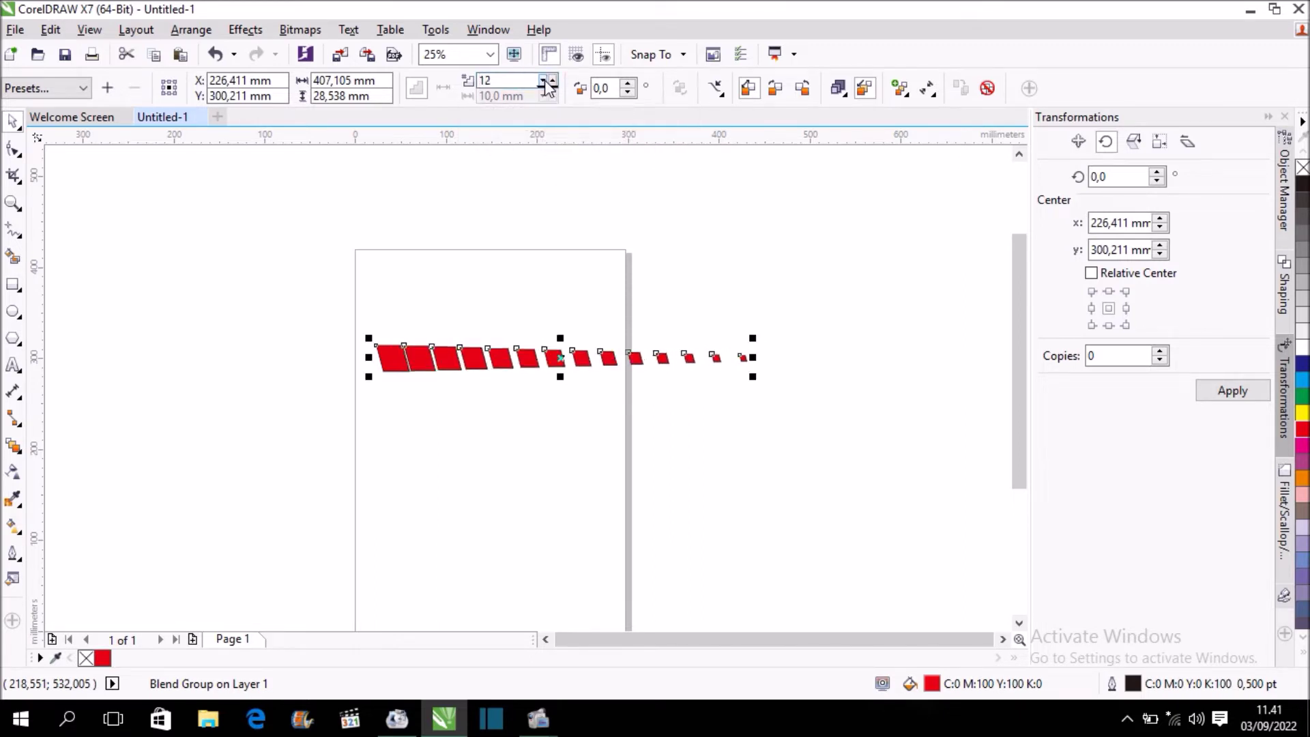
scroll(436, 380, up, 1)
scroll(339, 338, down, 1)
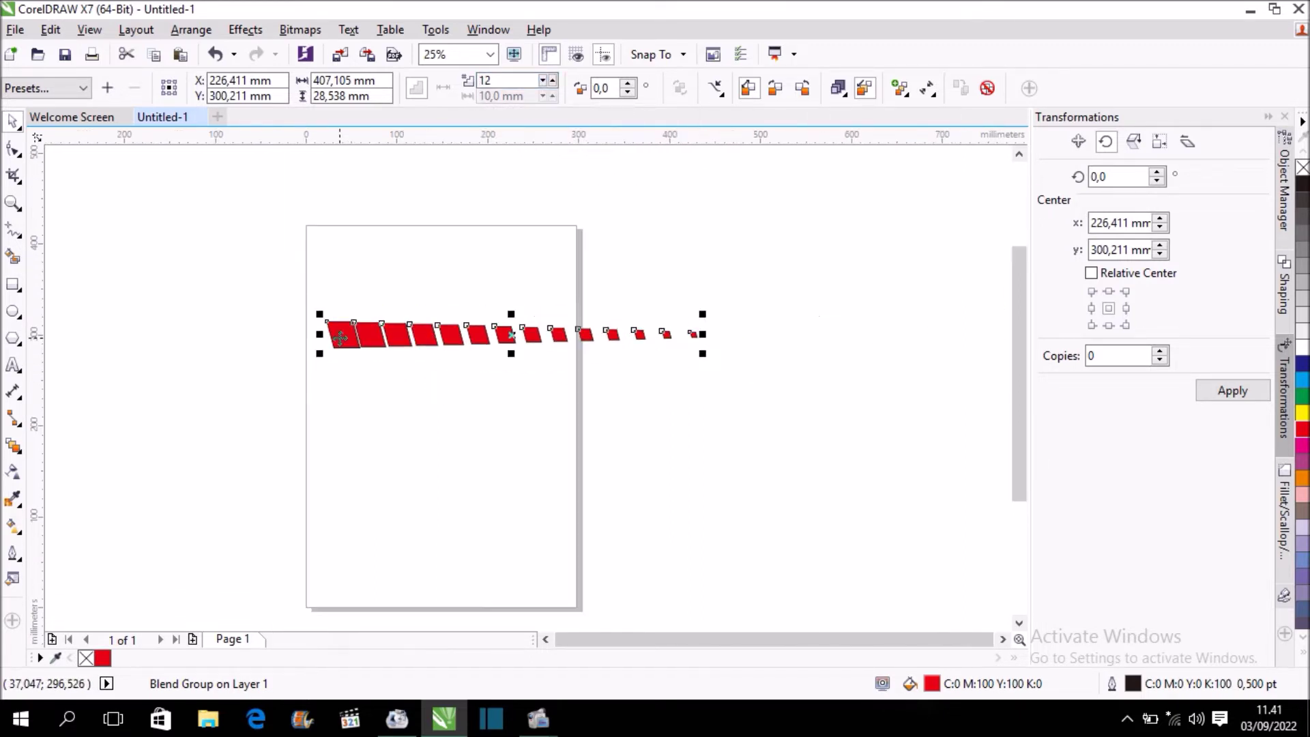
click(631, 379)
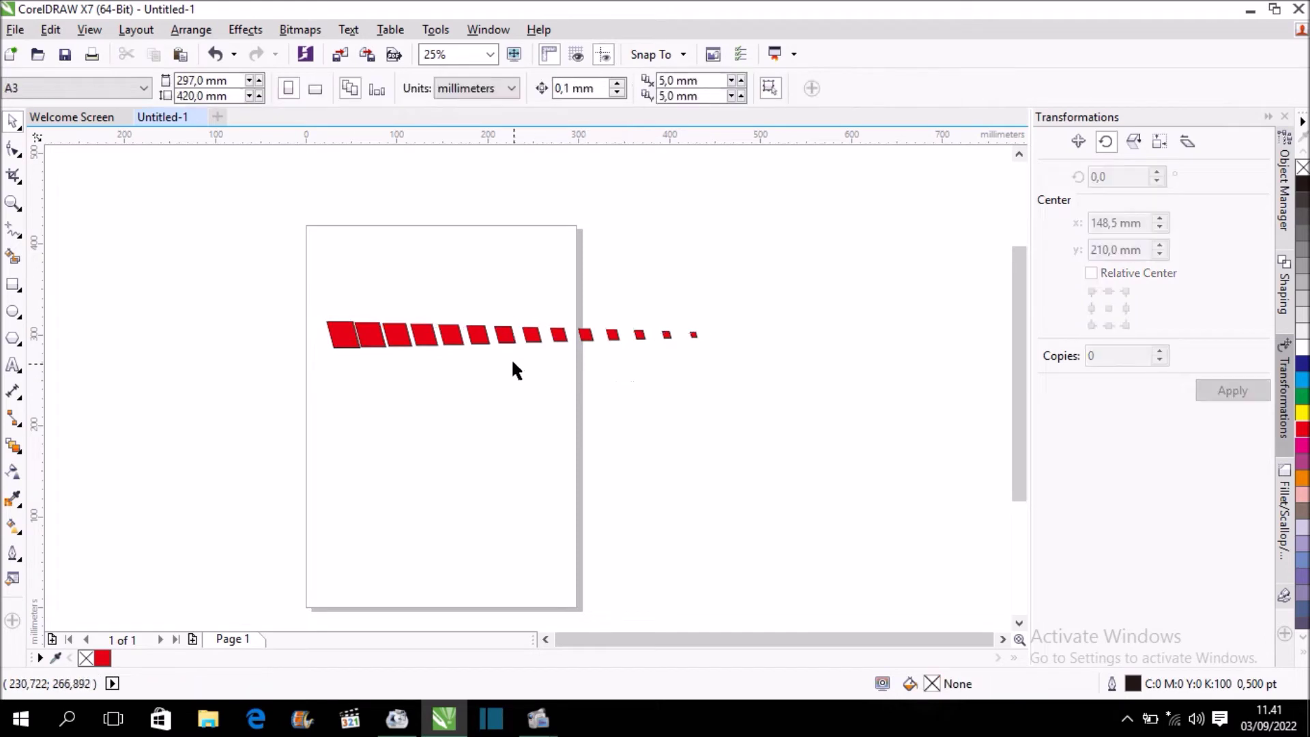
scroll(407, 334, up, 2)
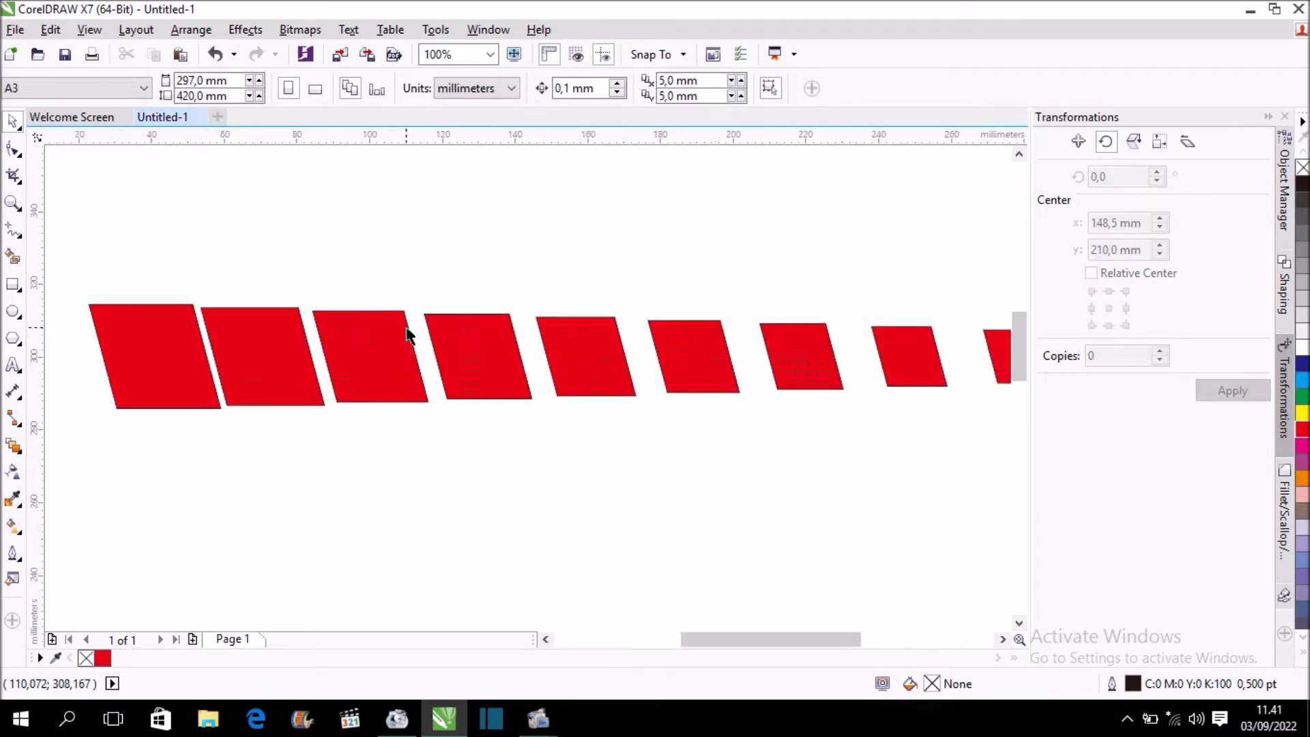
click(263, 356)
scroll(383, 345, down, 2)
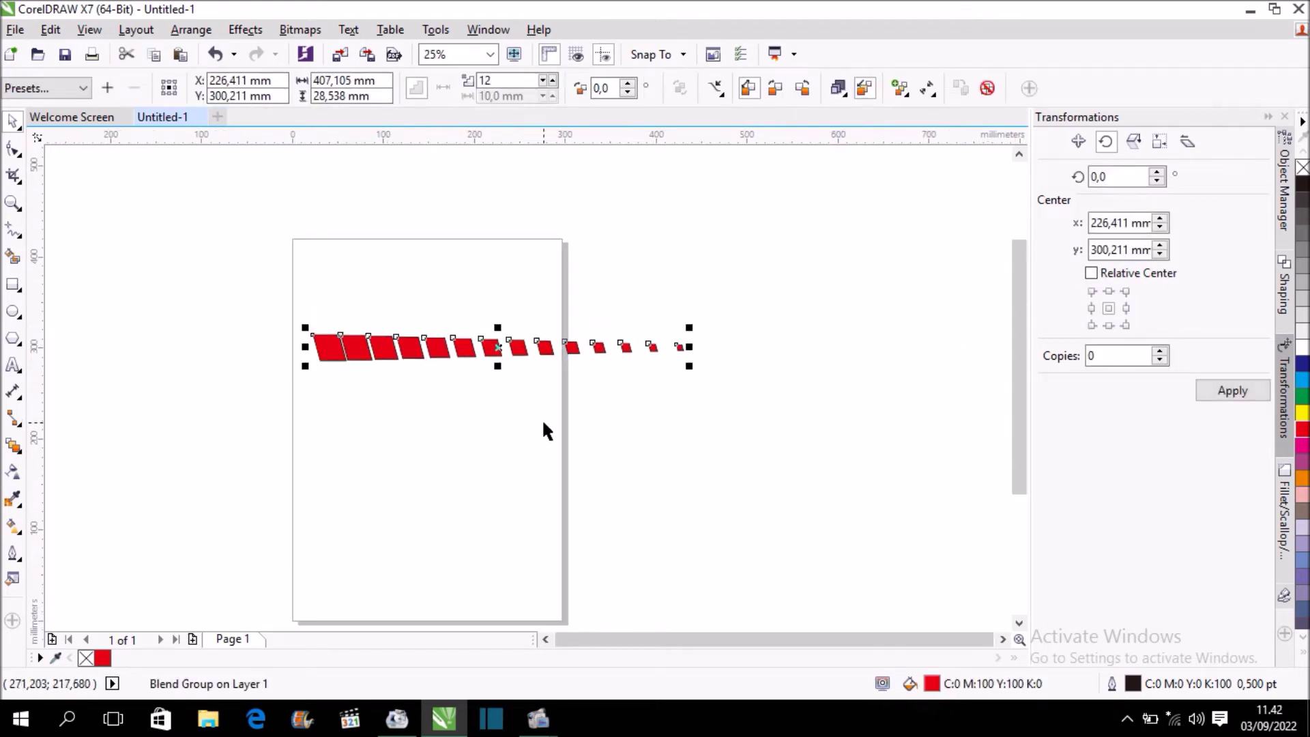
key(ctrl+k)
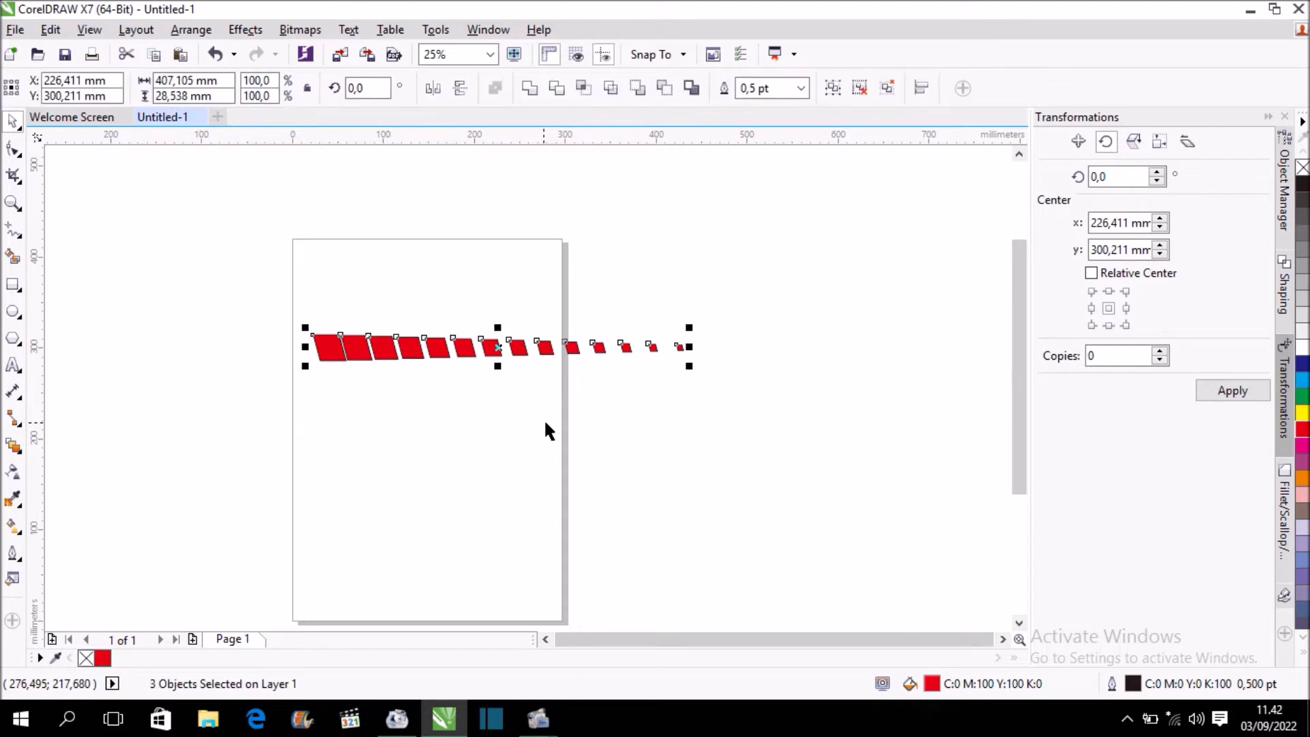
Weld all the red blend pieces into a single curve
click(645, 407)
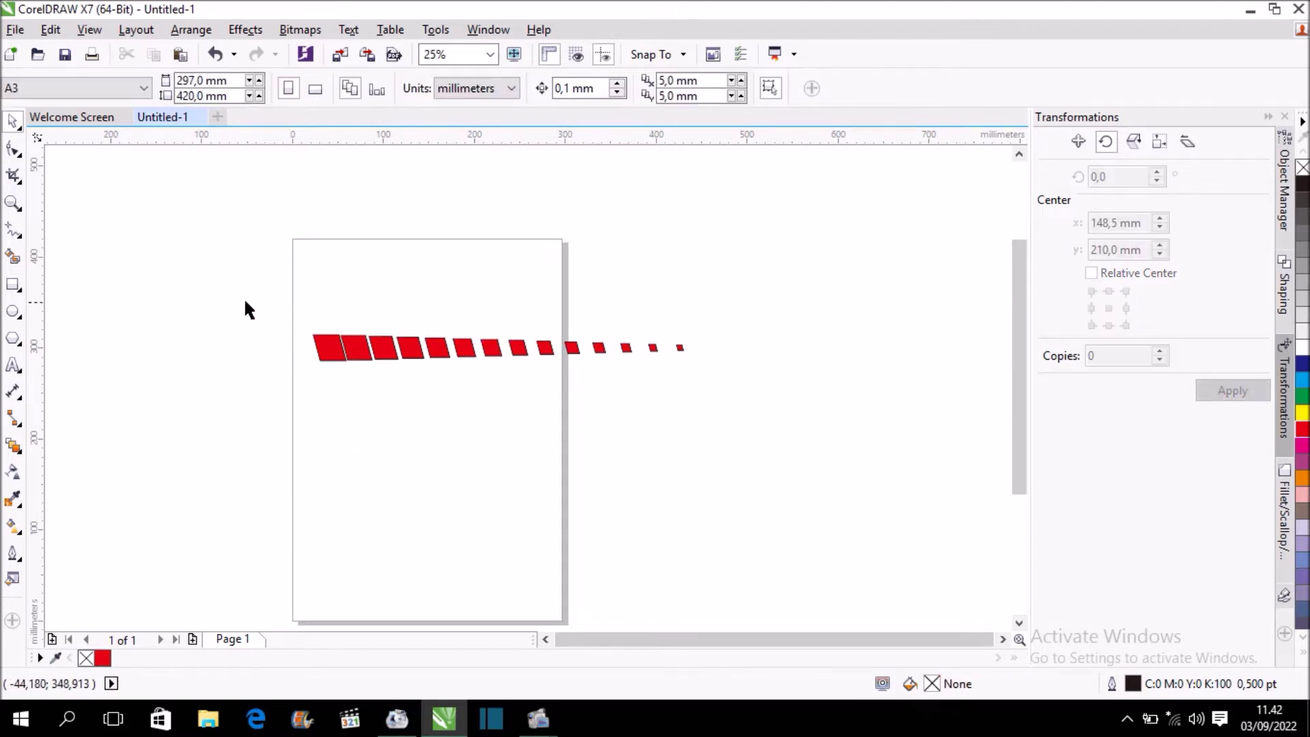
drag(228, 297, 780, 417)
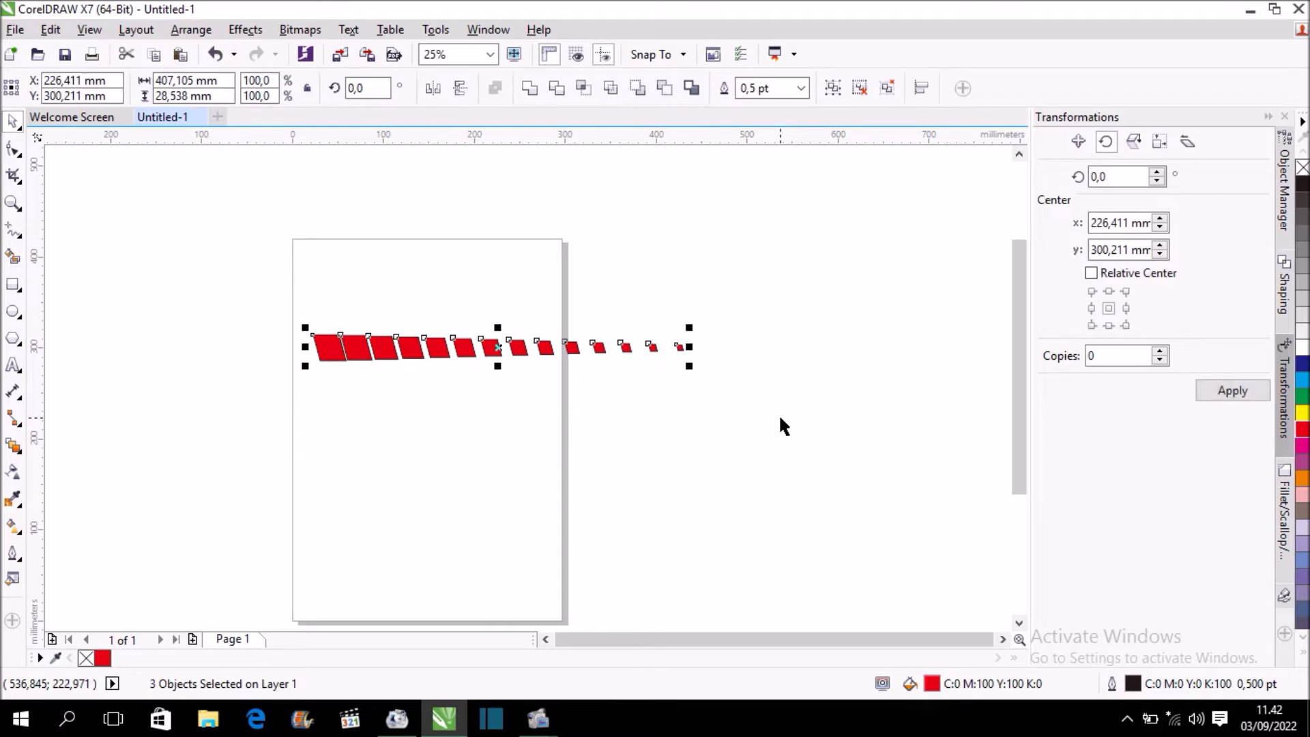
click(530, 89)
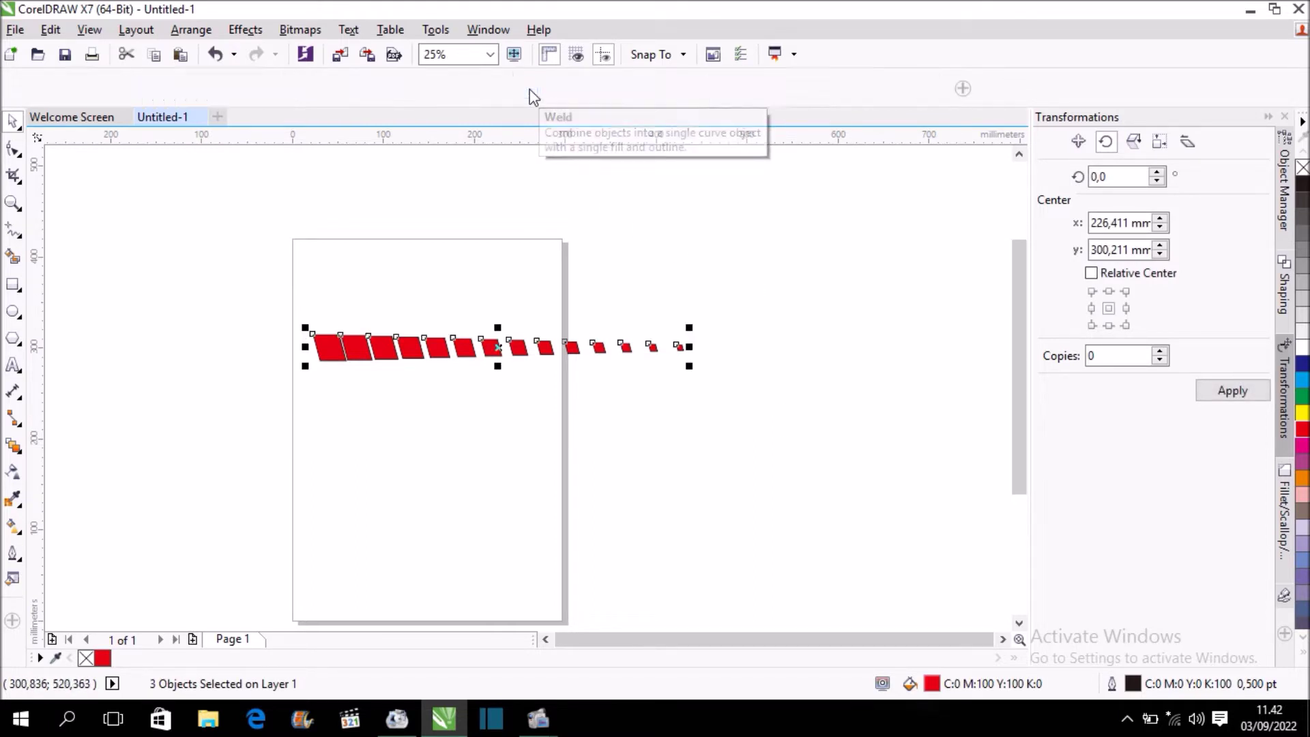
click(534, 285)
Place a copy of the welded row beneath the original and nudge it left into alignment
scroll(513, 342, up, 1)
scroll(151, 369, up, 2)
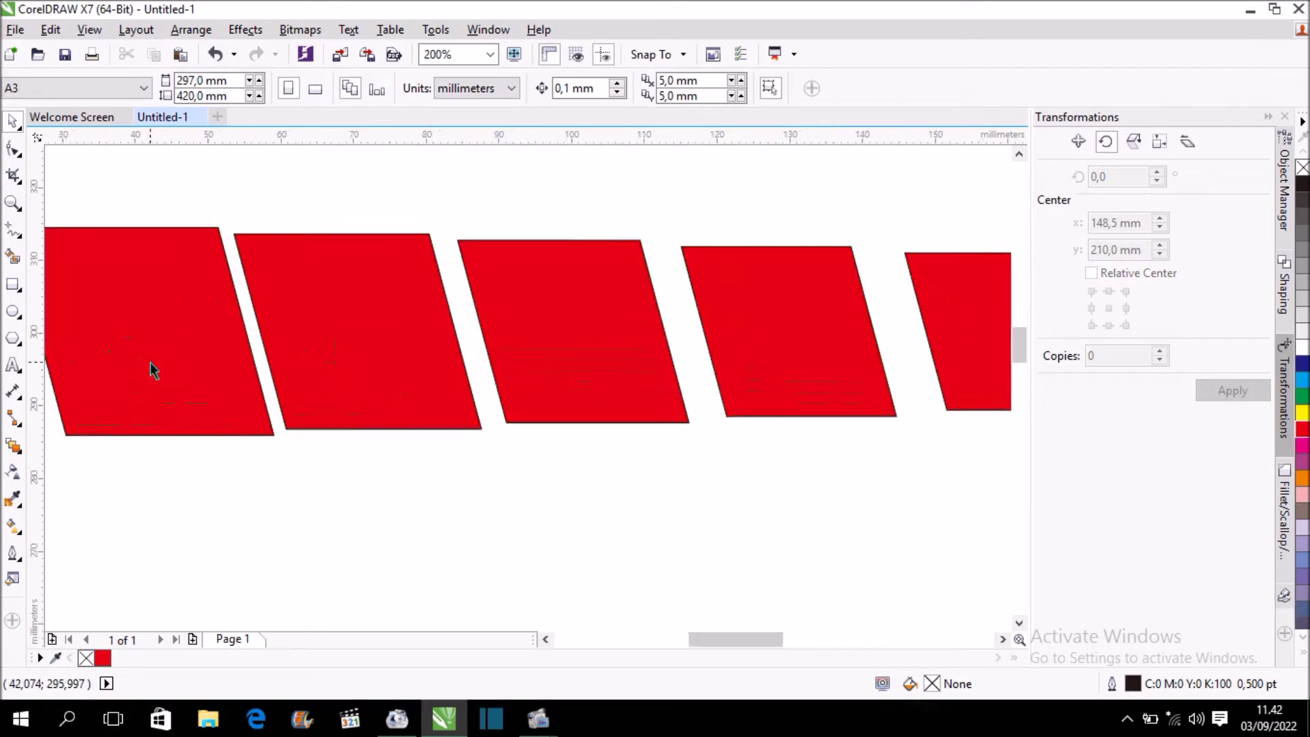
scroll(412, 348, down, 1)
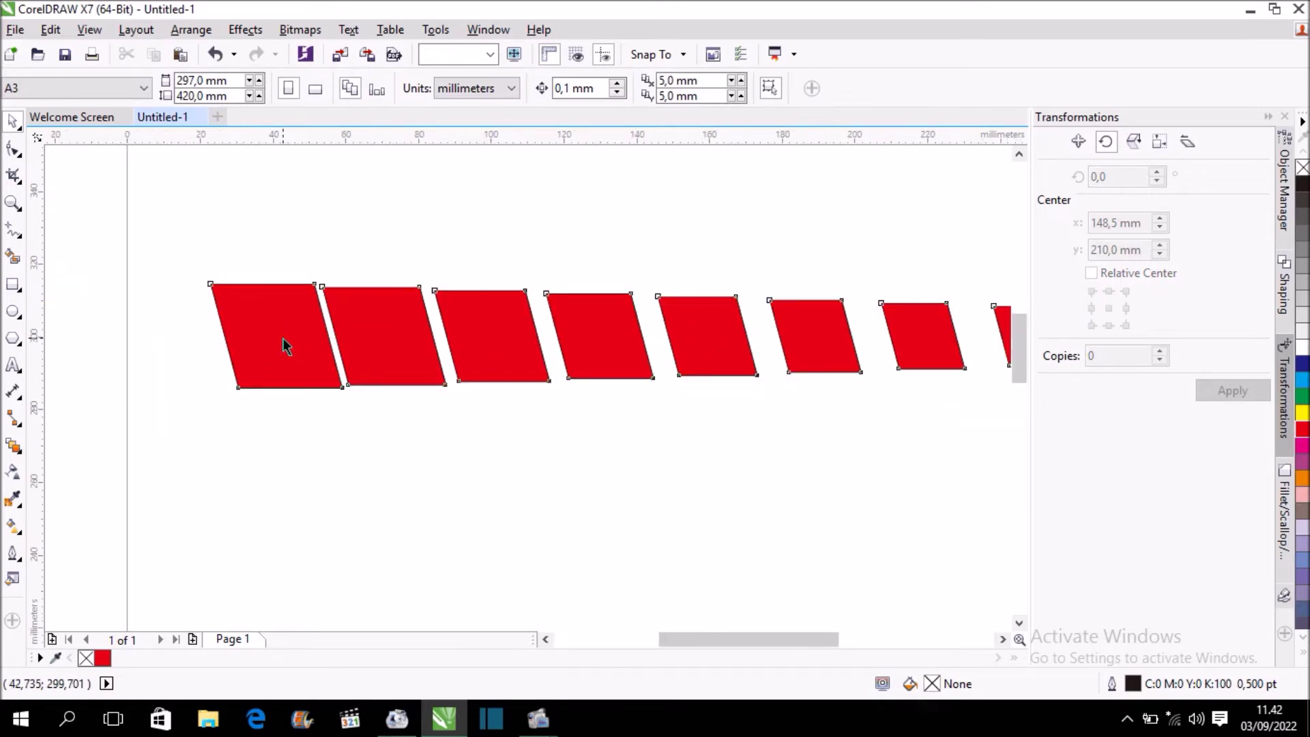
drag(284, 340, 297, 389)
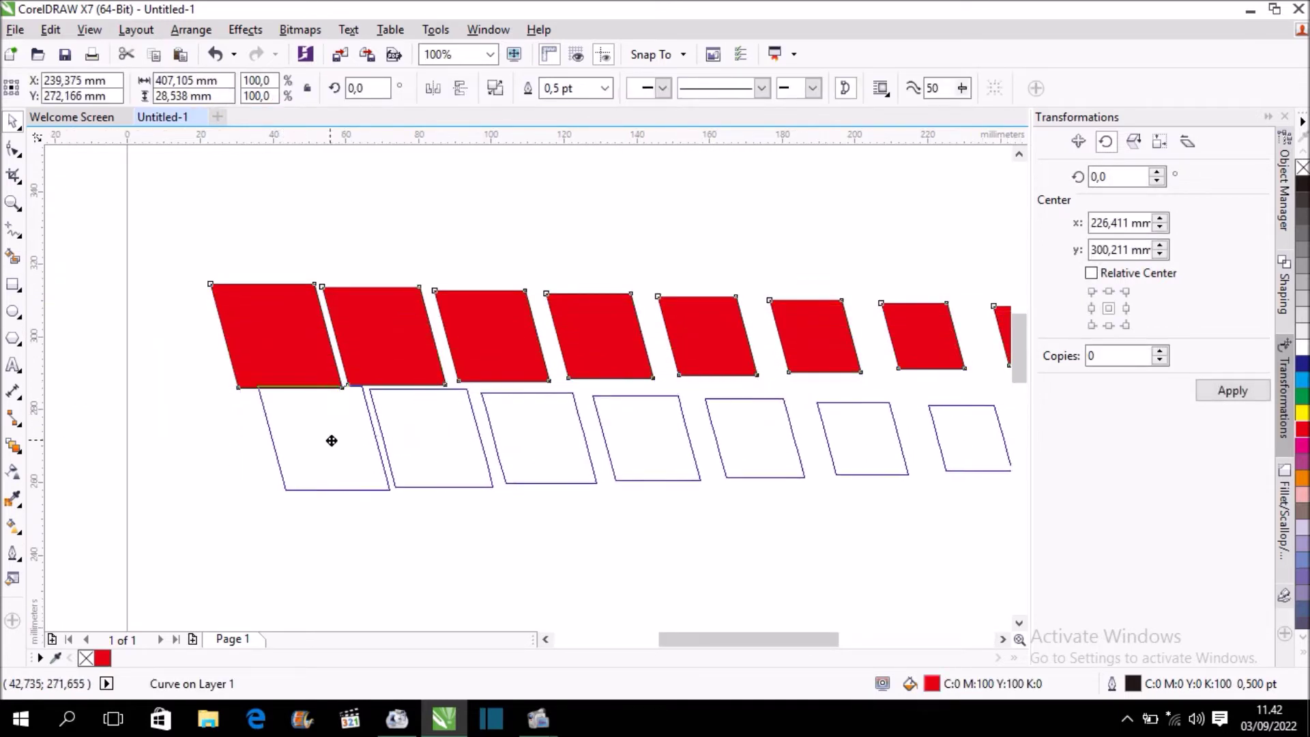
mouse_move(297, 389)
mouse_down()
mouse_move(317, 451)
mouse_move(304, 450)
mouse_move(315, 446)
mouse_up()
scroll(290, 408, up, 2)
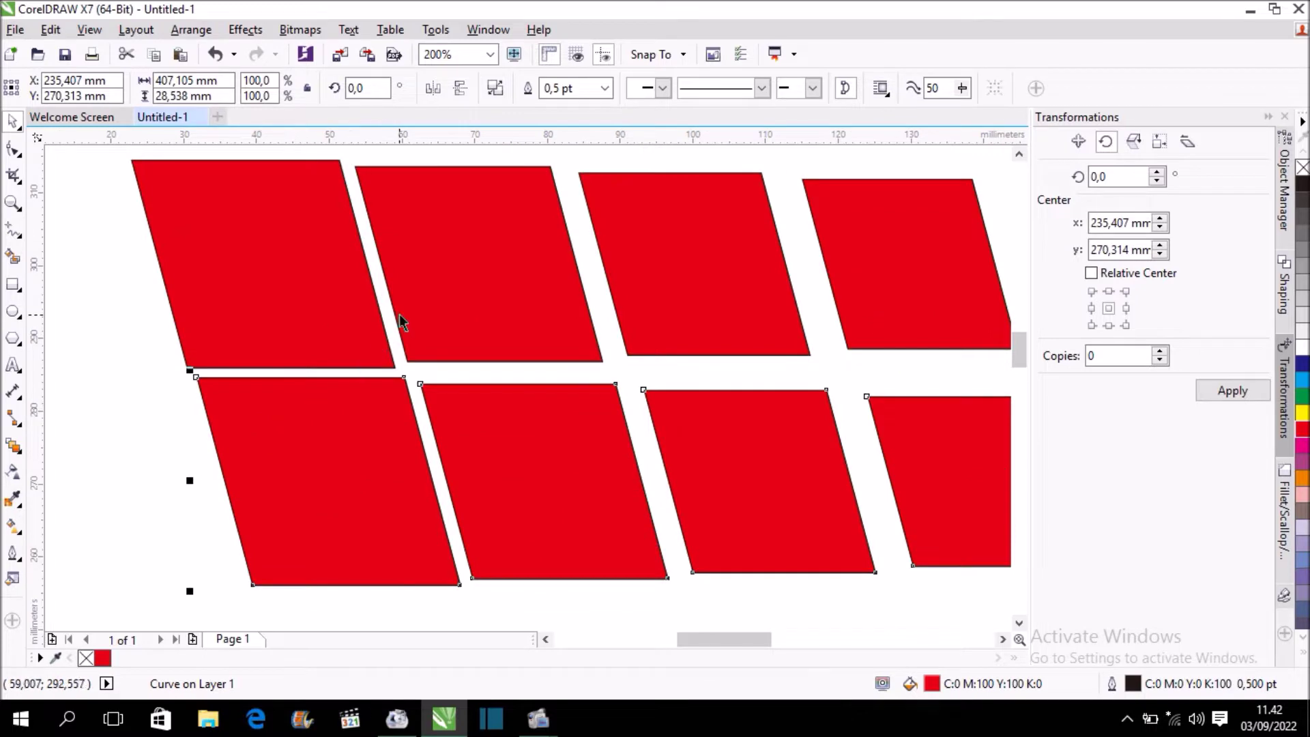
key(Left)
key(Left)
key(Left)
key(Left)
key(Left)
key(Left)
key(Down)
key(Down)
key(Left)
key(Left)
key(Left)
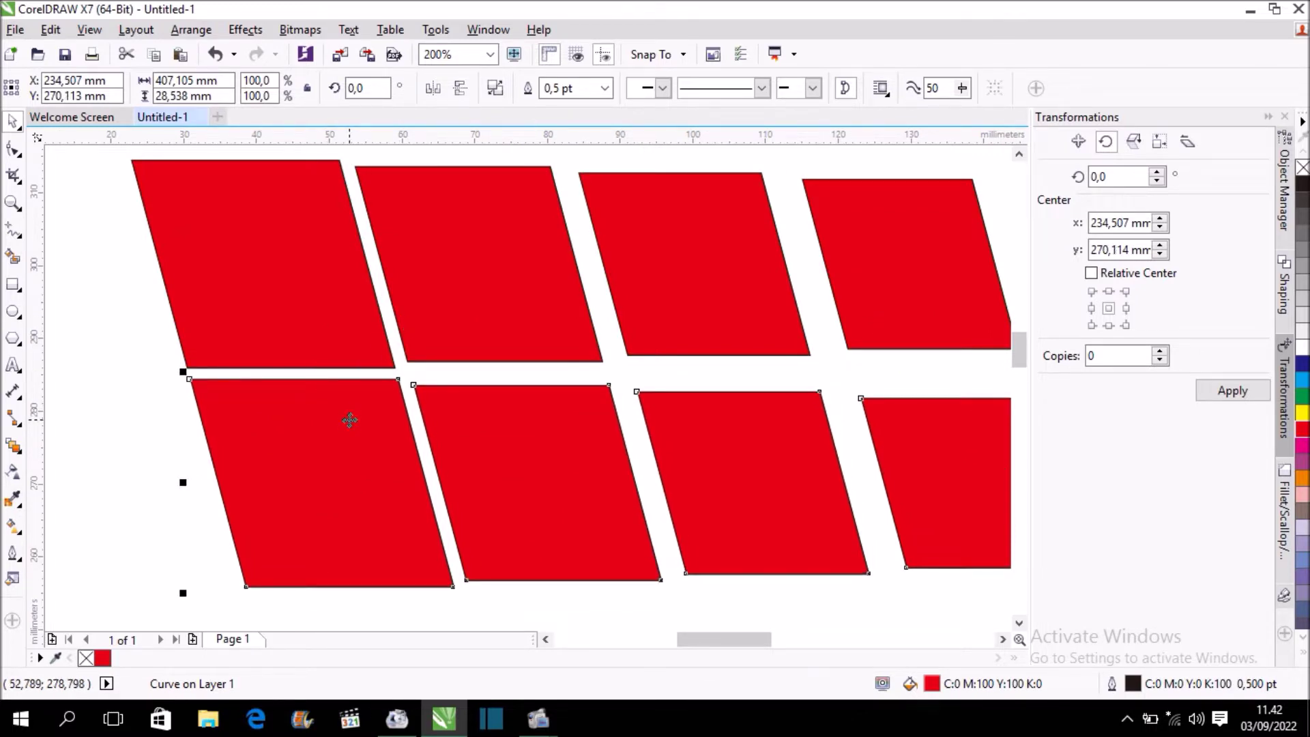
Fine-tune the new row's vertical gap, then duplicate it with Ctrl+D to add another row
scroll(350, 420, down, 2)
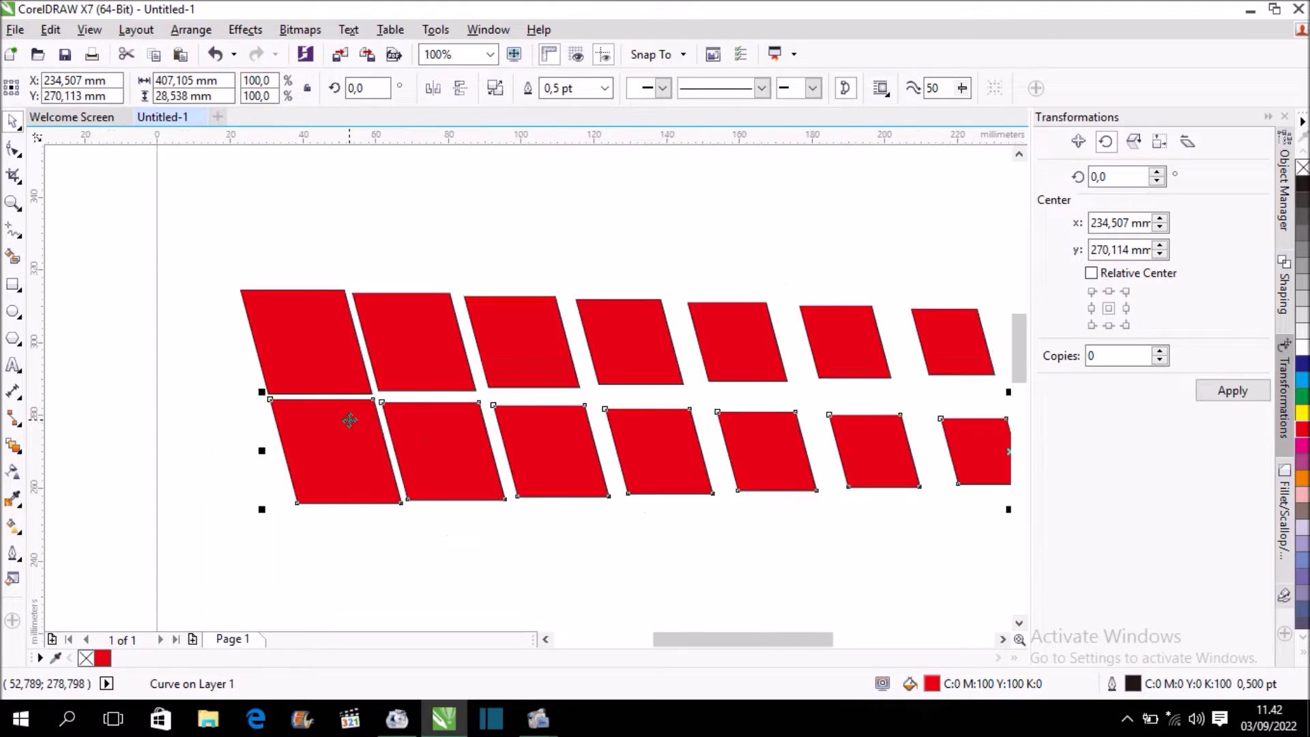
key(Down)
key(Down)
key(Down)
scroll(357, 401, up, 2)
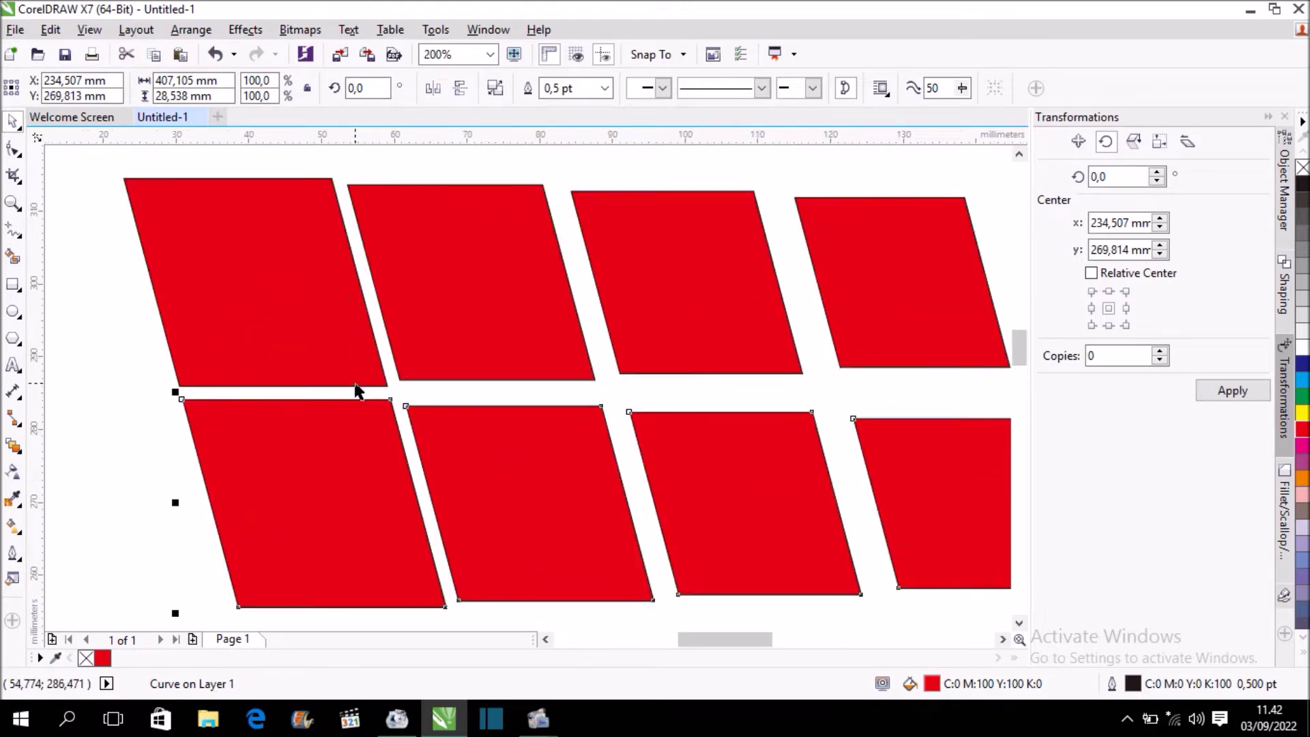
key(Down)
key(Down)
key(Down)
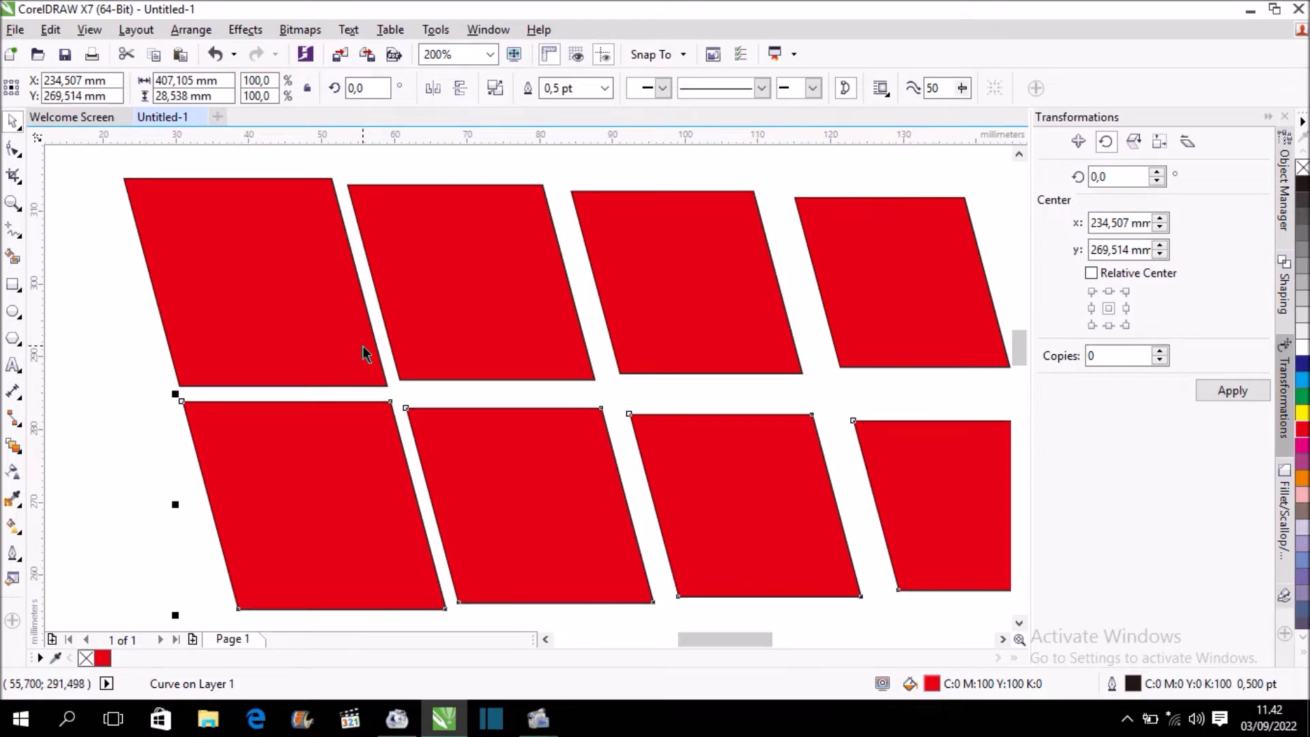
key(Up)
scroll(365, 352, down, 1)
scroll(365, 353, down, 1)
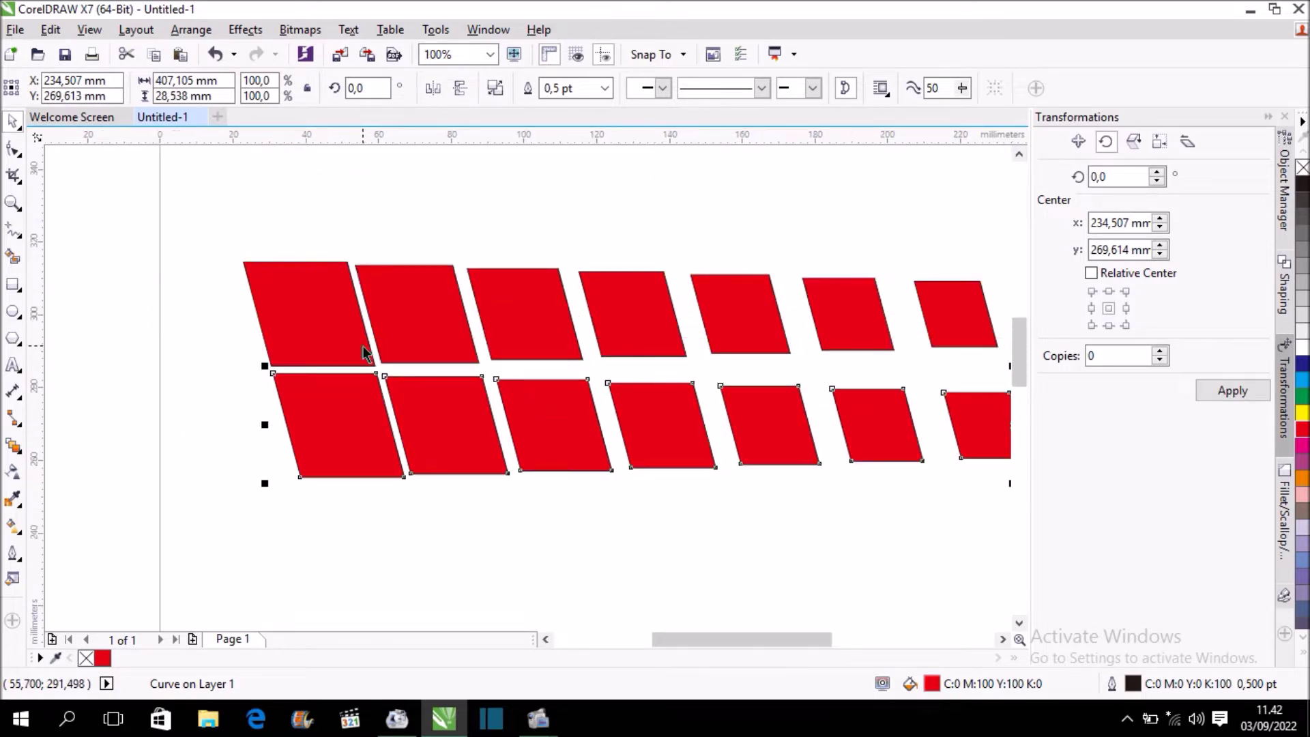
scroll(365, 353, down, 3)
key(ctrl+d)
key(ctrl+d)
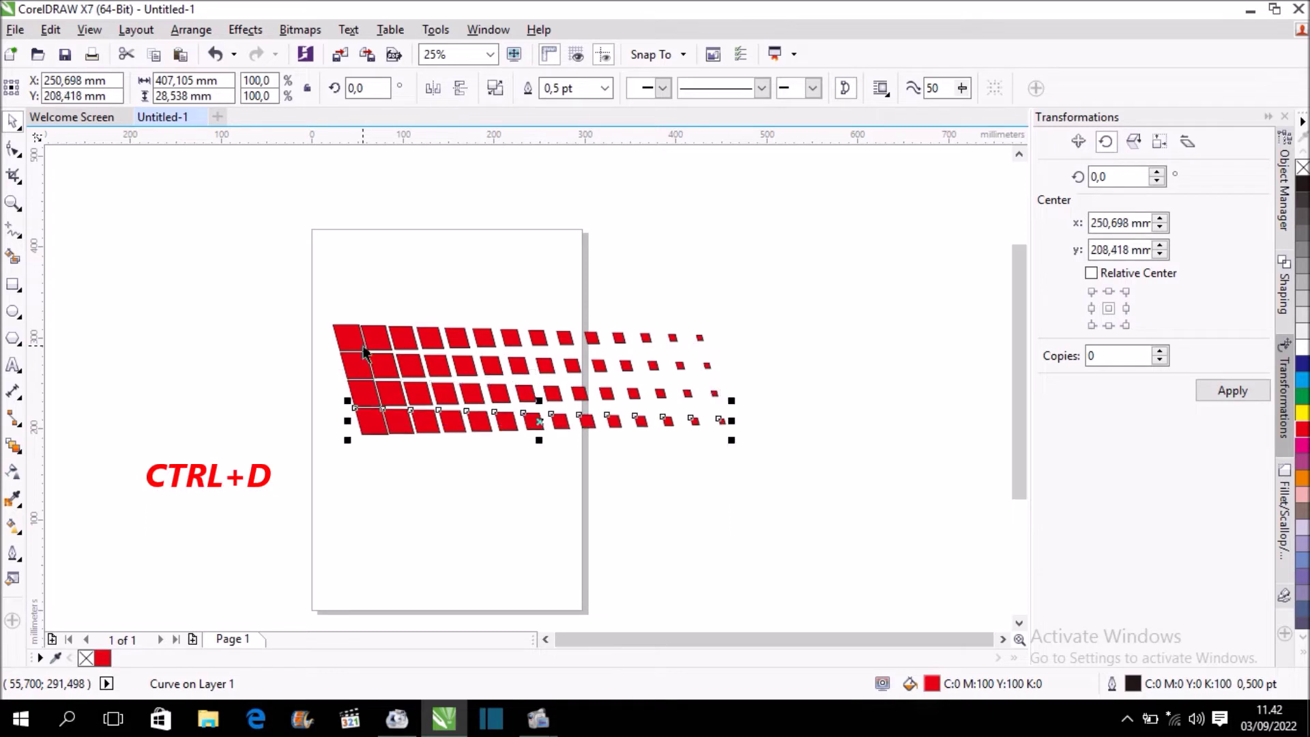
Duplicate three more rows with Ctrl+D and marquee-select the whole grid
key(ctrl+d)
key(ctrl+d)
key(ctrl+d)
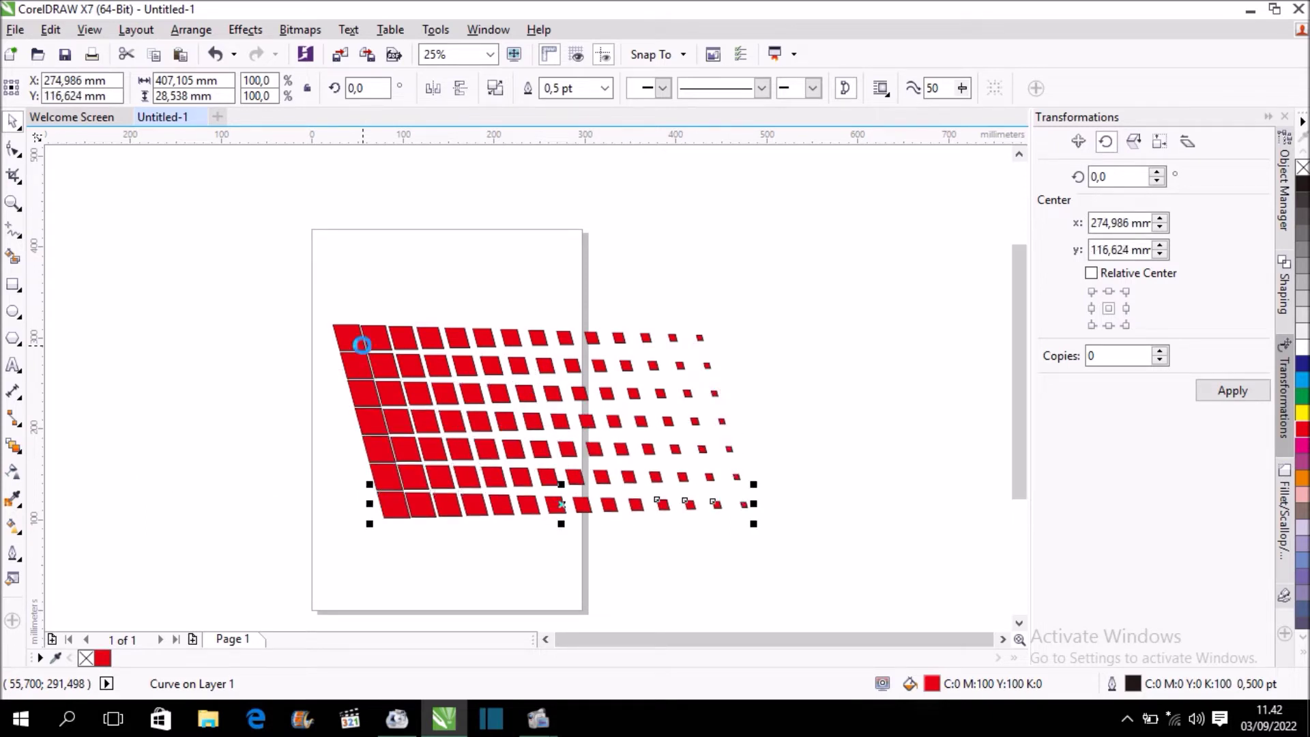
key(ctrl+d)
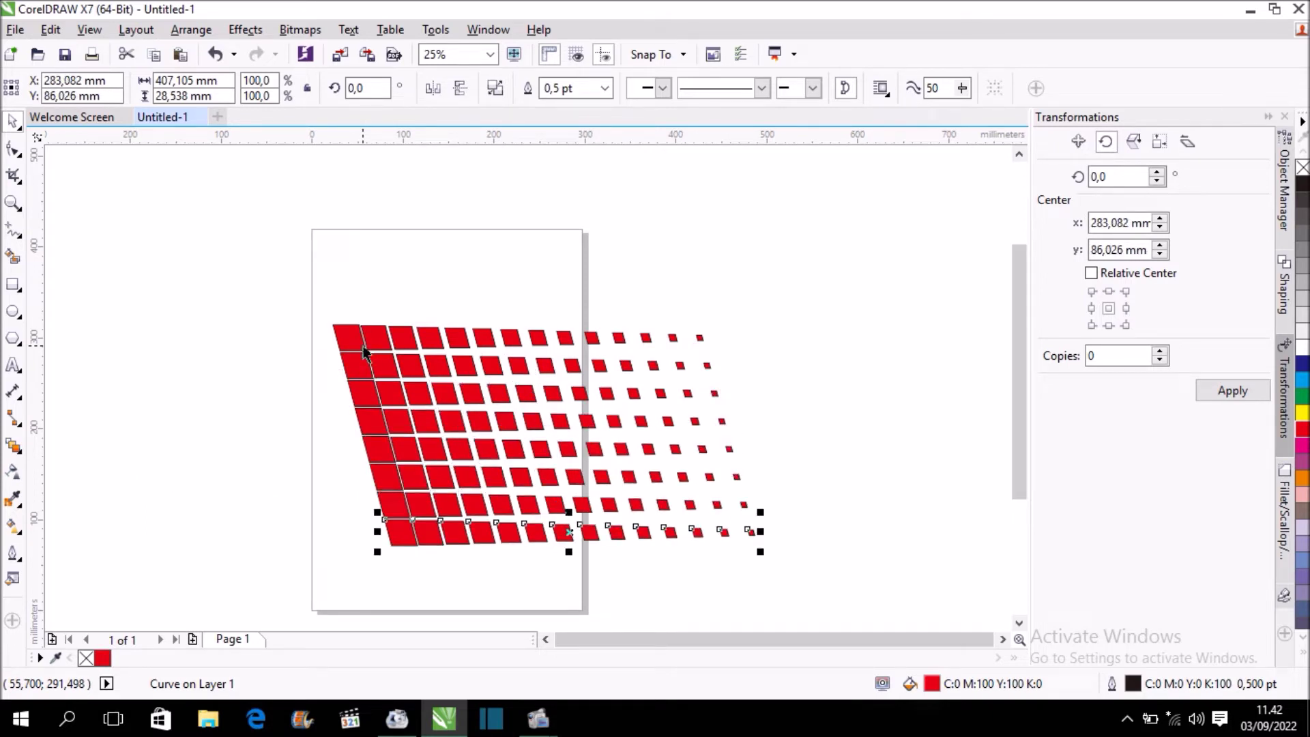
key(ctrl+d)
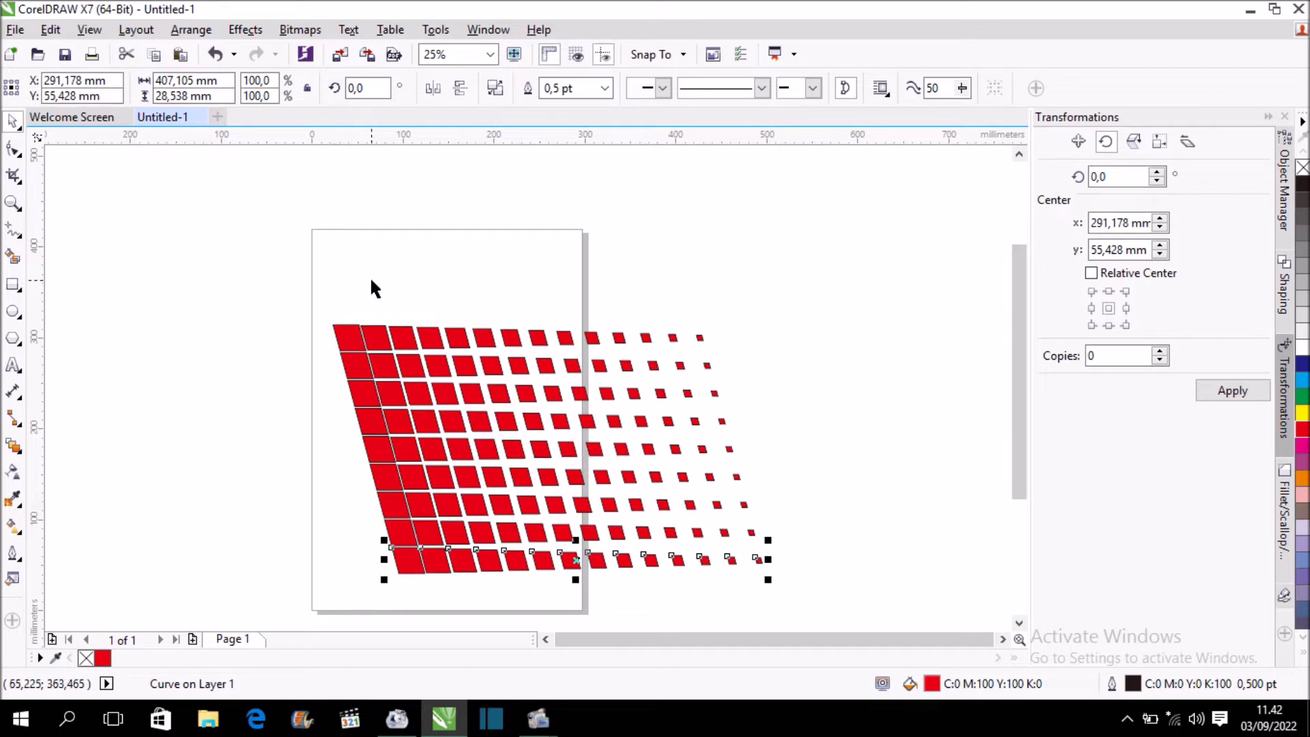
click(370, 276)
scroll(471, 300, down, 1)
scroll(484, 334, up, 1)
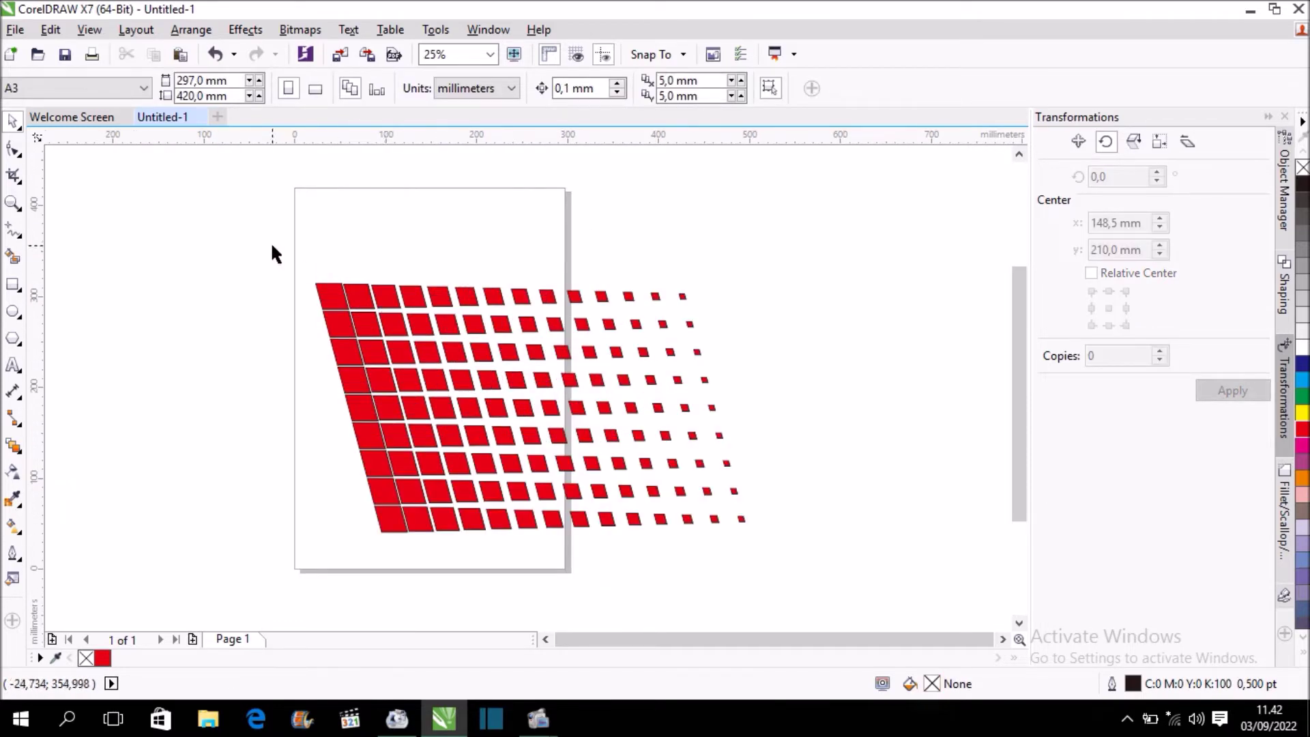
click(340, 325)
mouse_move(249, 229)
mouse_down()
mouse_move(742, 538)
mouse_move(845, 569)
mouse_up()
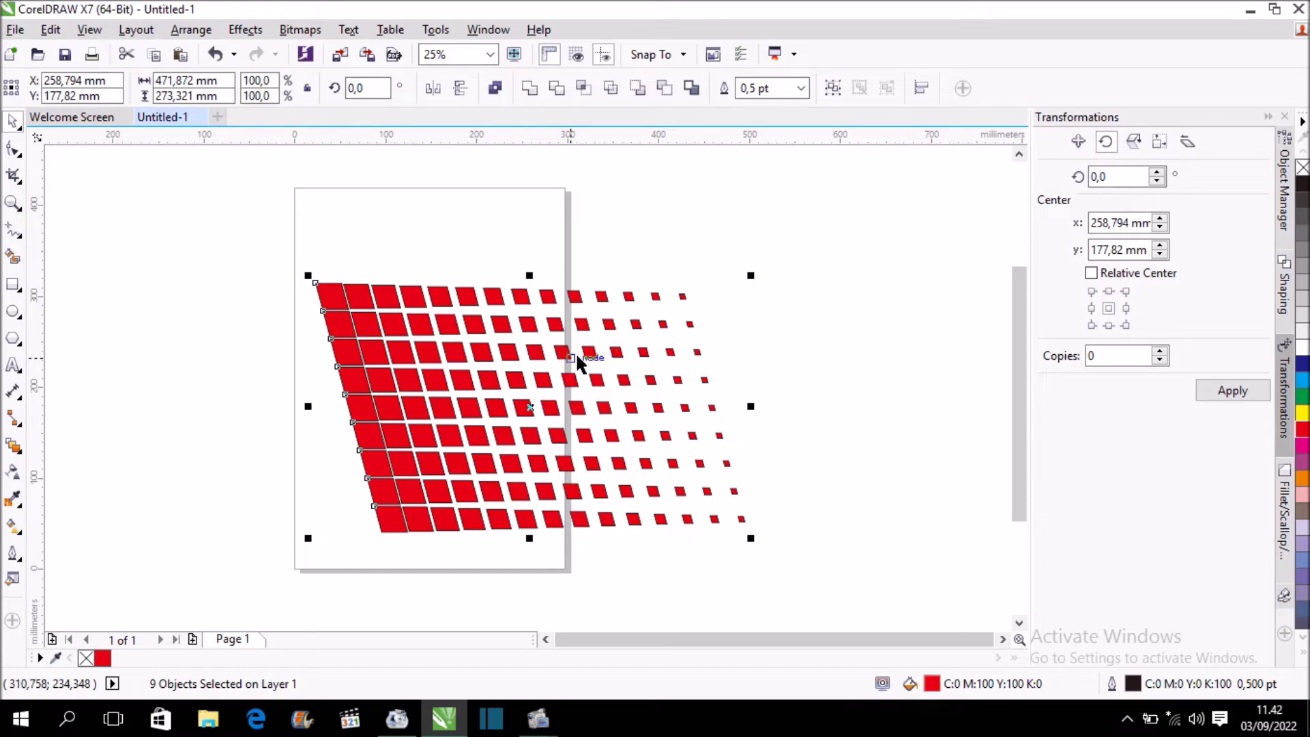
Break the rows apart and reselect all nine rows of the grid
key(ctrl+k)
click(609, 227)
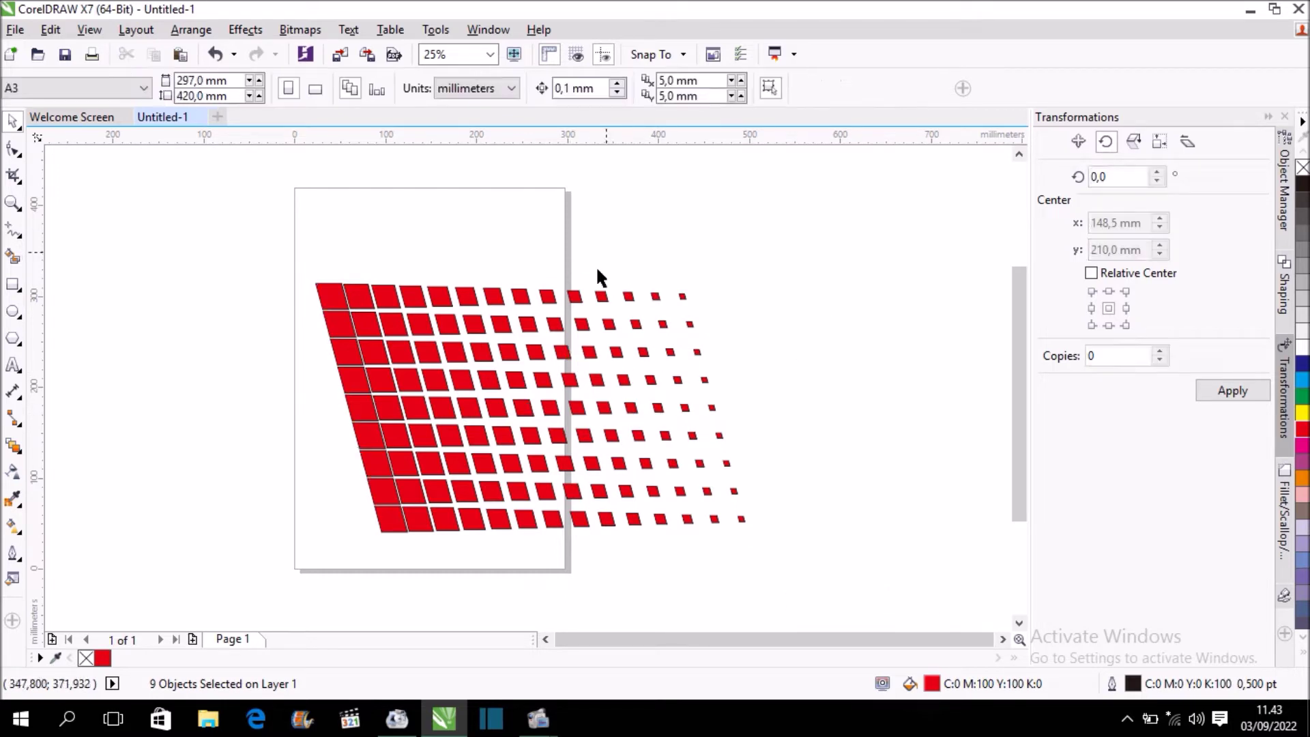
click(531, 323)
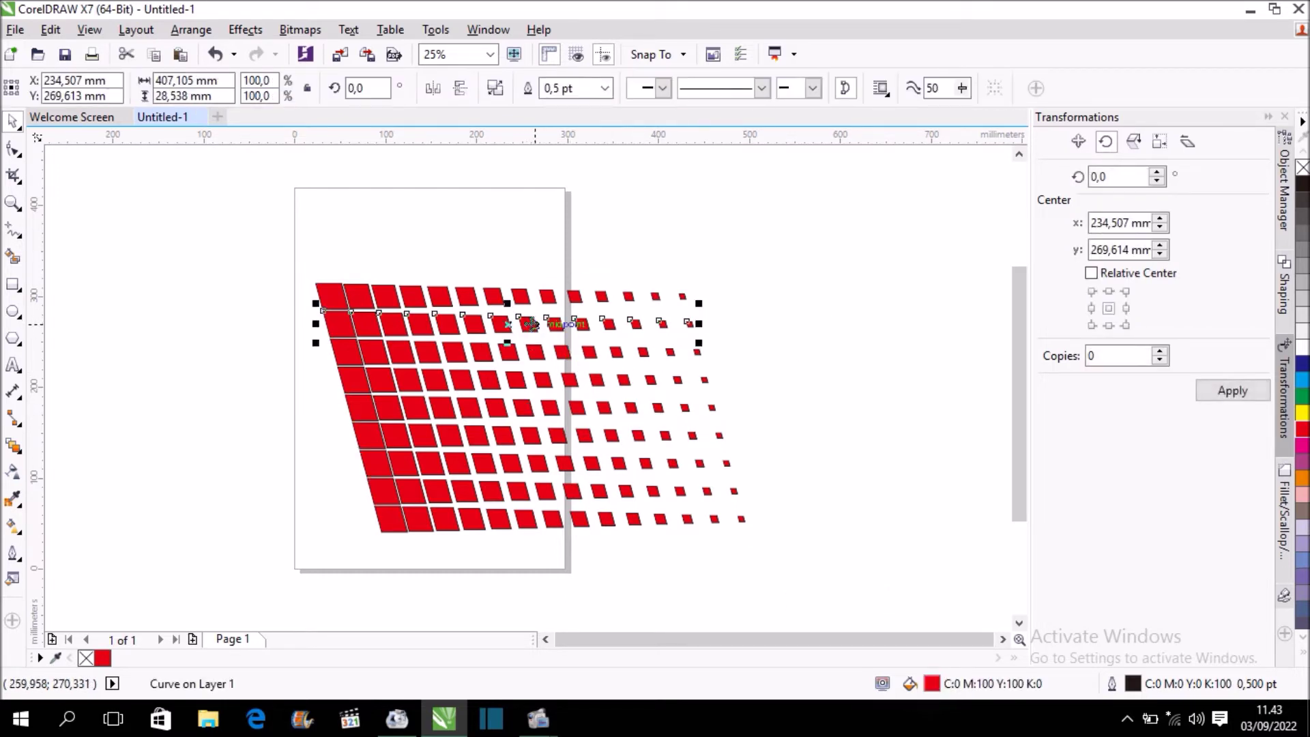
click(528, 355)
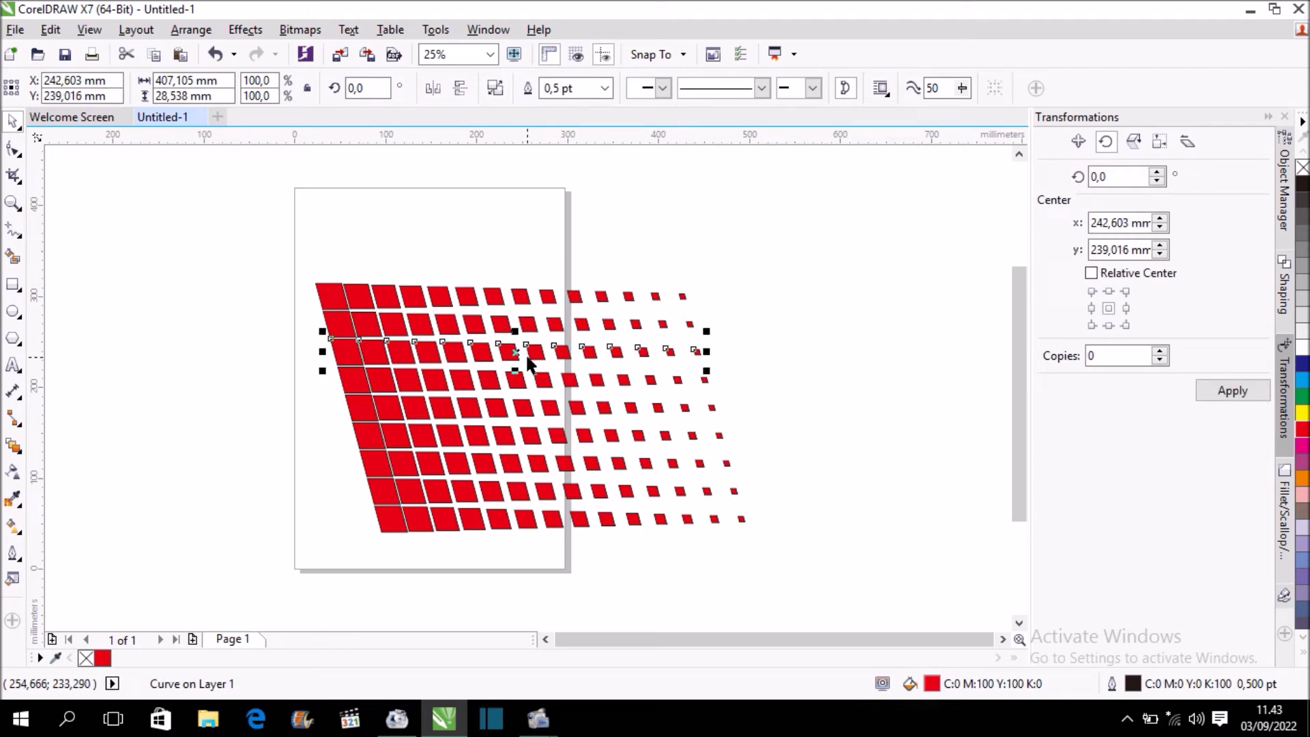
drag(236, 211, 779, 537)
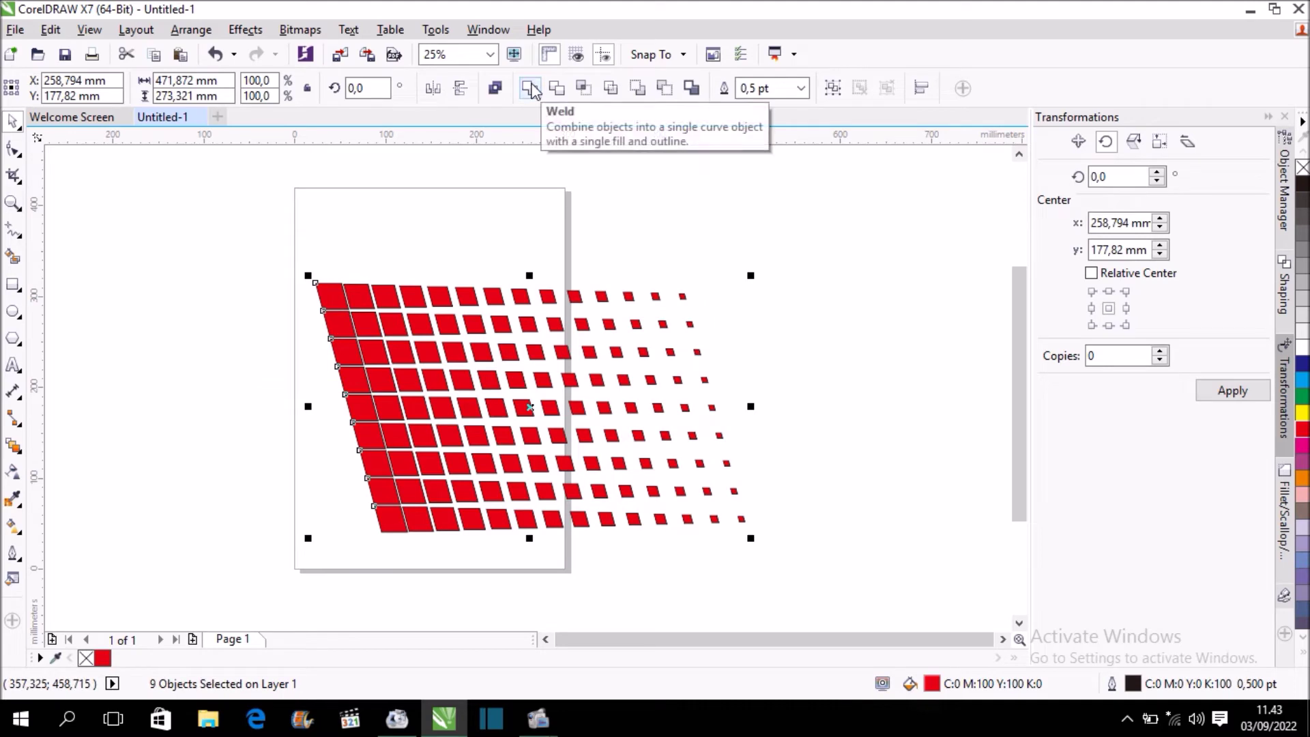
Weld the nine rows into one outline-free shape and shrink it to about a third
click(529, 88)
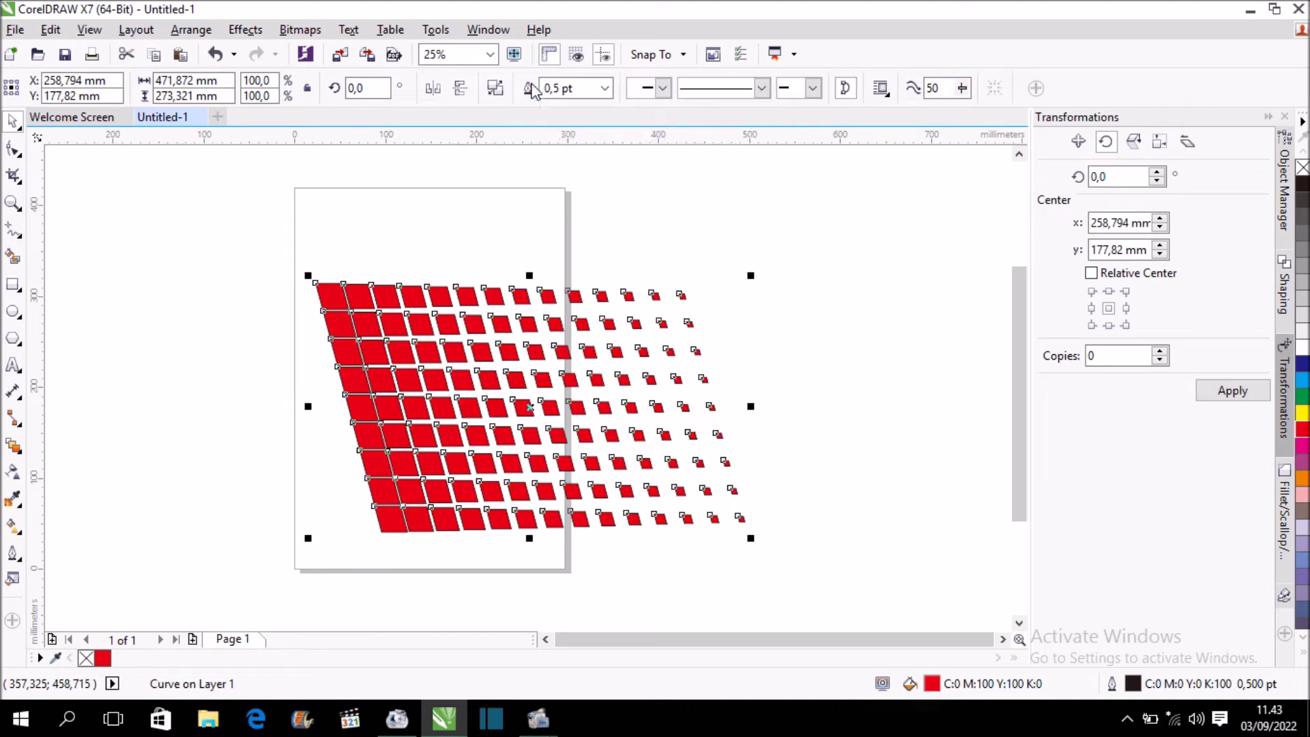
right_click(86, 658)
drag(752, 540, 454, 367)
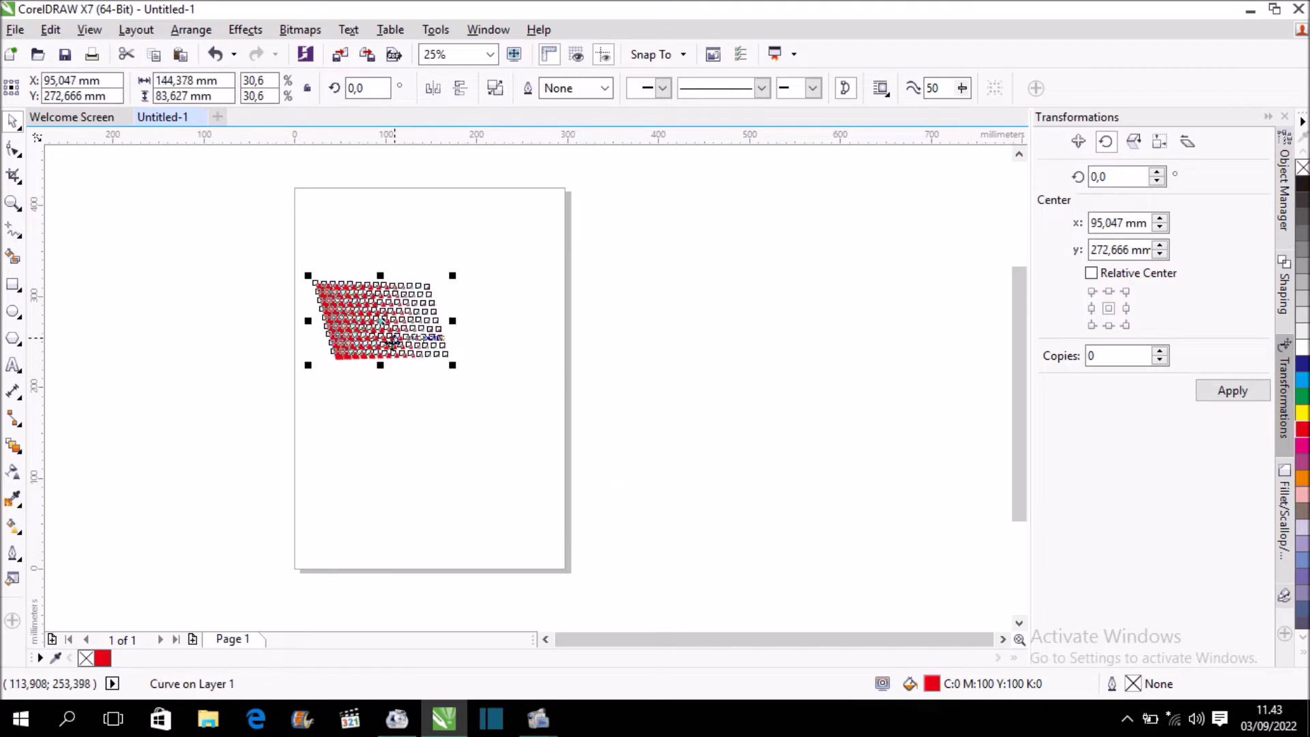
drag(376, 315, 438, 280)
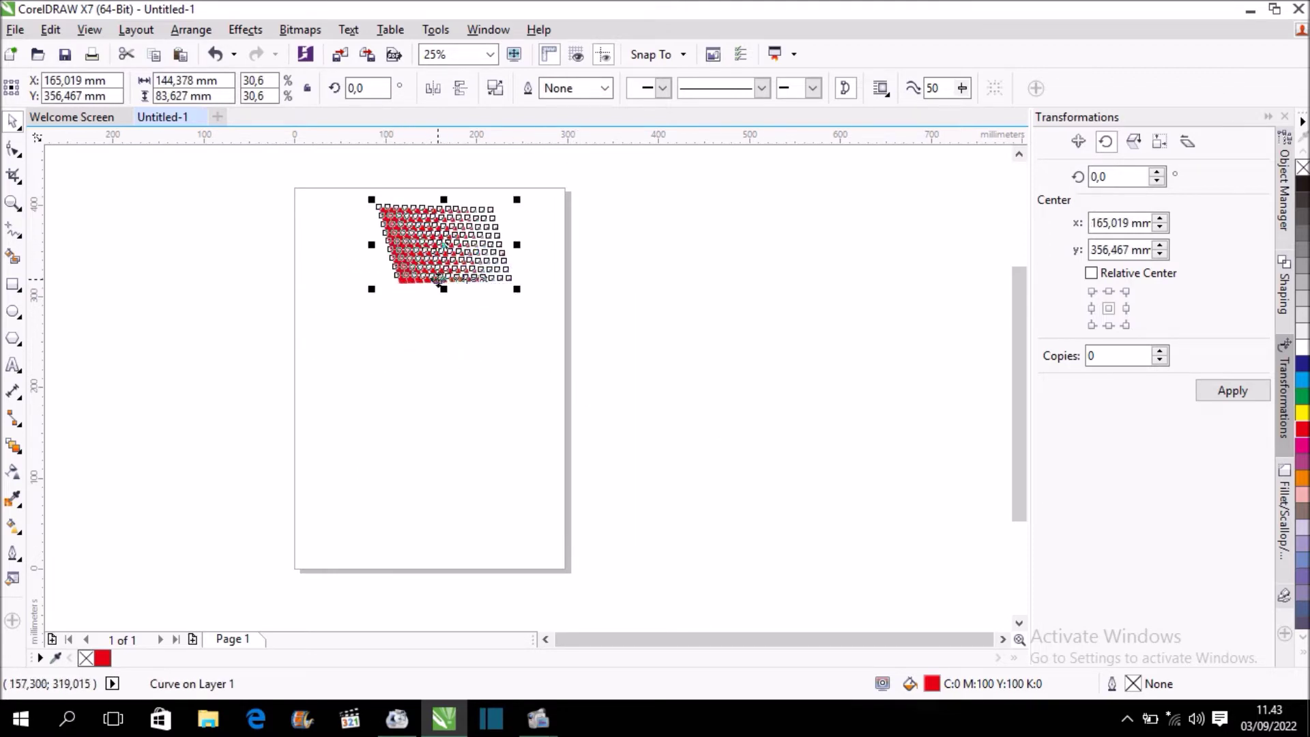
scroll(438, 196, up, 2)
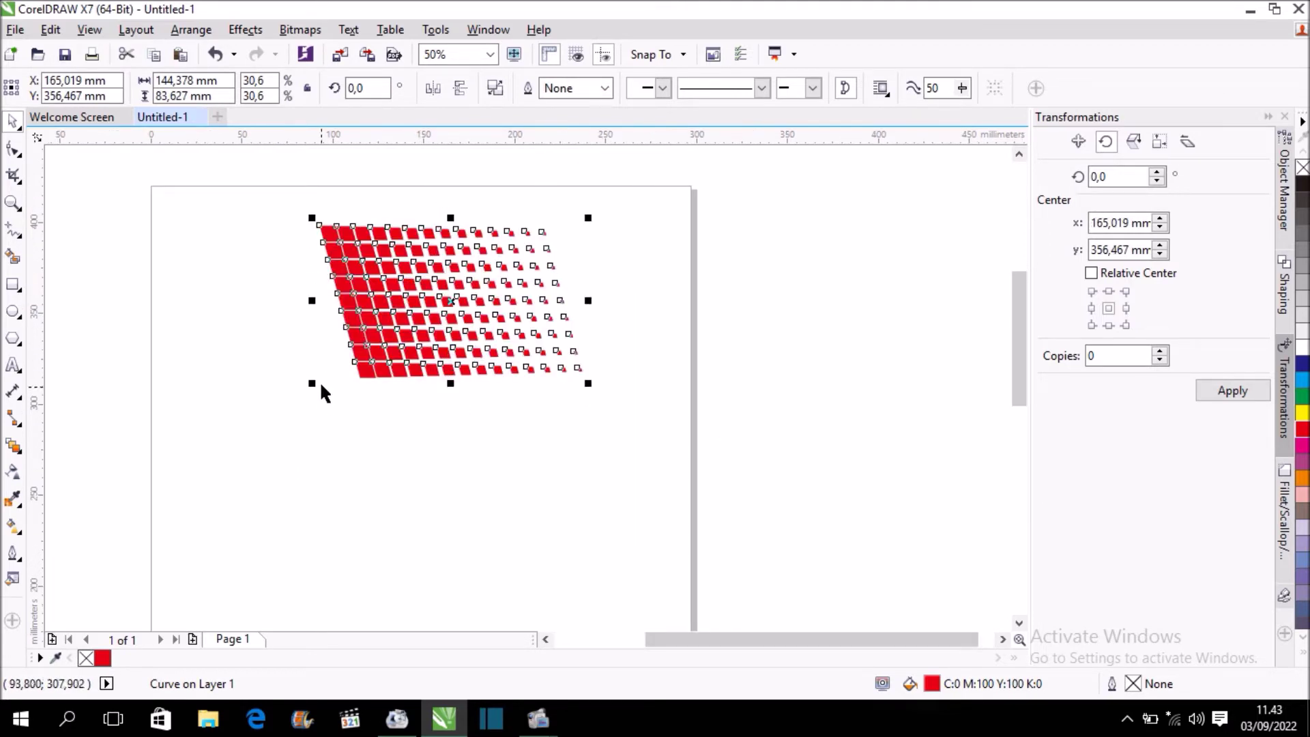
Shrink the grid to about 95 × 55 mm and move it to the page's top-right edge
drag(311, 385, 403, 327)
click(680, 305)
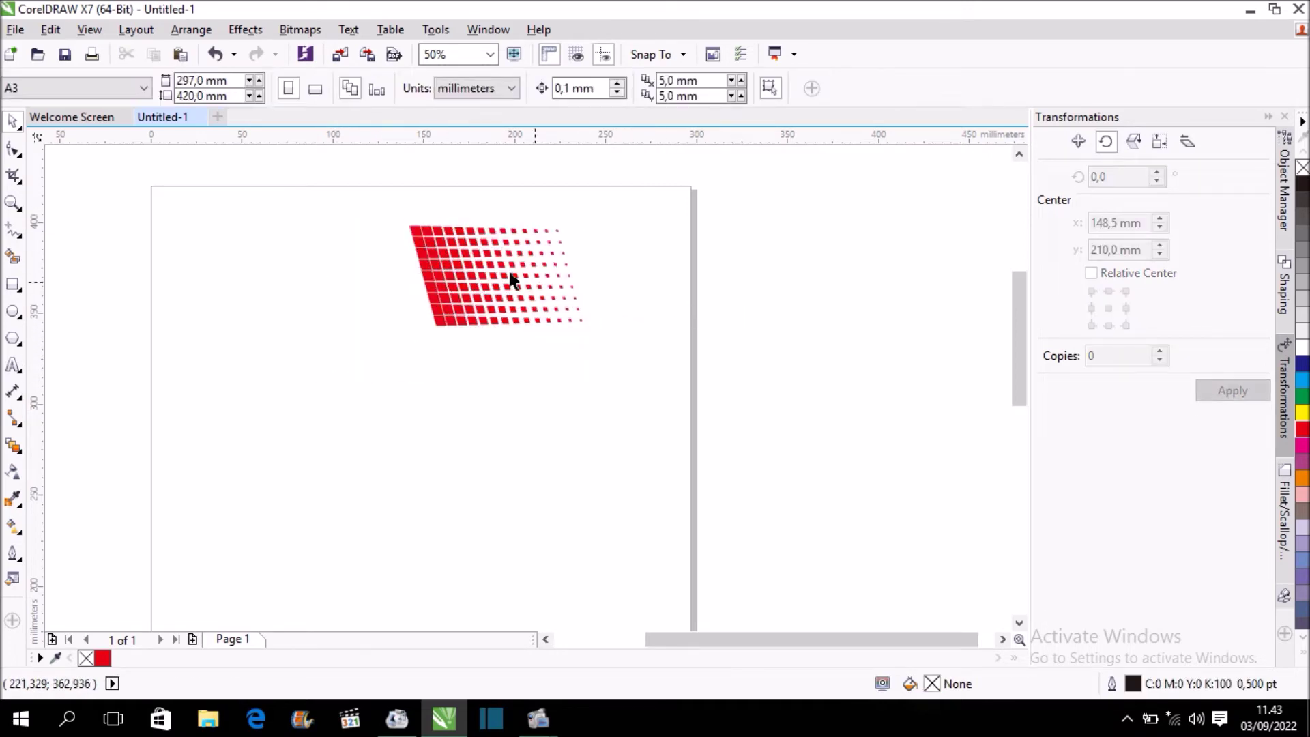
drag(467, 267, 617, 274)
click(13, 286)
scroll(360, 252, down, 2)
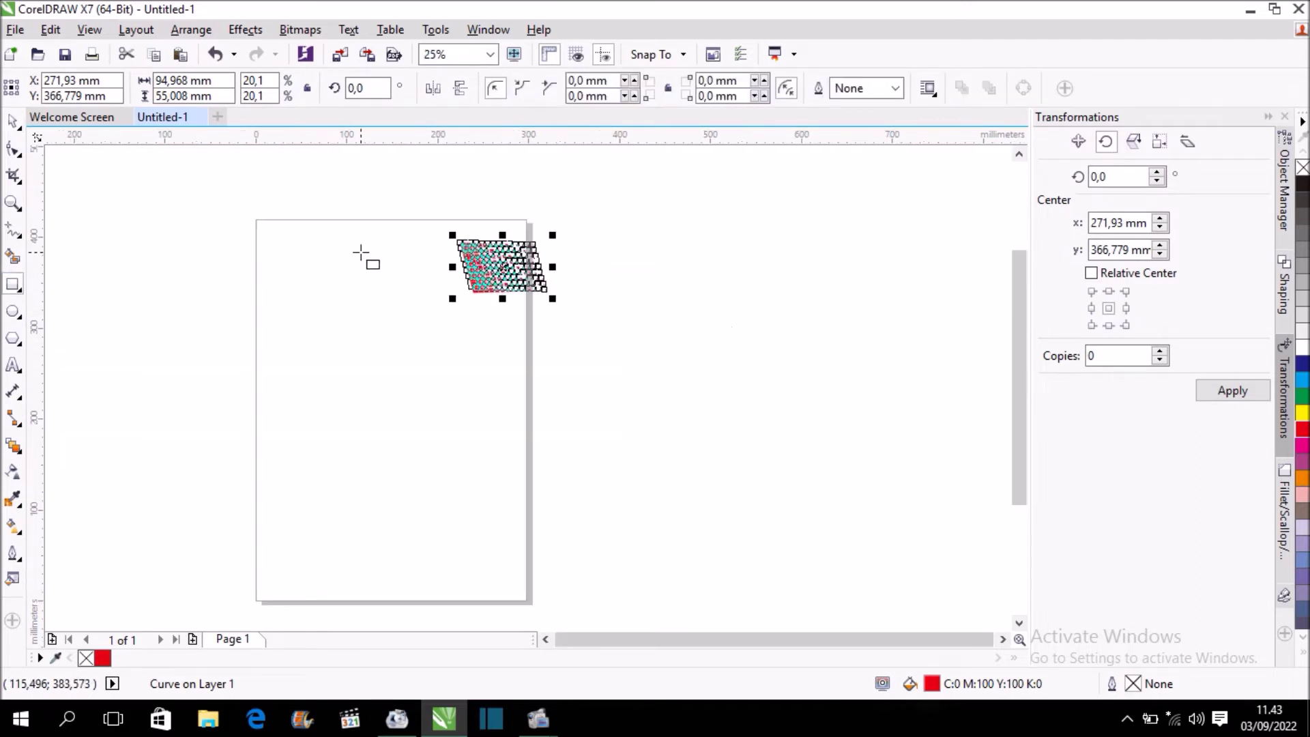
Draw a wide rectangle left of the grid and move it down toward the grid
drag(209, 233, 462, 288)
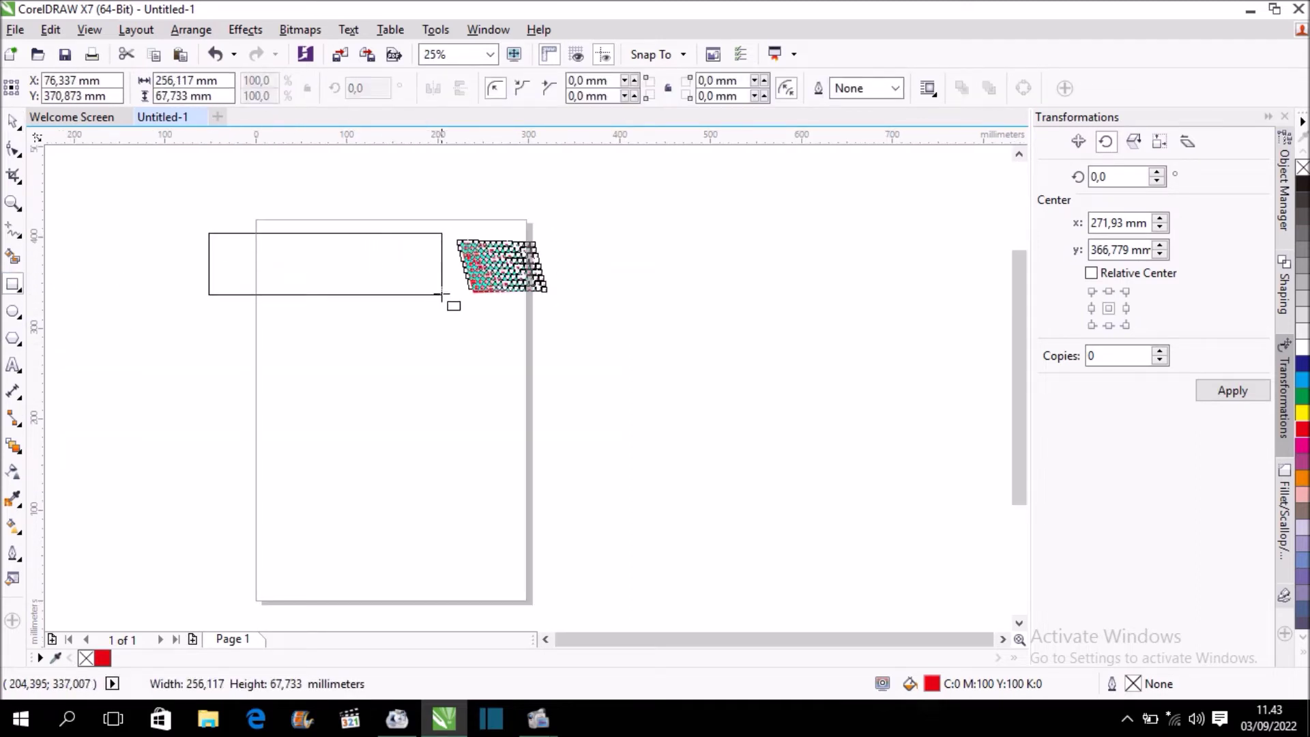
scroll(392, 222, up, 2)
scroll(397, 225, down, 1)
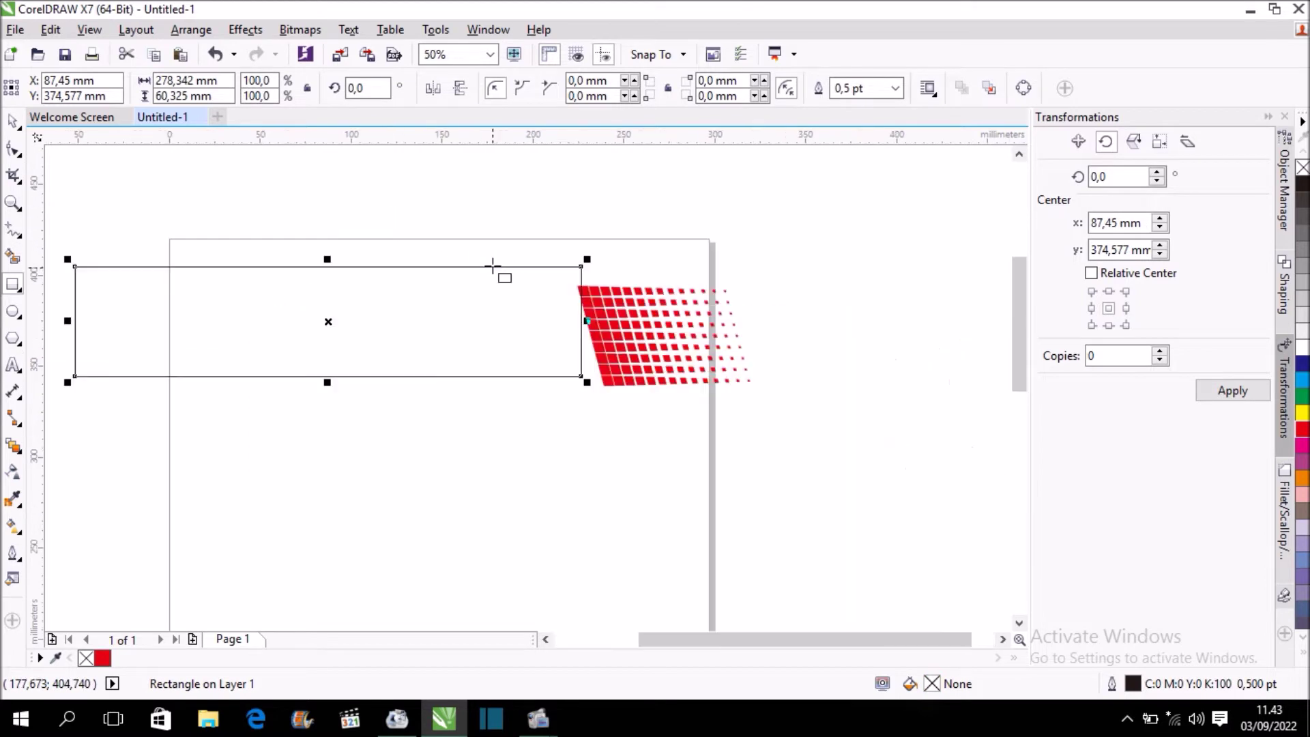
key(space)
drag(412, 303, 412, 316)
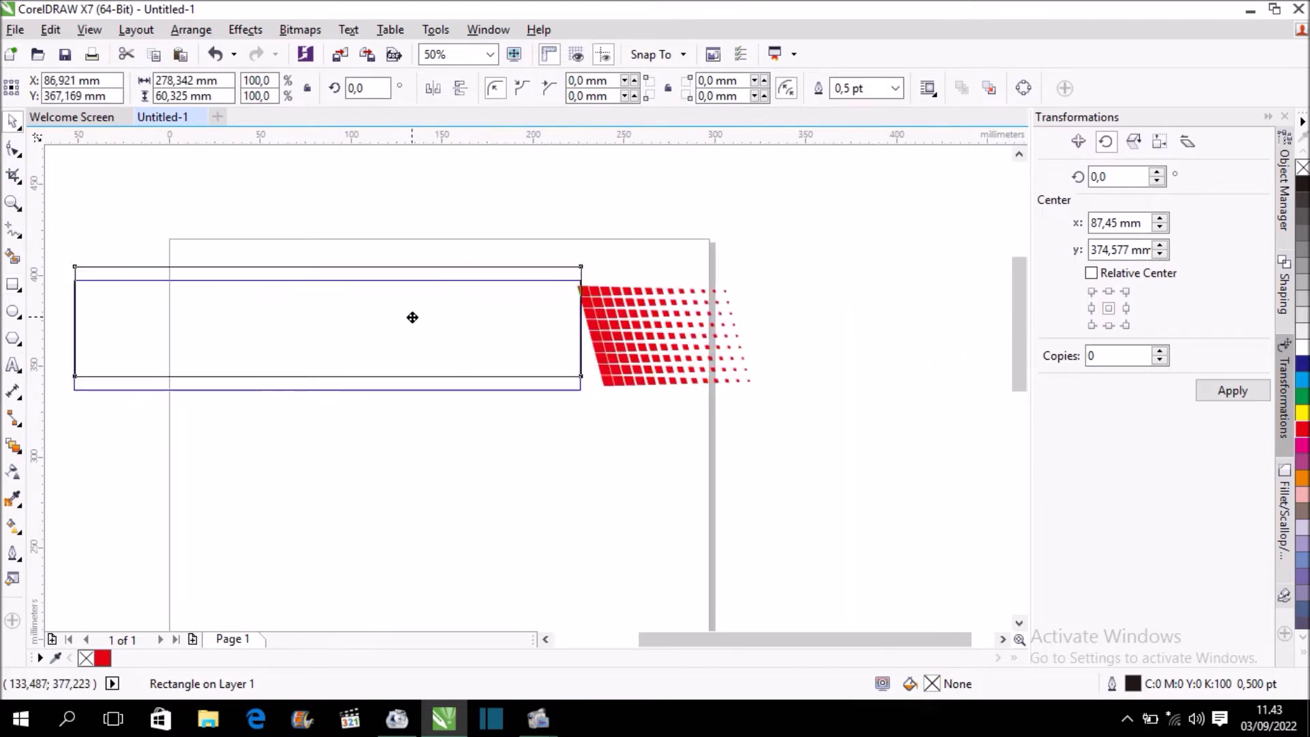
scroll(614, 300, up, 2)
scroll(614, 300, down, 1)
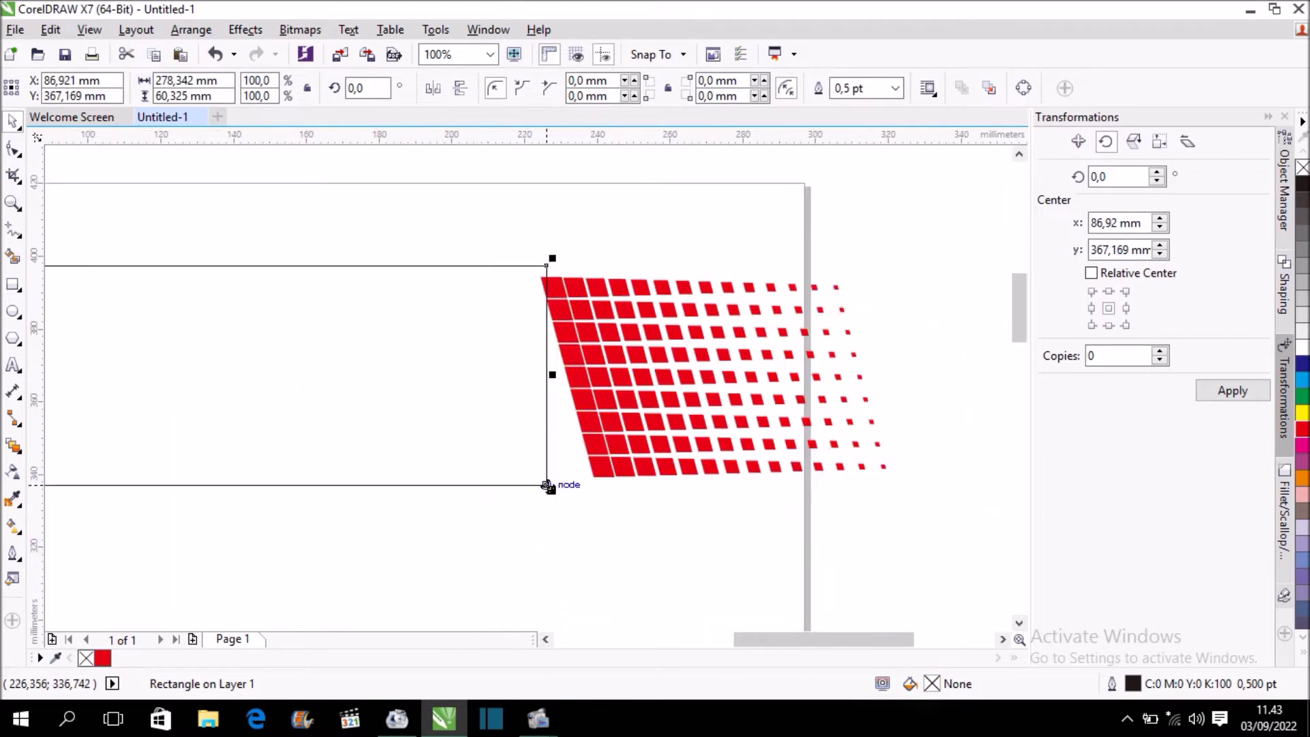
drag(493, 293, 502, 300)
Scale the rectangle to 92.5% and move it right to overlap the grid's left edge
drag(563, 497, 546, 491)
drag(372, 391, 521, 396)
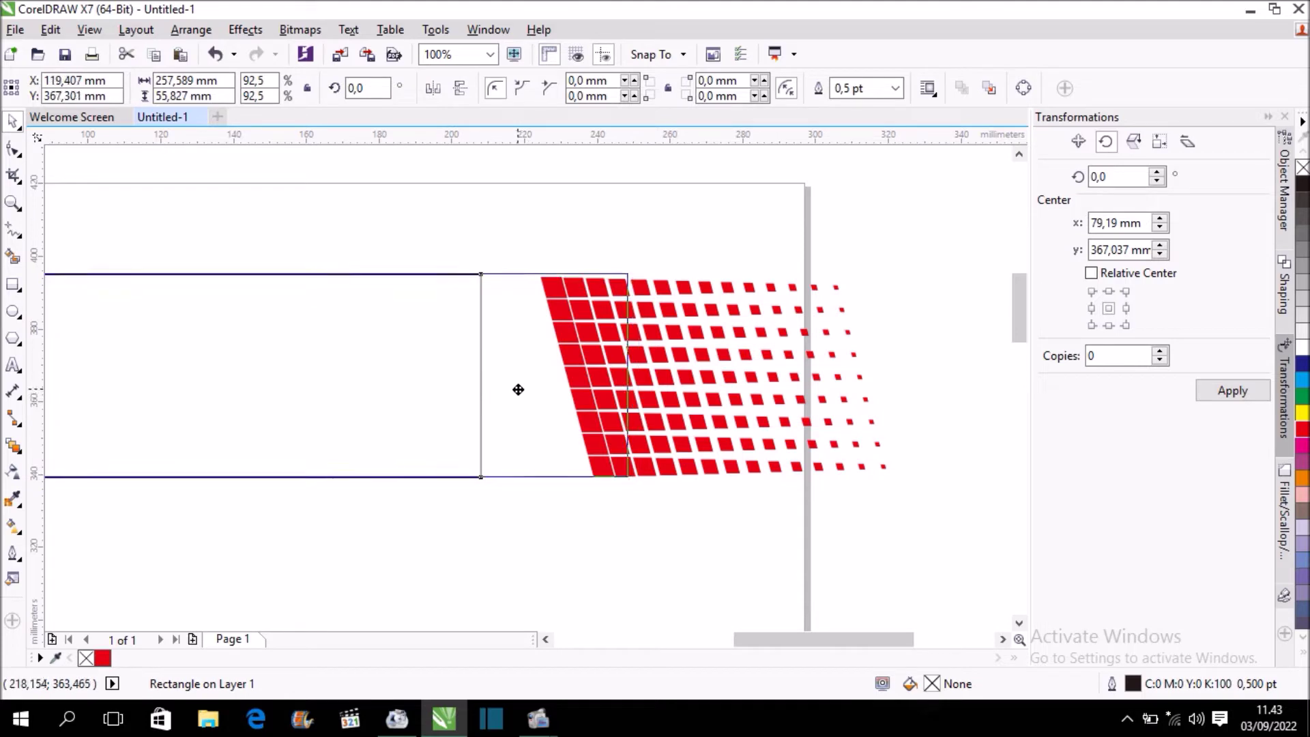
drag(522, 396, 525, 396)
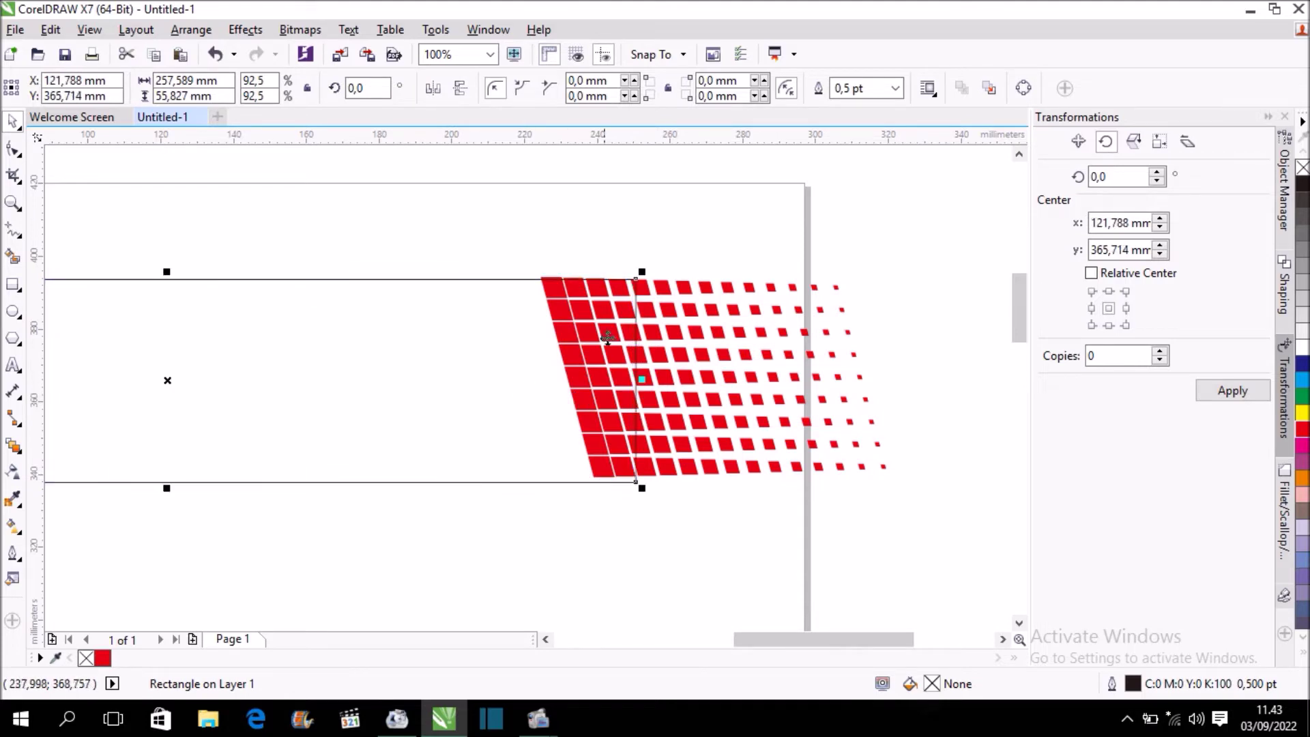
scroll(612, 287, up, 2)
scroll(622, 280, down, 2)
scroll(554, 408, up, 4)
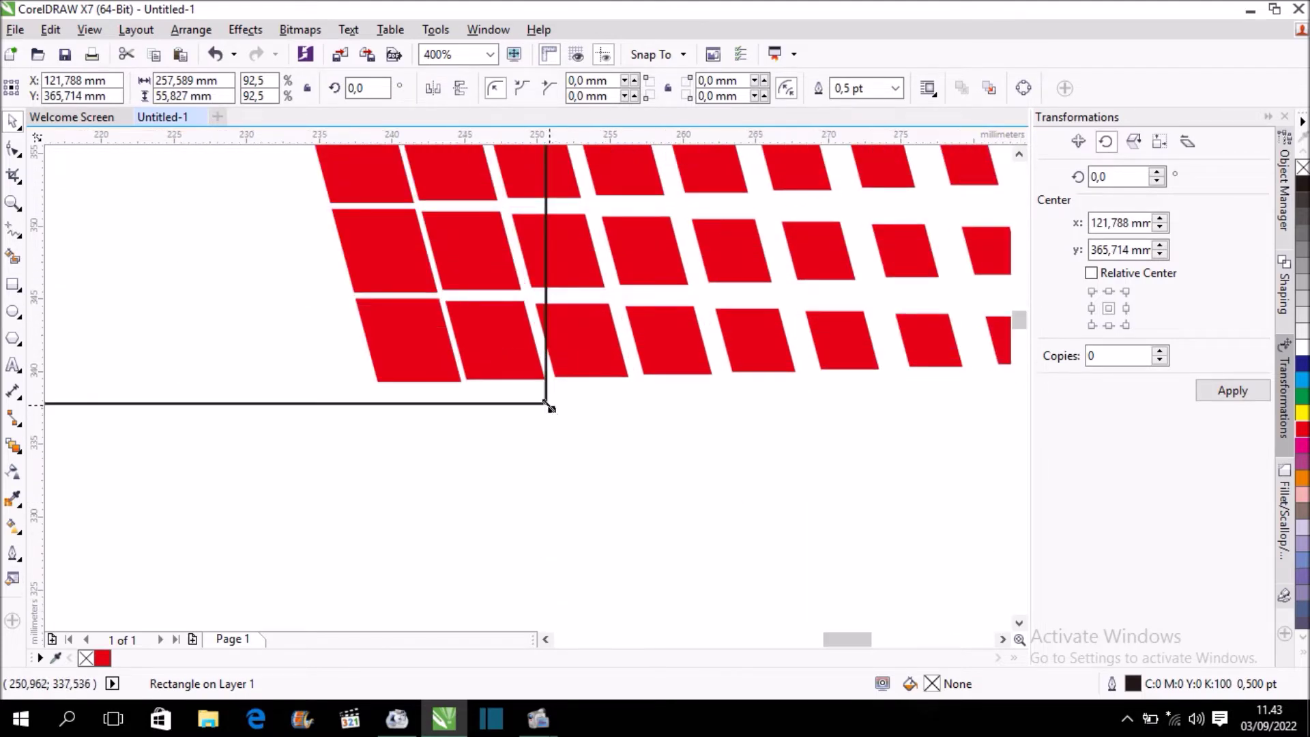
Fine-tune the rectangle to about 252.6 × 54.8 mm so its top-right corner meets the grid
drag(546, 403, 518, 386)
scroll(529, 384, down, 1)
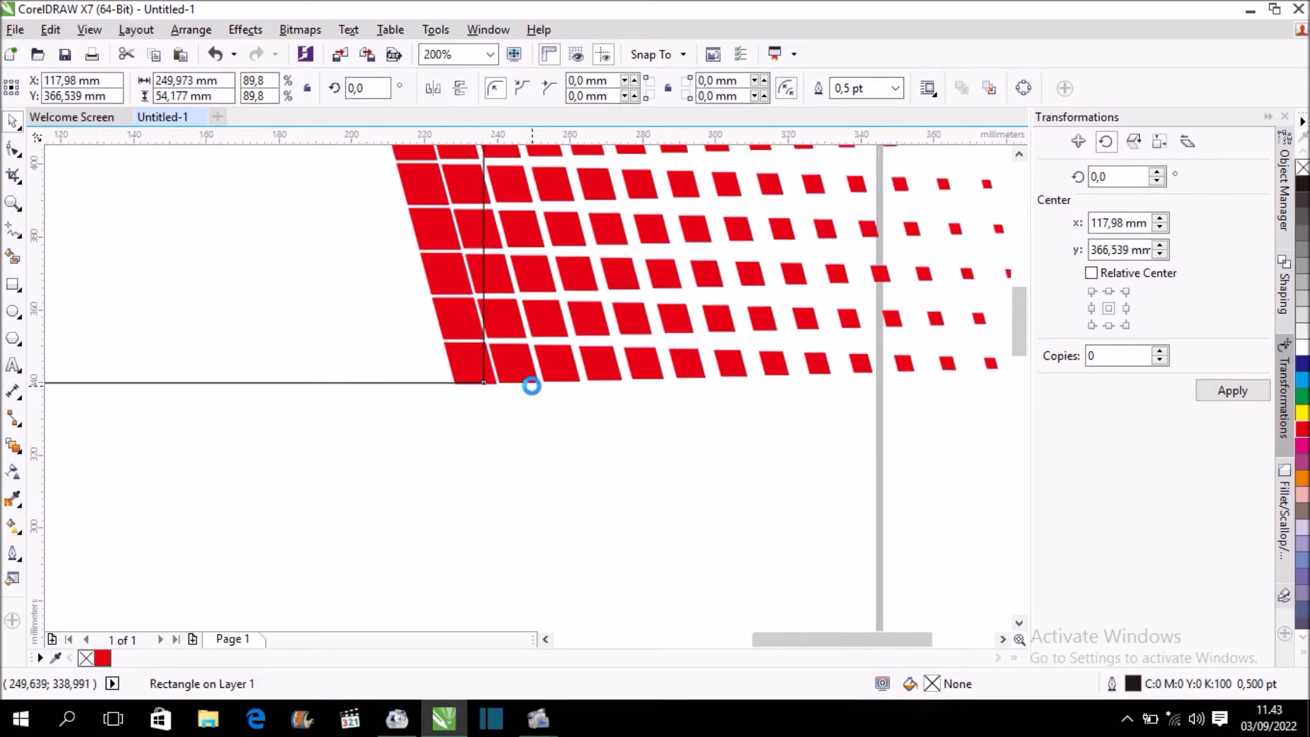
scroll(459, 179, down, 1)
scroll(483, 203, up, 3)
drag(878, 323, 953, 294)
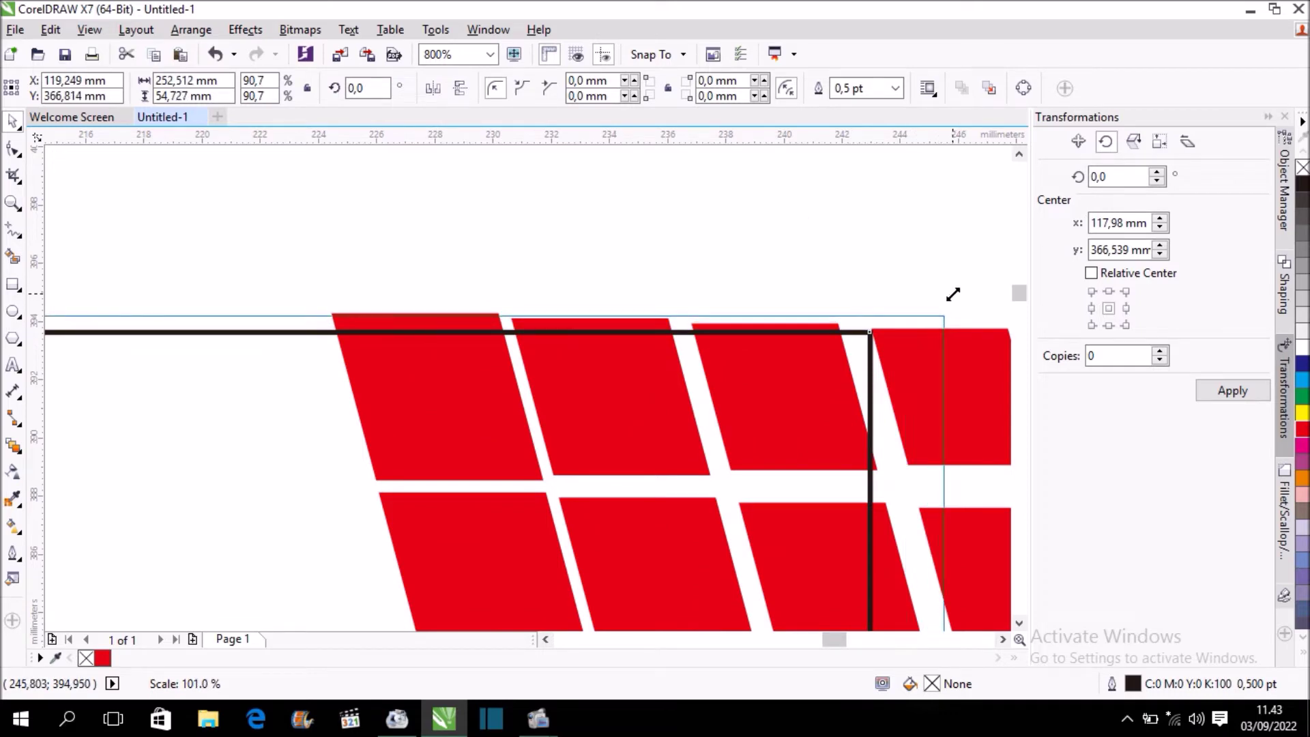
drag(953, 294, 885, 310)
scroll(885, 311, down, 2)
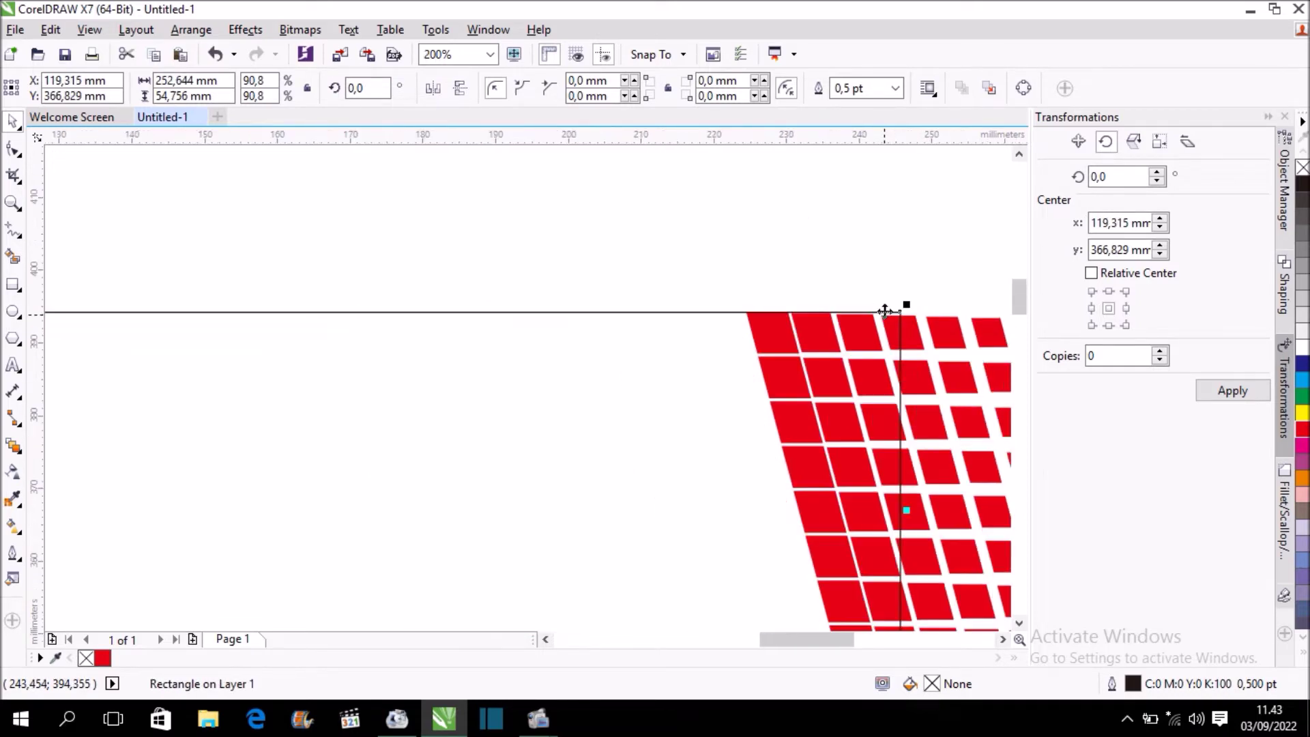
scroll(884, 311, down, 1)
scroll(801, 321, down, 1)
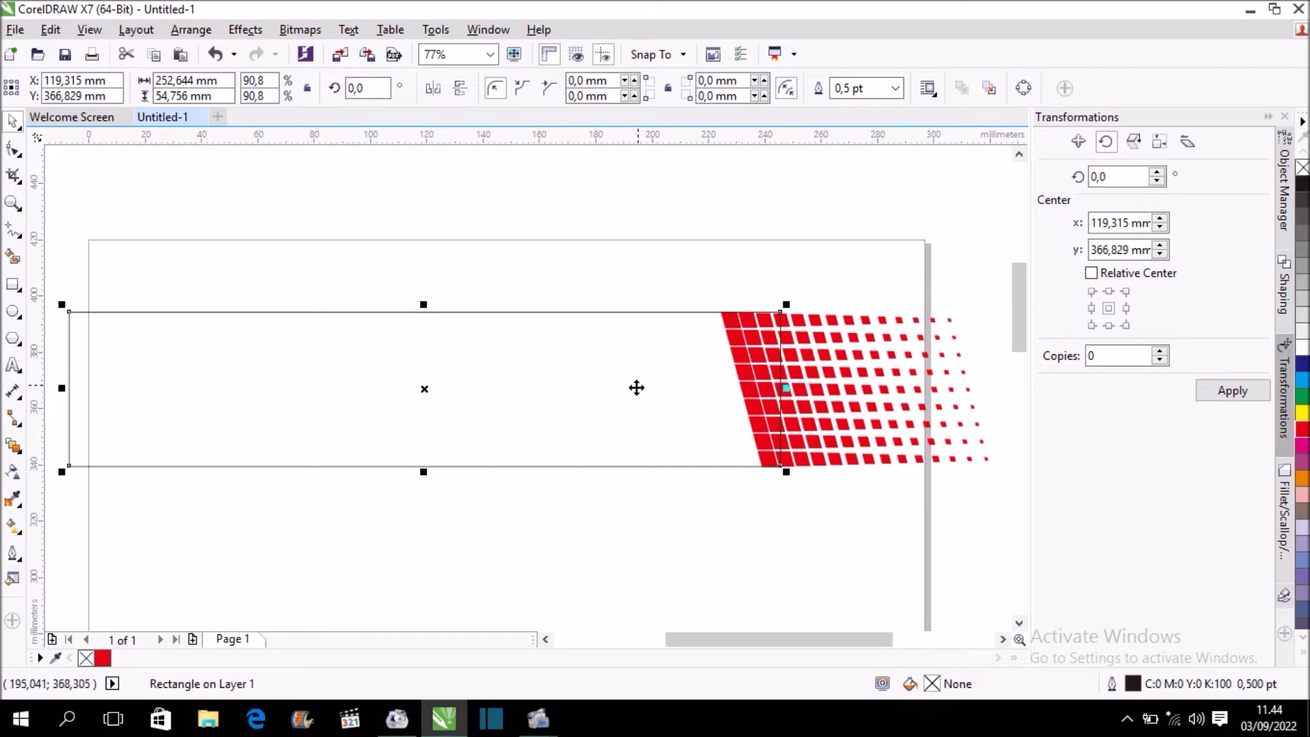
click(442, 389)
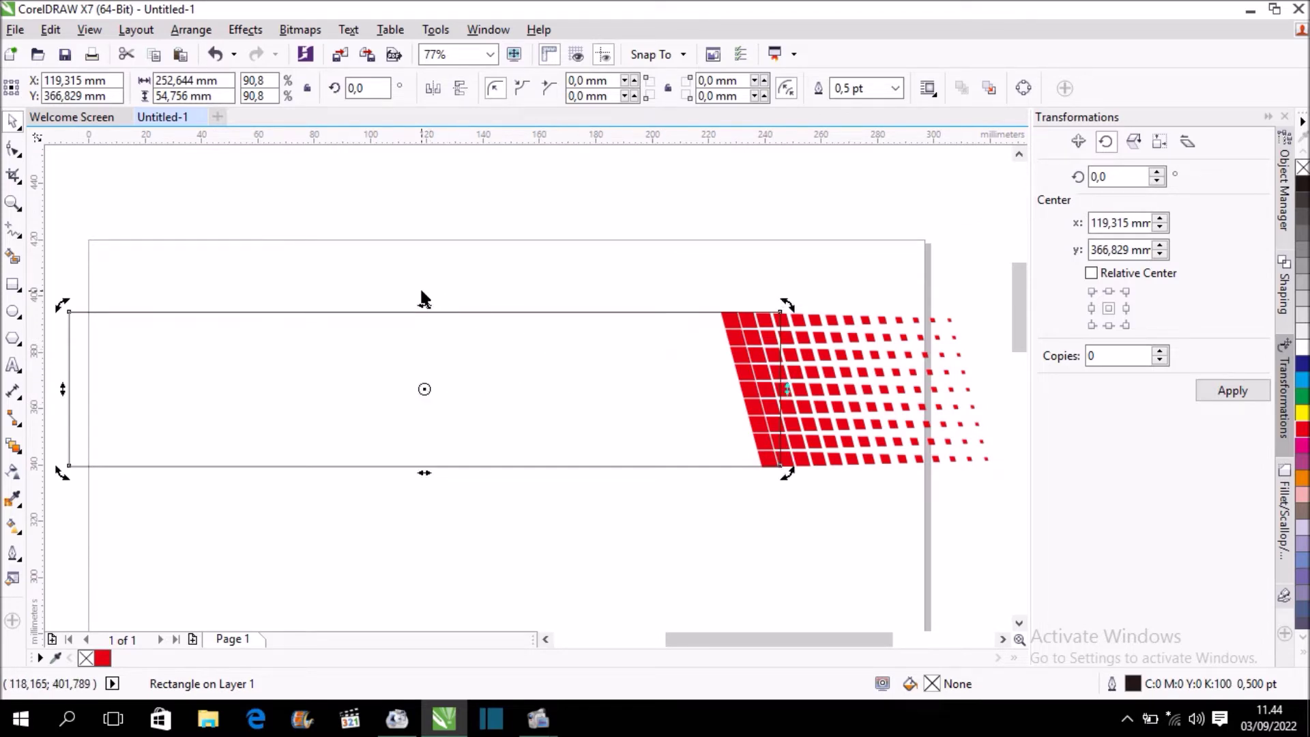
Skew the rectangle to the grid's slant, butt it against the grid, and fill it red
drag(422, 301, 362, 311)
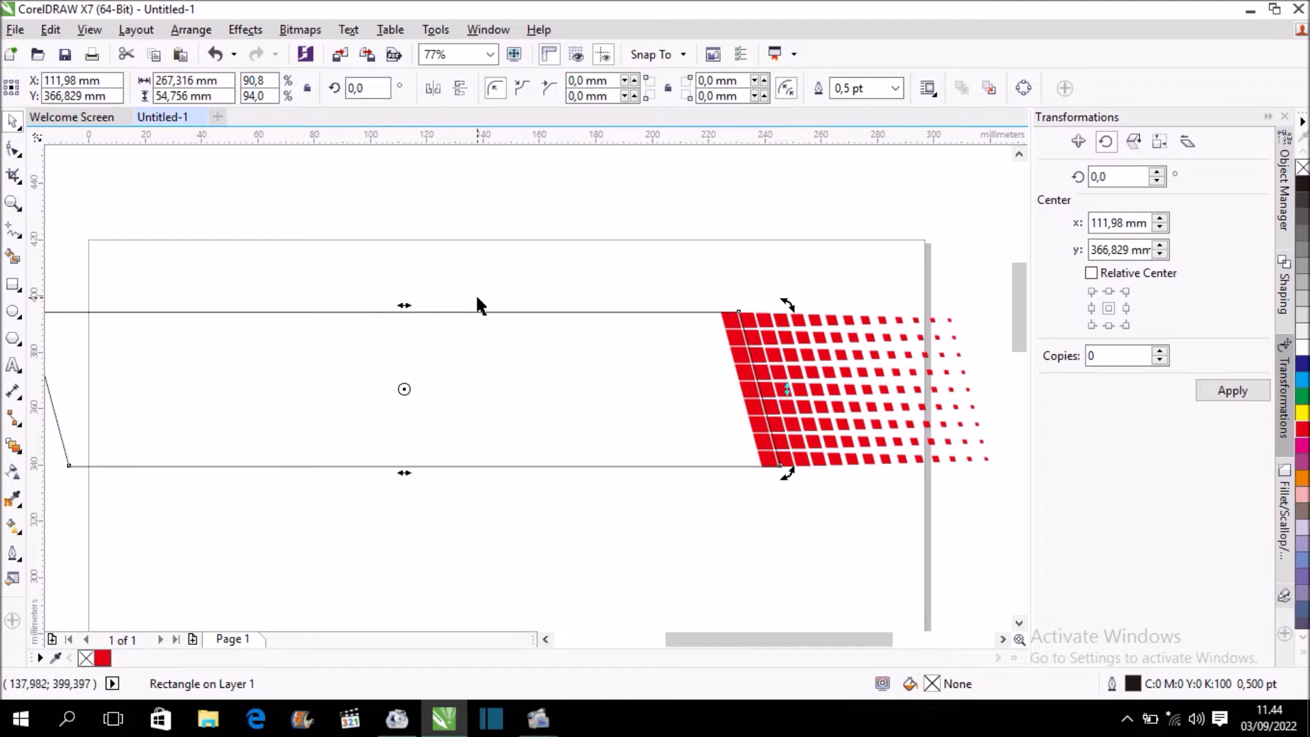
scroll(702, 390, up, 3)
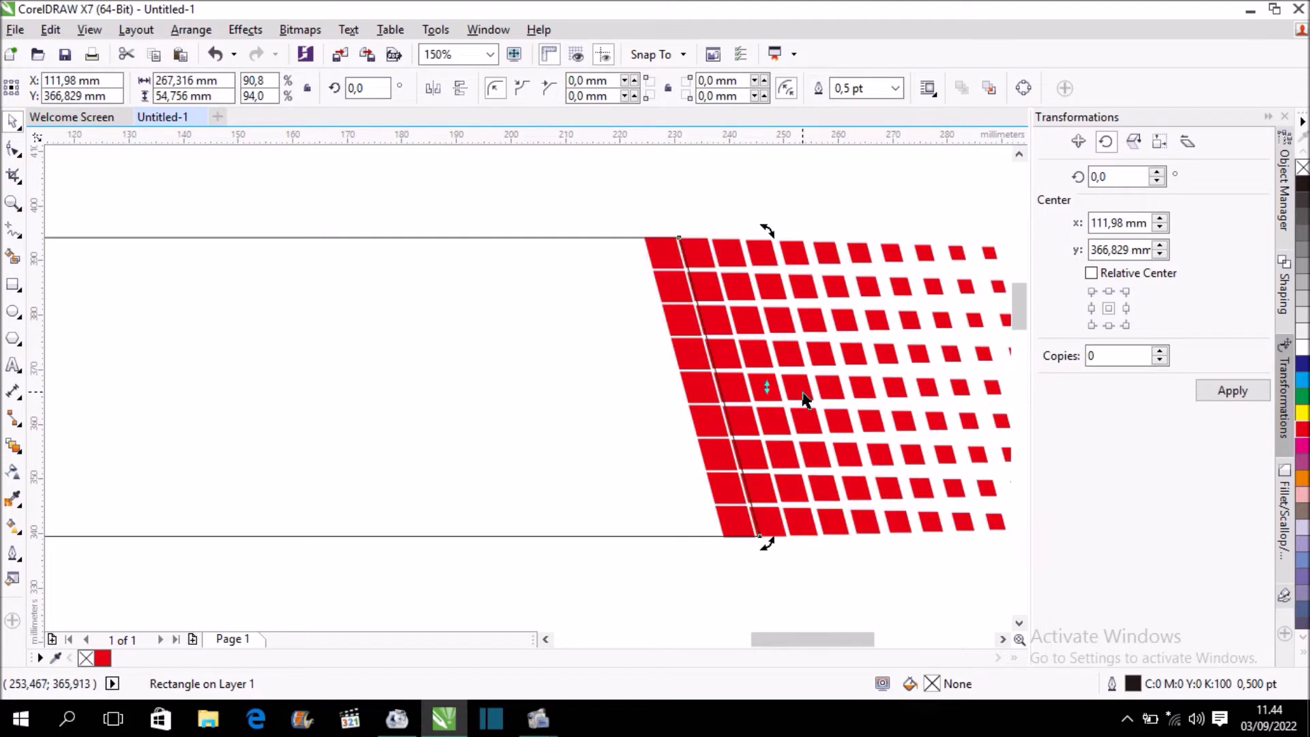
drag(633, 366, 616, 365)
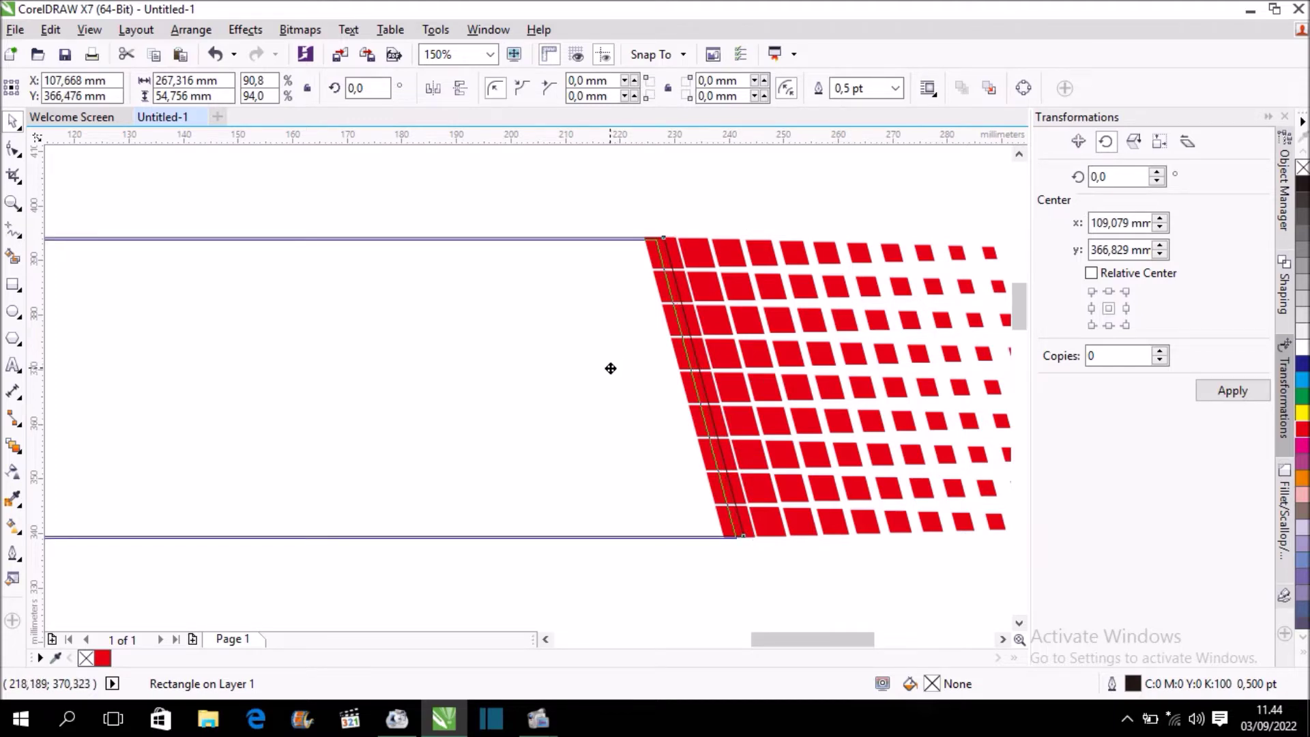
drag(613, 368, 594, 368)
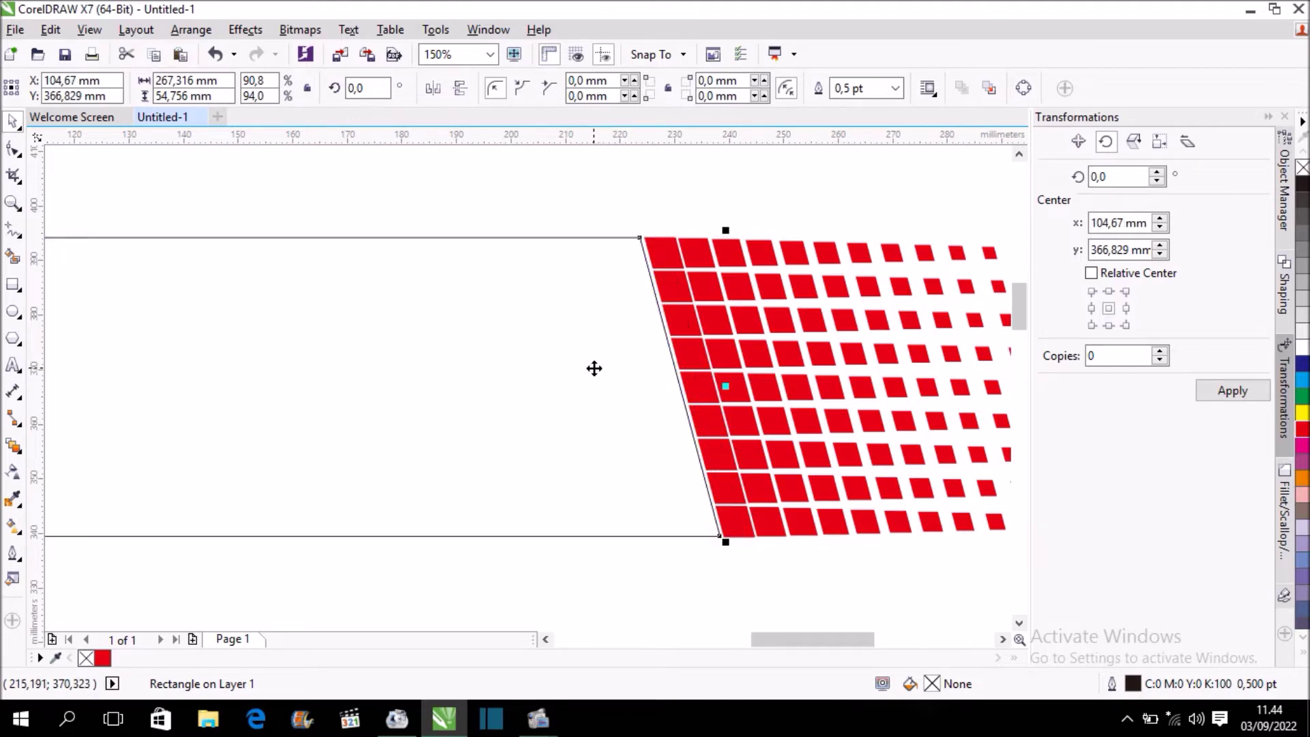
click(103, 657)
key(F4)
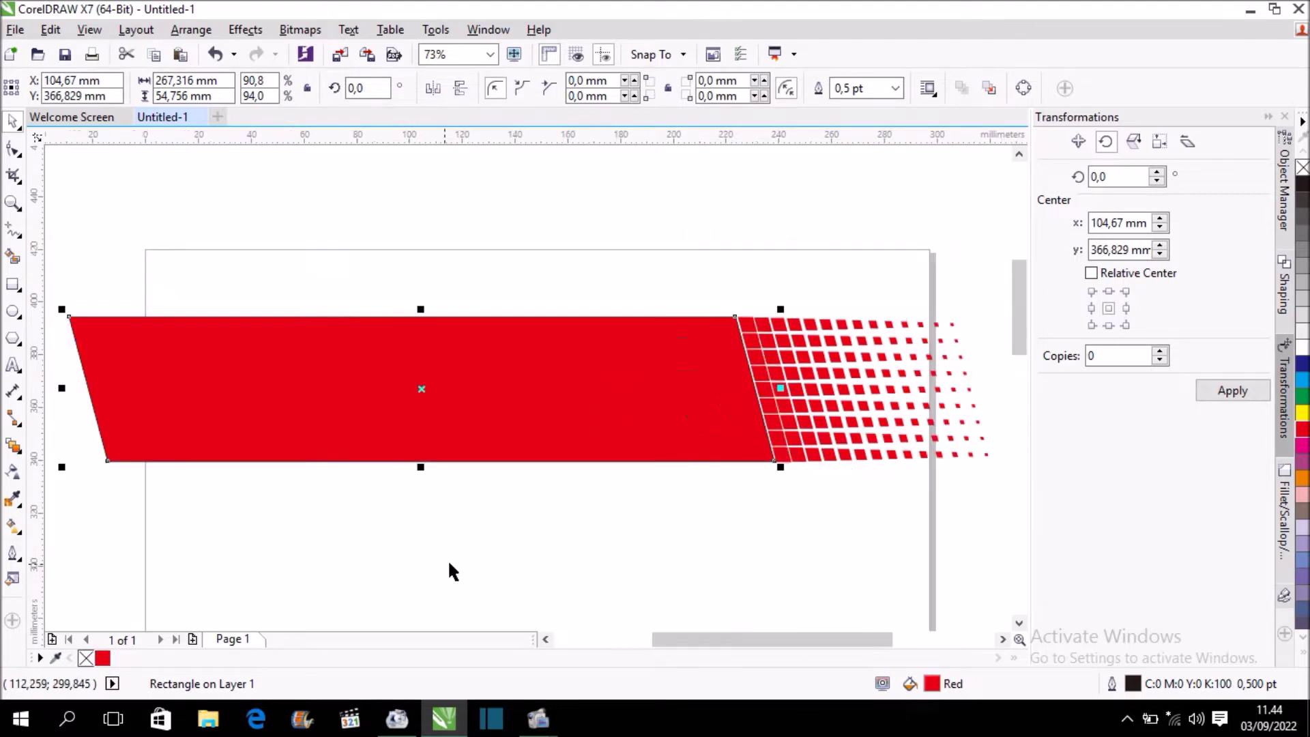
click(688, 523)
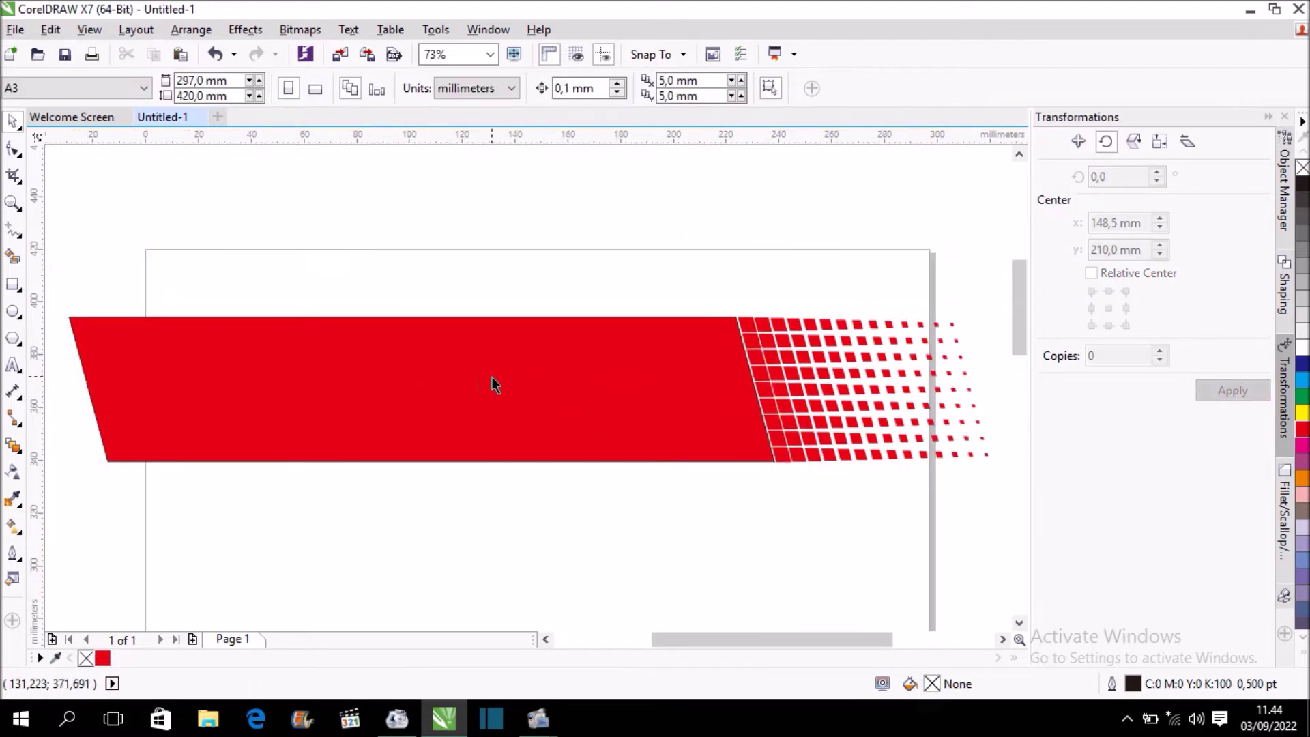
Move the red band left and combine it with the grid into one 466.9 × 55 mm curve
click(468, 387)
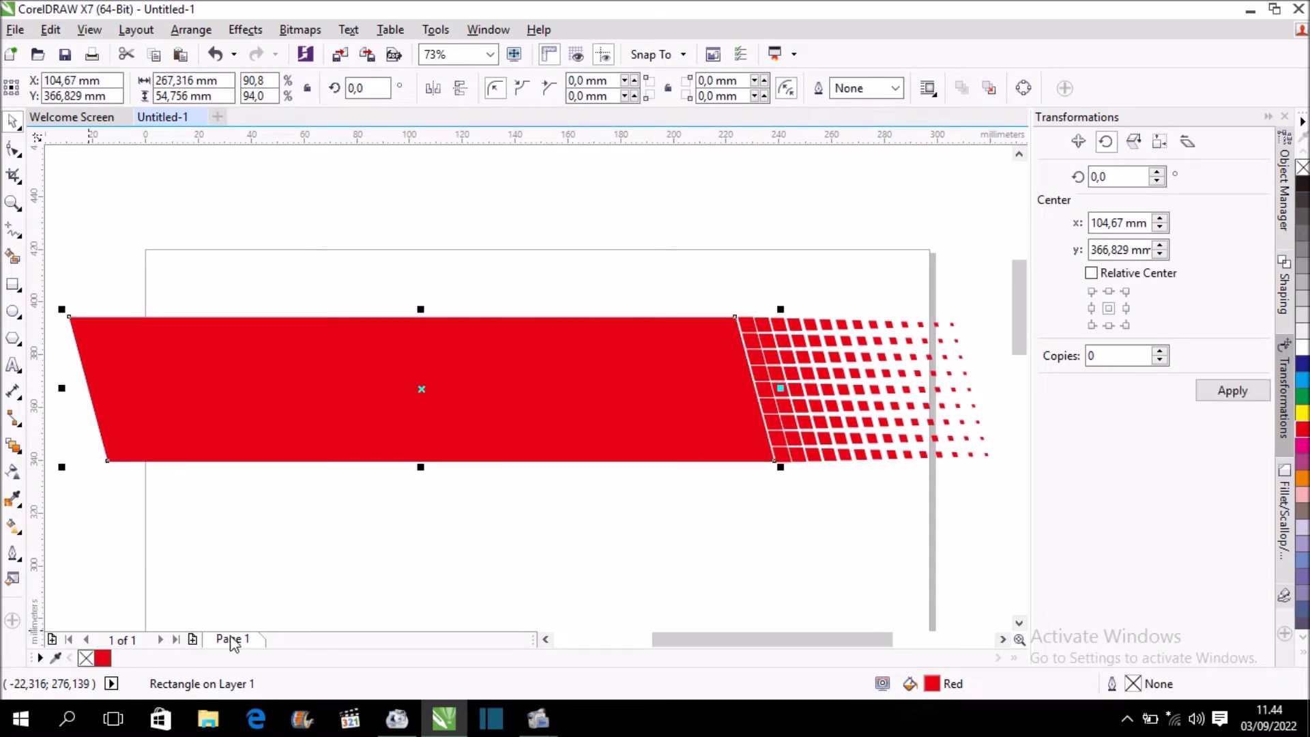
click(710, 528)
key(F3)
drag(424, 326, 261, 326)
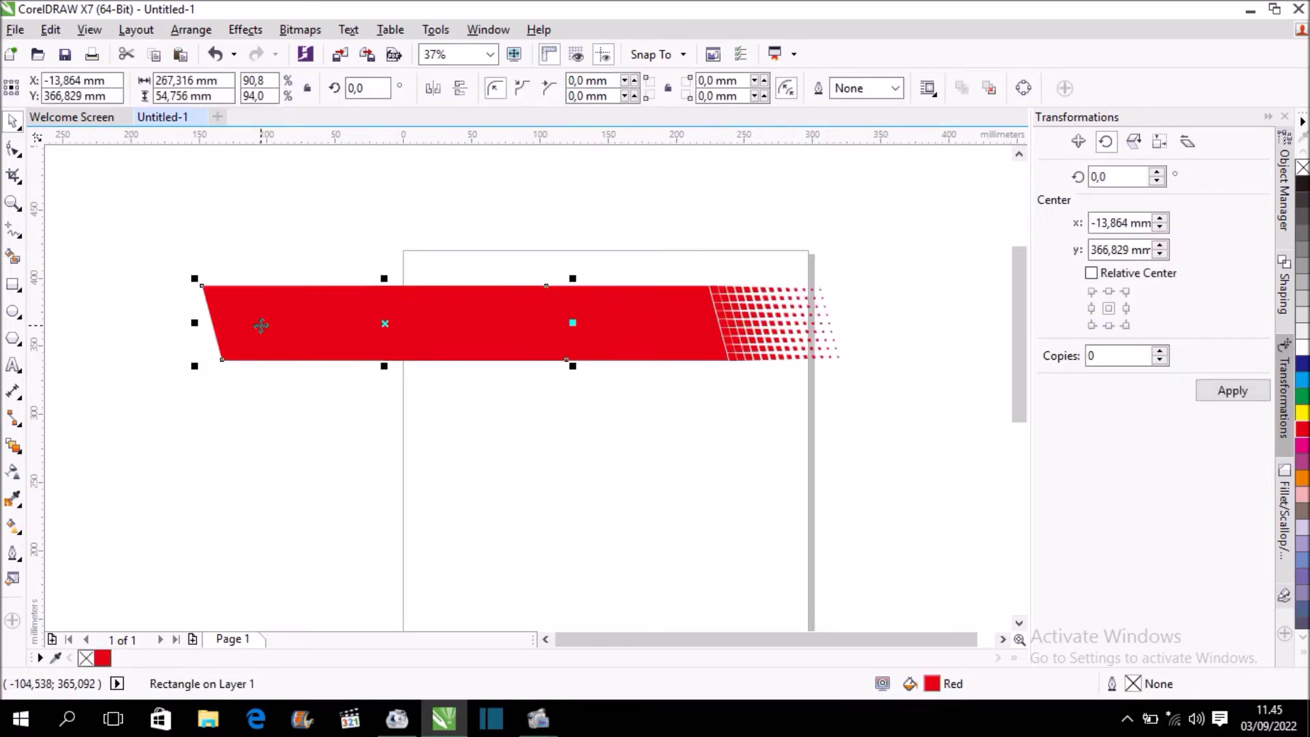
click(681, 392)
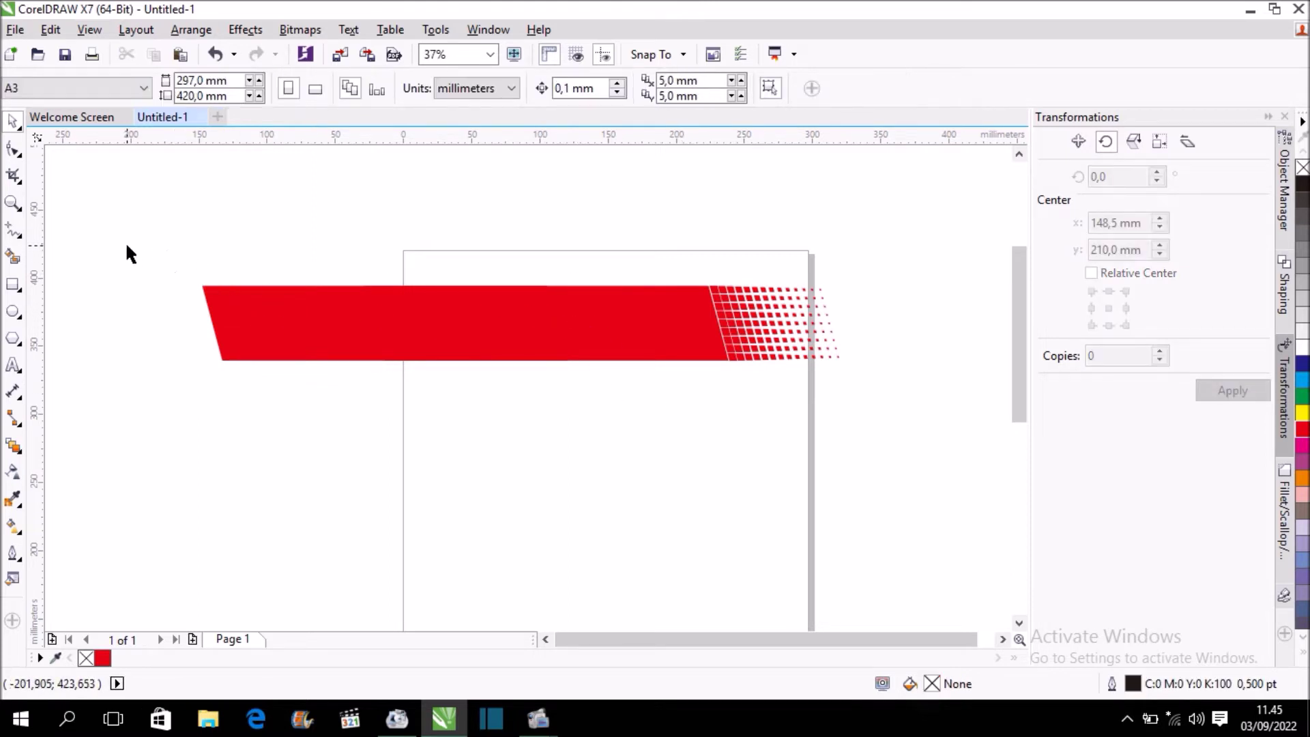
drag(126, 244, 942, 418)
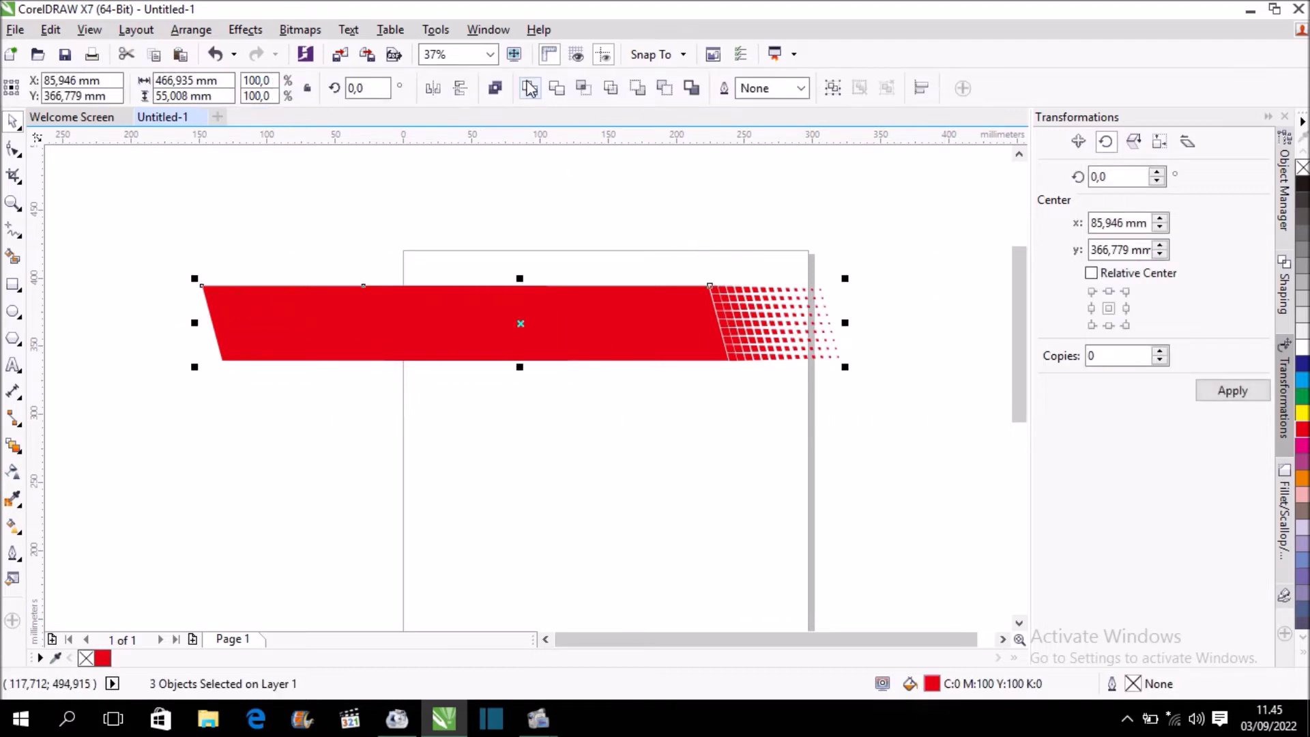
key(ctrl+l)
click(587, 243)
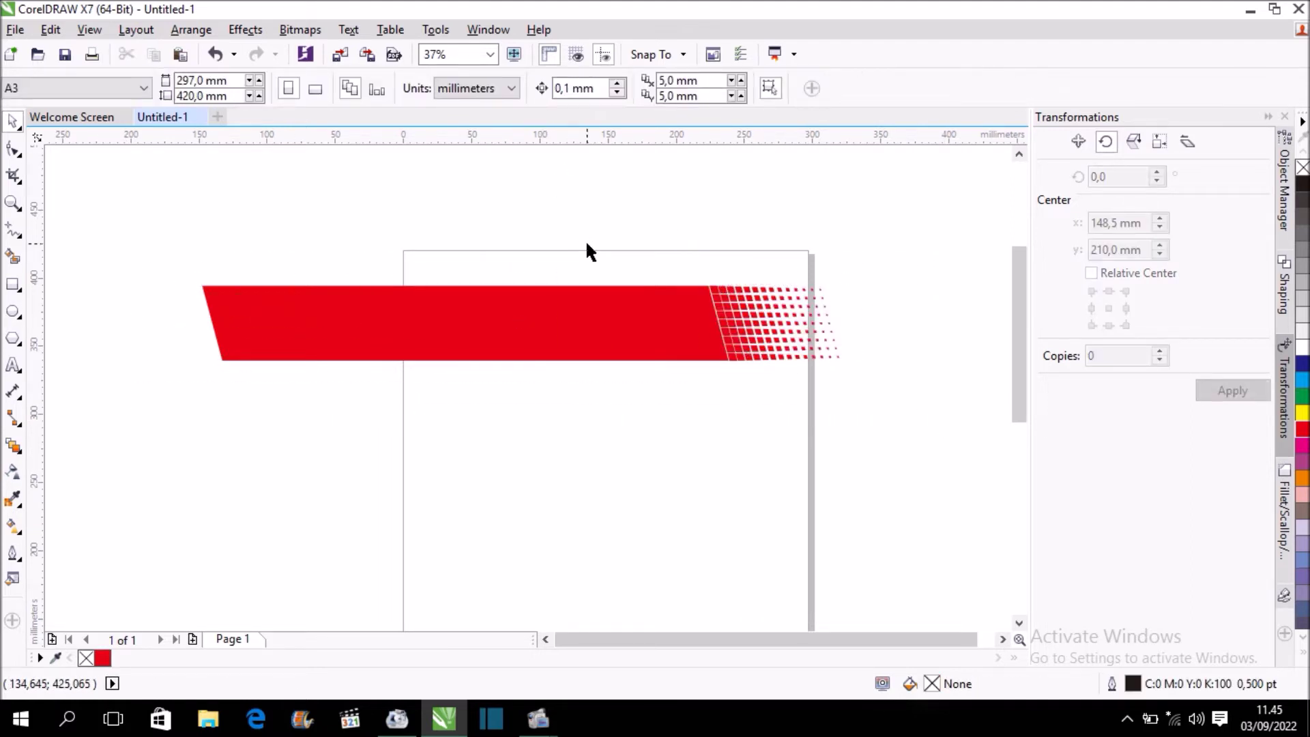
click(630, 330)
scroll(630, 330, down, 2)
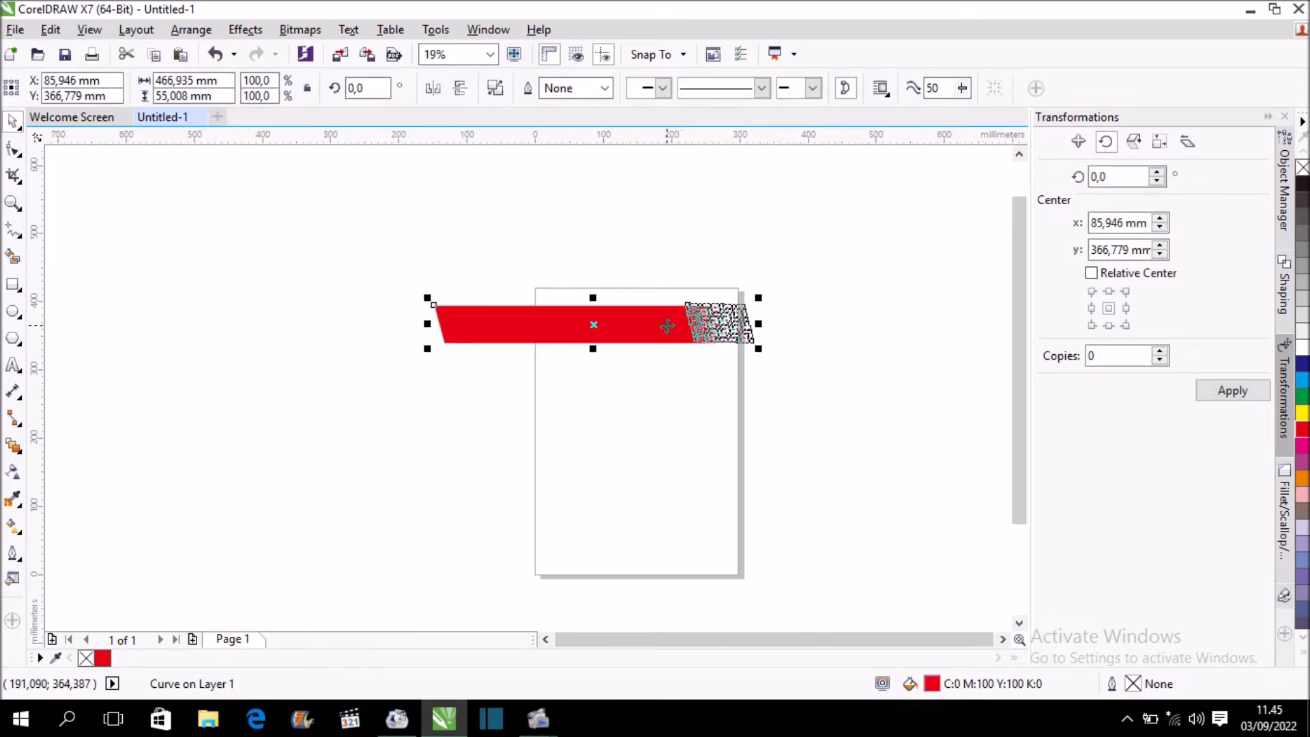
Move the banner near the page bottom, copy it just above, and mirror the copy
drag(594, 325, 636, 525)
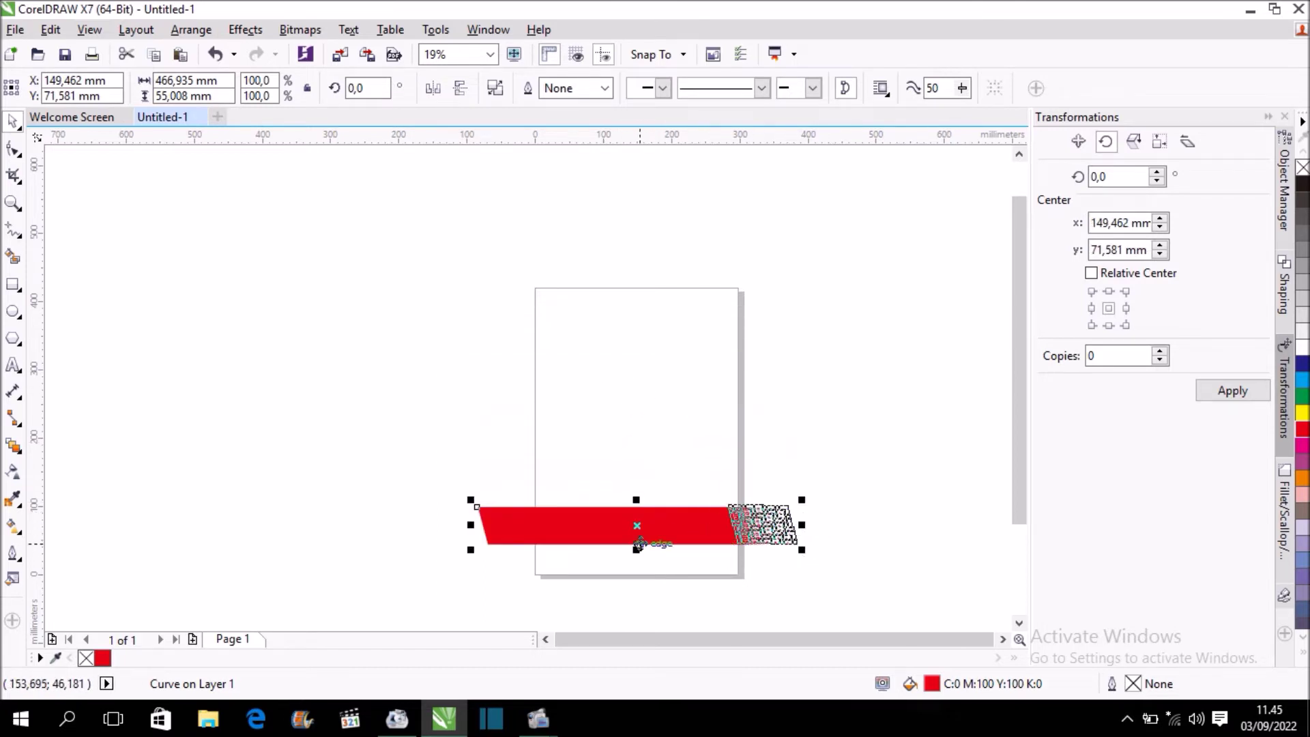
scroll(649, 543, up, 2)
drag(658, 538, 650, 450)
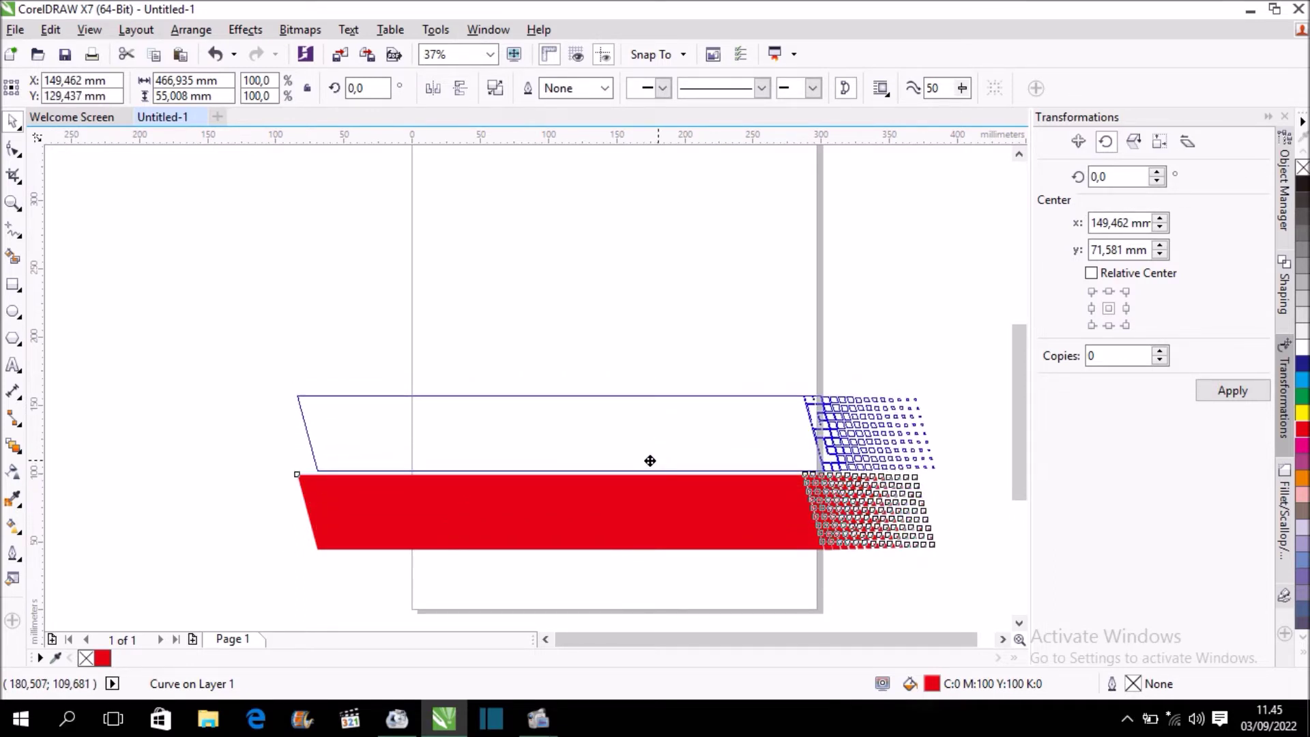
drag(650, 451, 650, 460)
scroll(655, 448, up, 2)
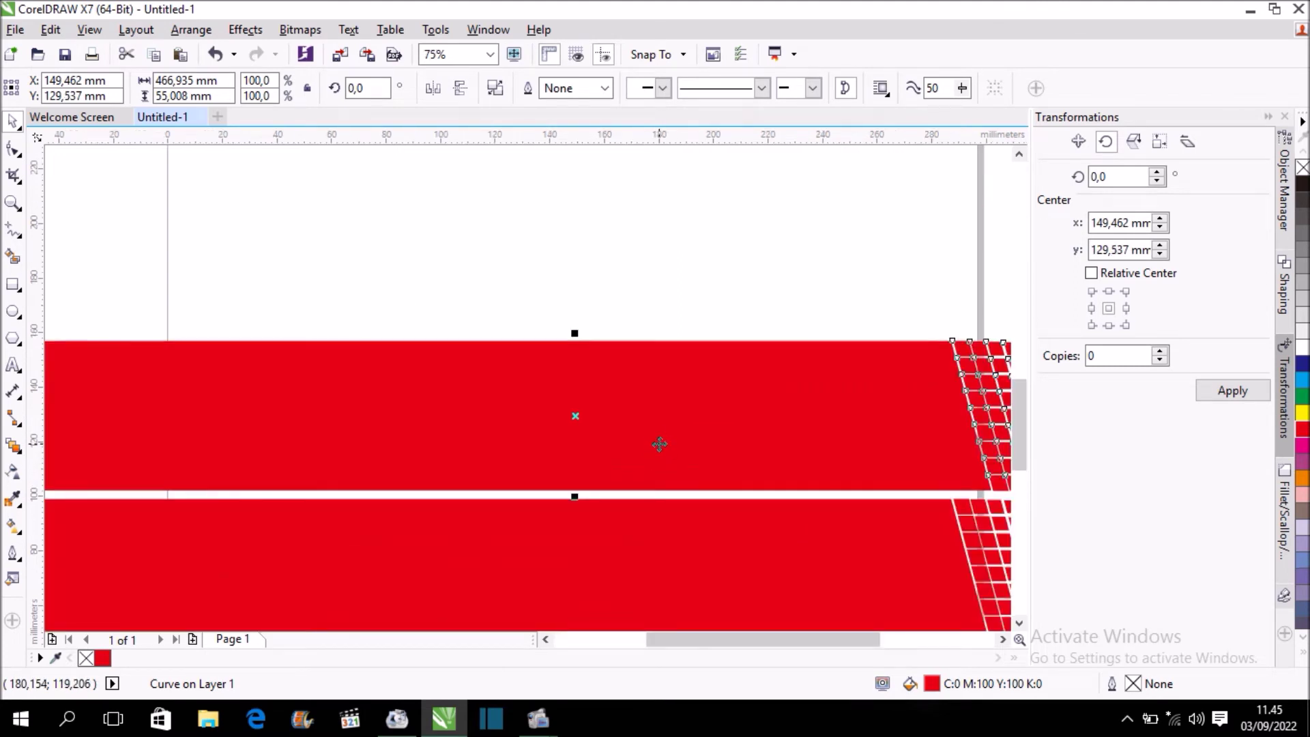
key(Up)
key(Up)
key(Up)
key(Up)
key(Up)
key(Up)
scroll(609, 421, down, 2)
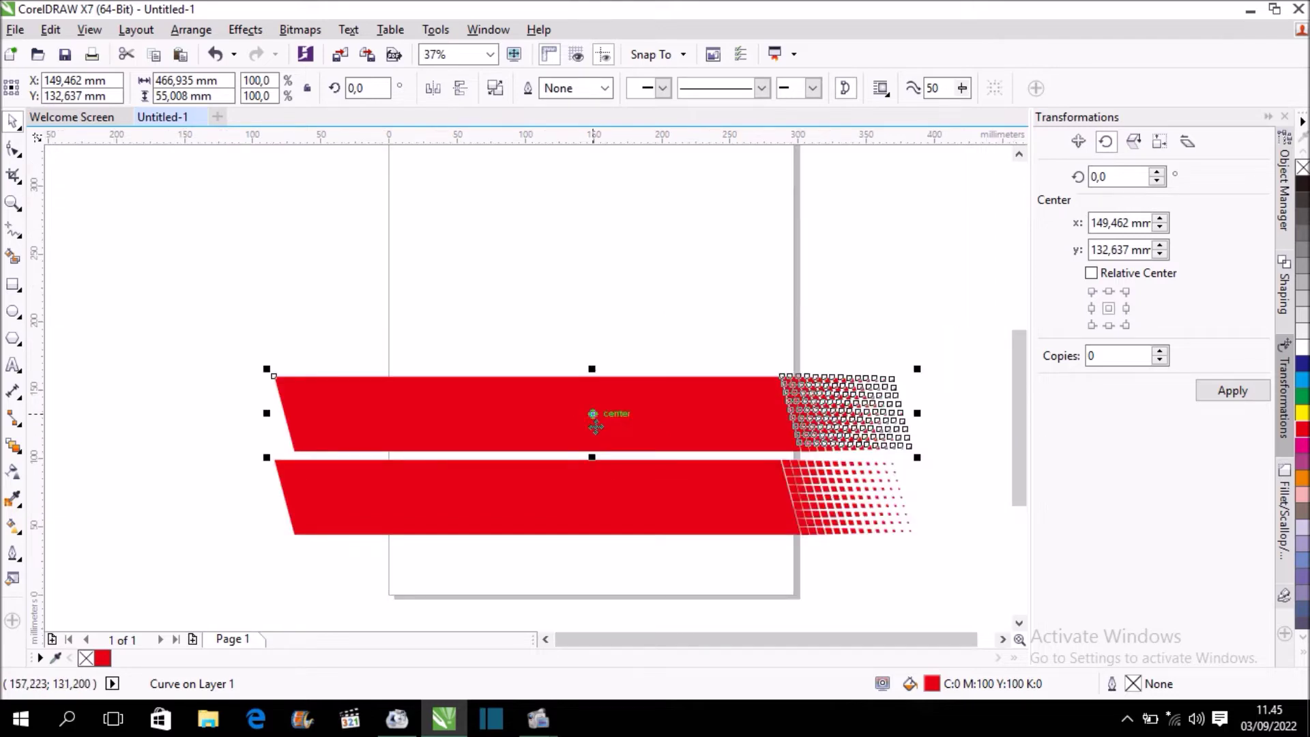
click(435, 89)
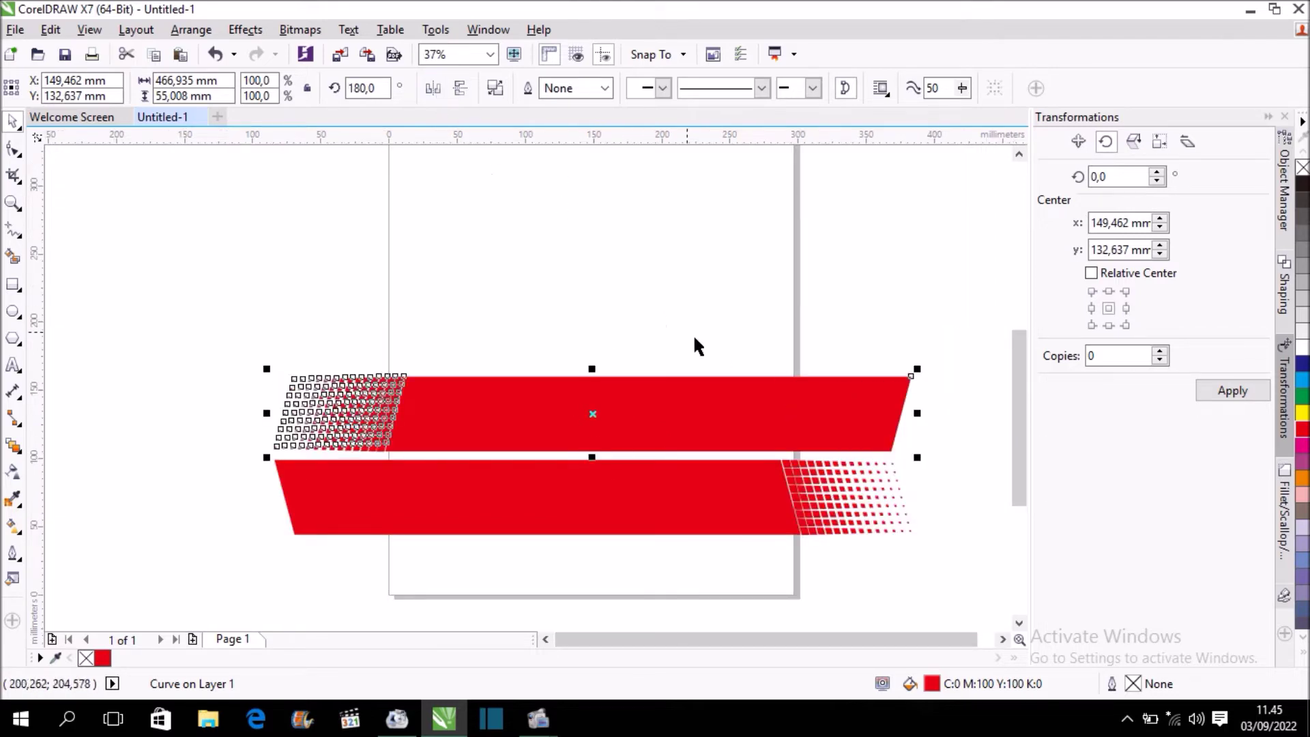
click(729, 341)
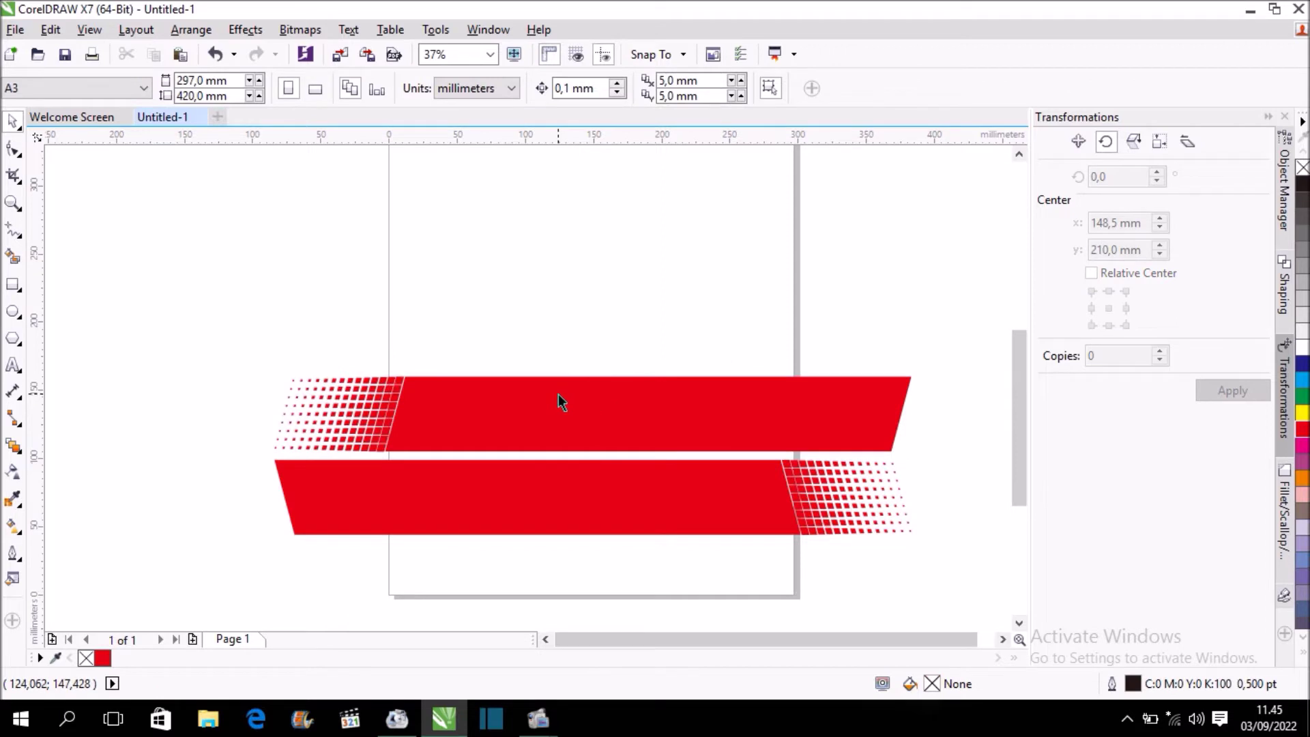
Shift the top banner right so the halftone ends stagger, then select both banners
drag(537, 409, 633, 408)
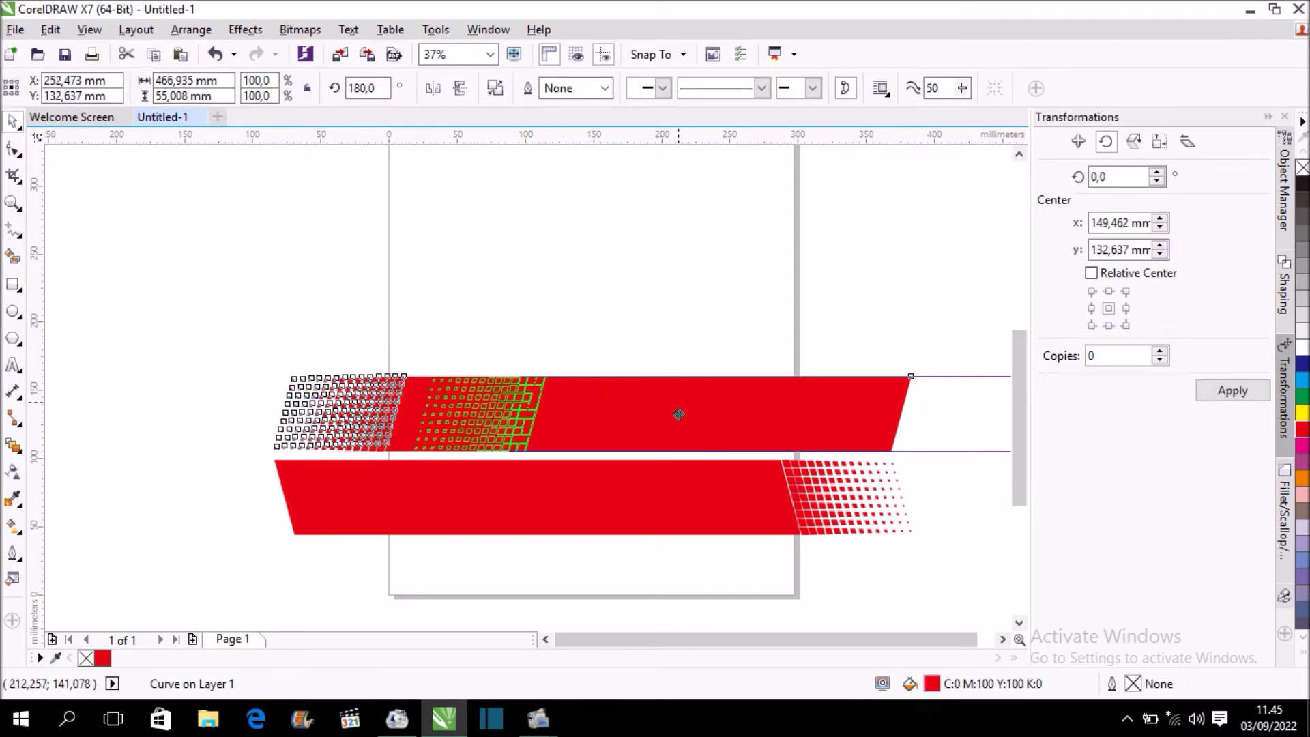
drag(633, 407, 796, 412)
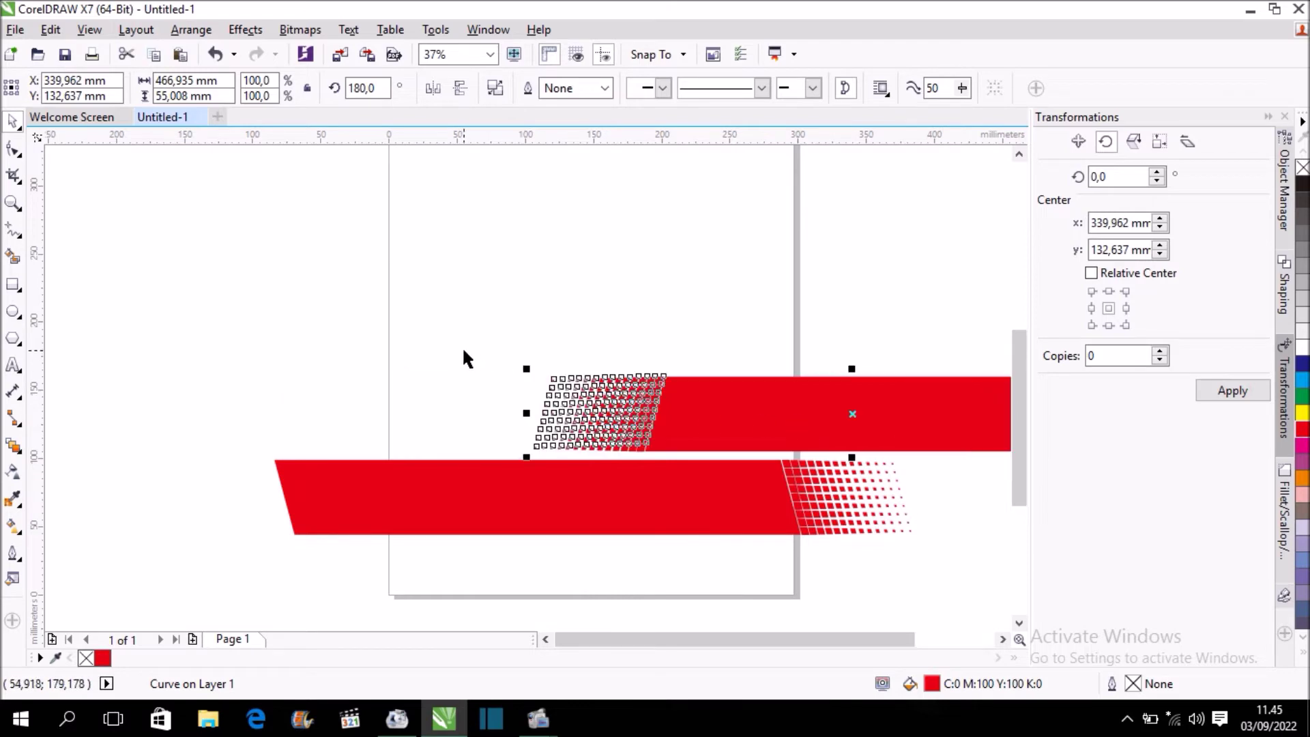
drag(723, 429, 789, 432)
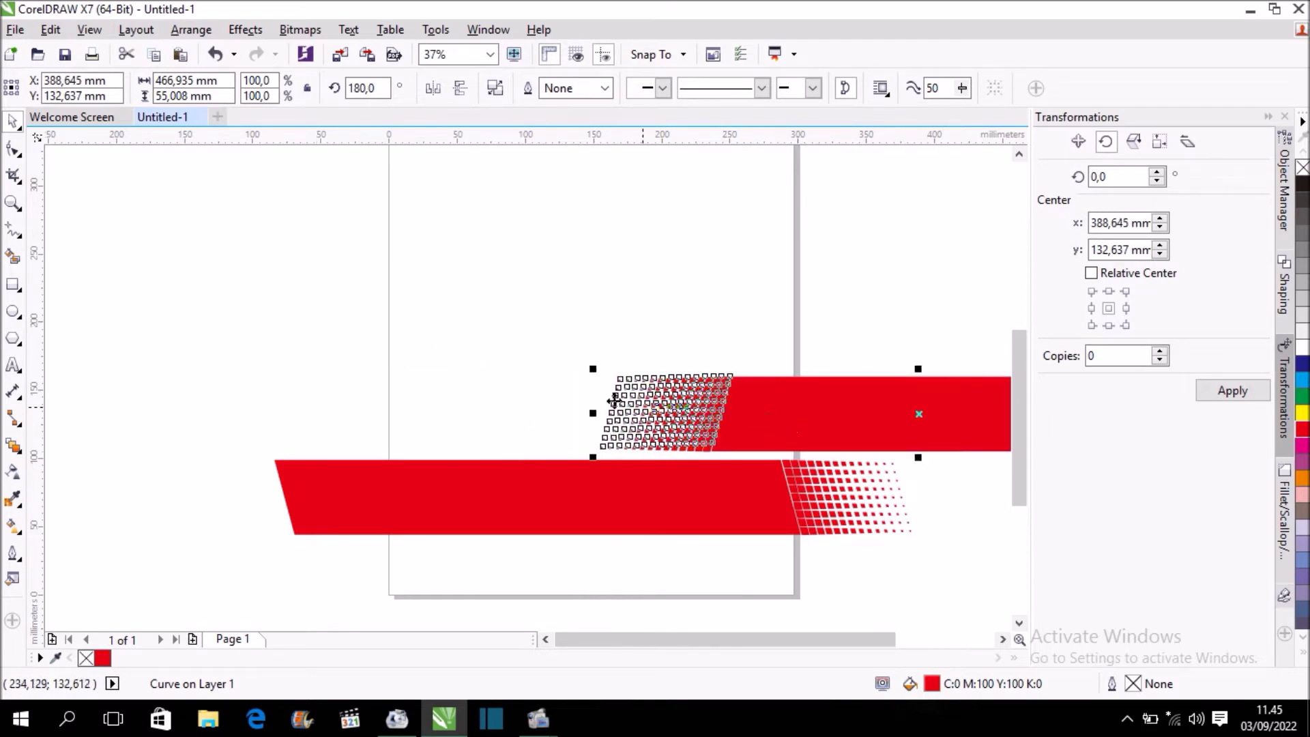
click(508, 350)
scroll(472, 350, down, 3)
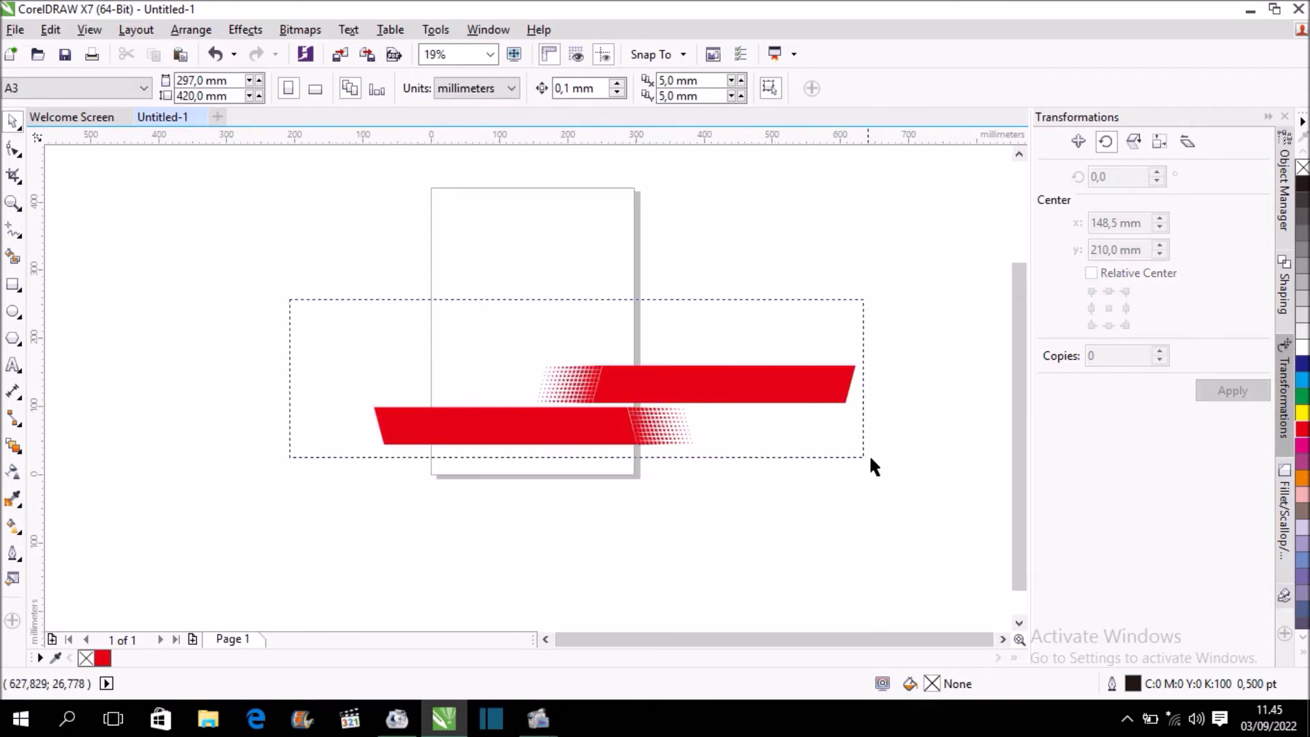
drag(426, 361, 939, 492)
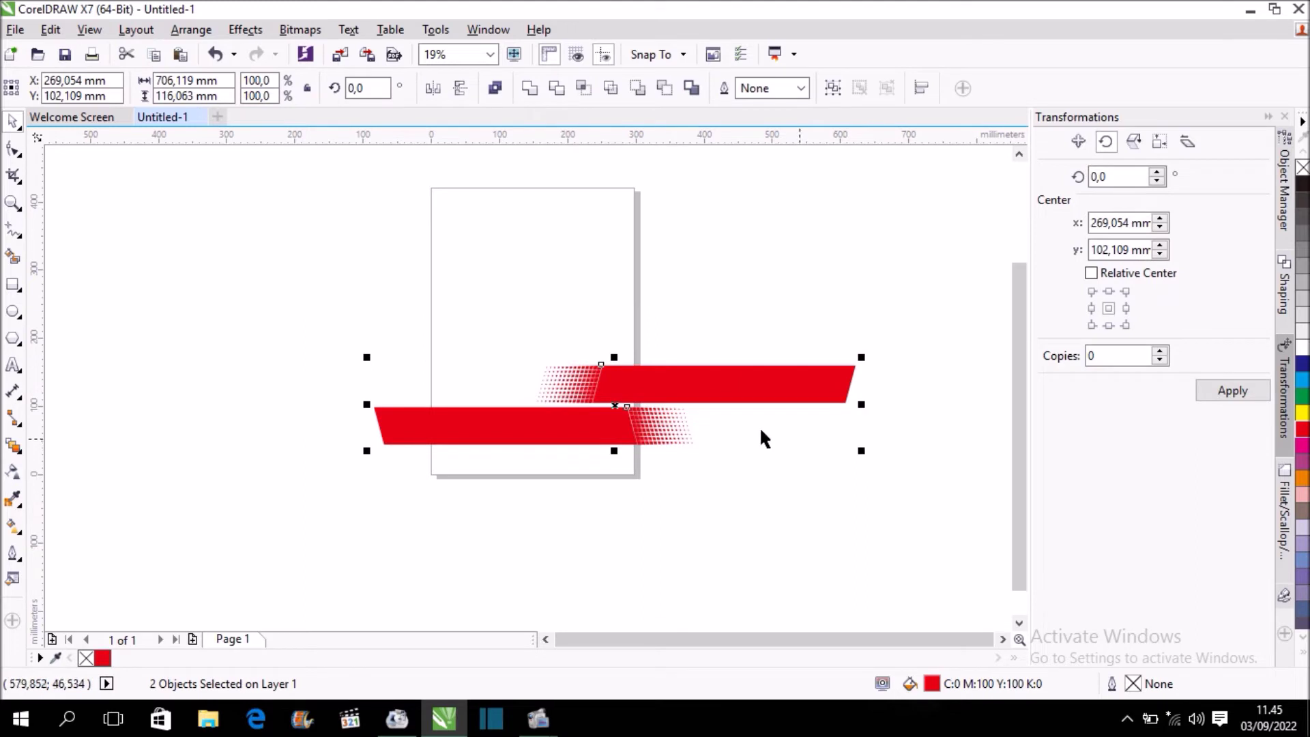
Shrink and reposition the banner pair, then drag a copy of it upward
drag(626, 415, 601, 434)
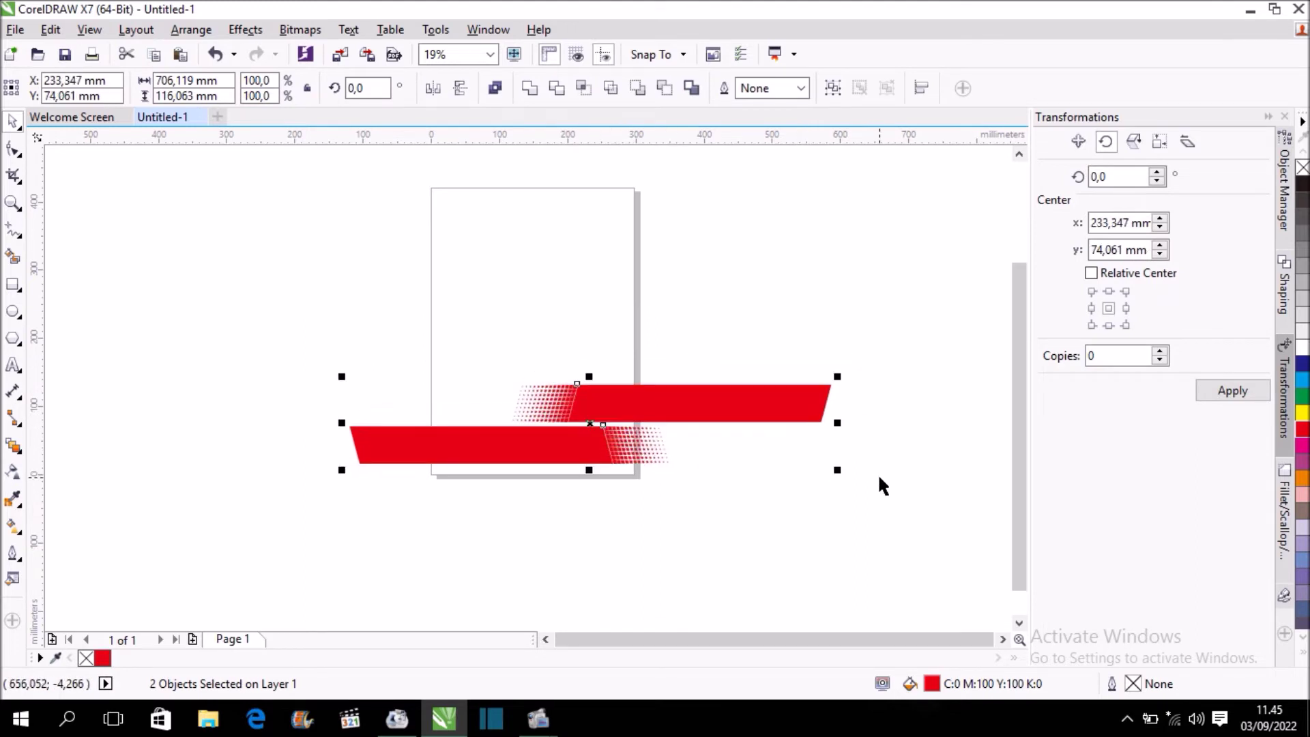
drag(839, 469, 803, 466)
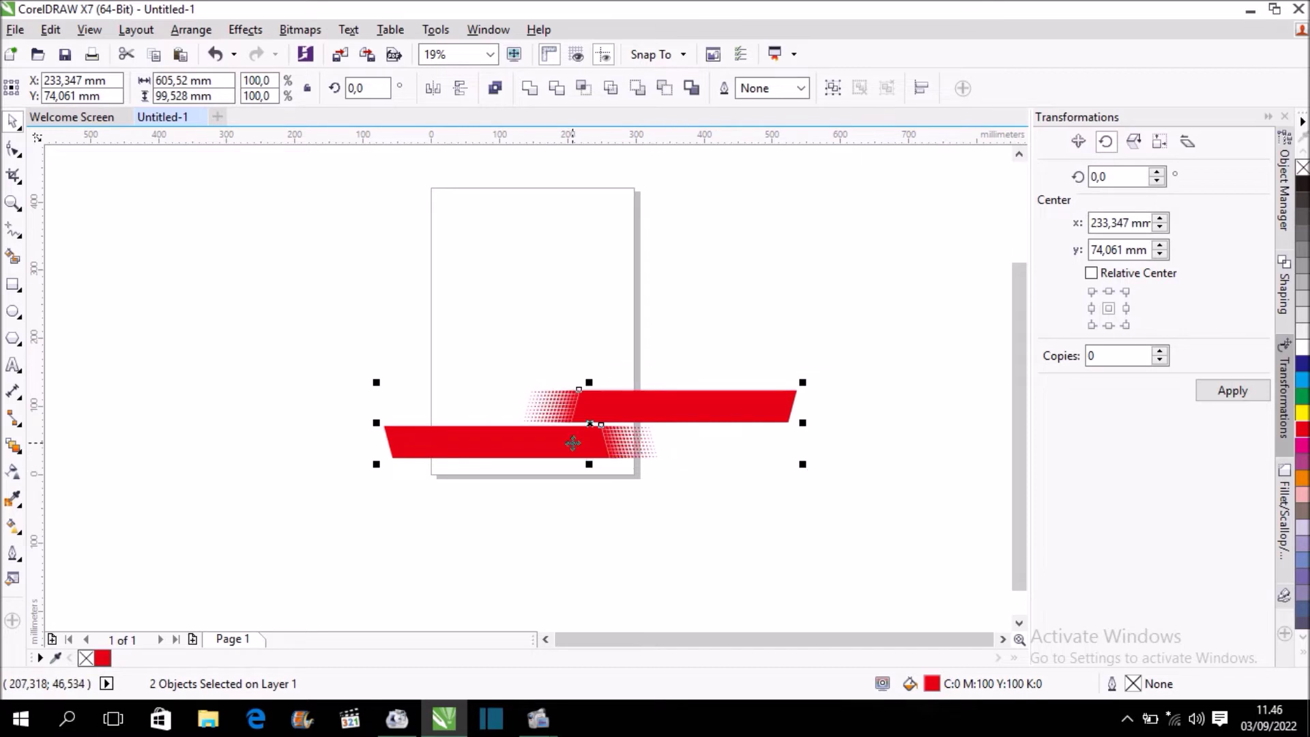
scroll(588, 436, up, 2)
drag(607, 409, 613, 263)
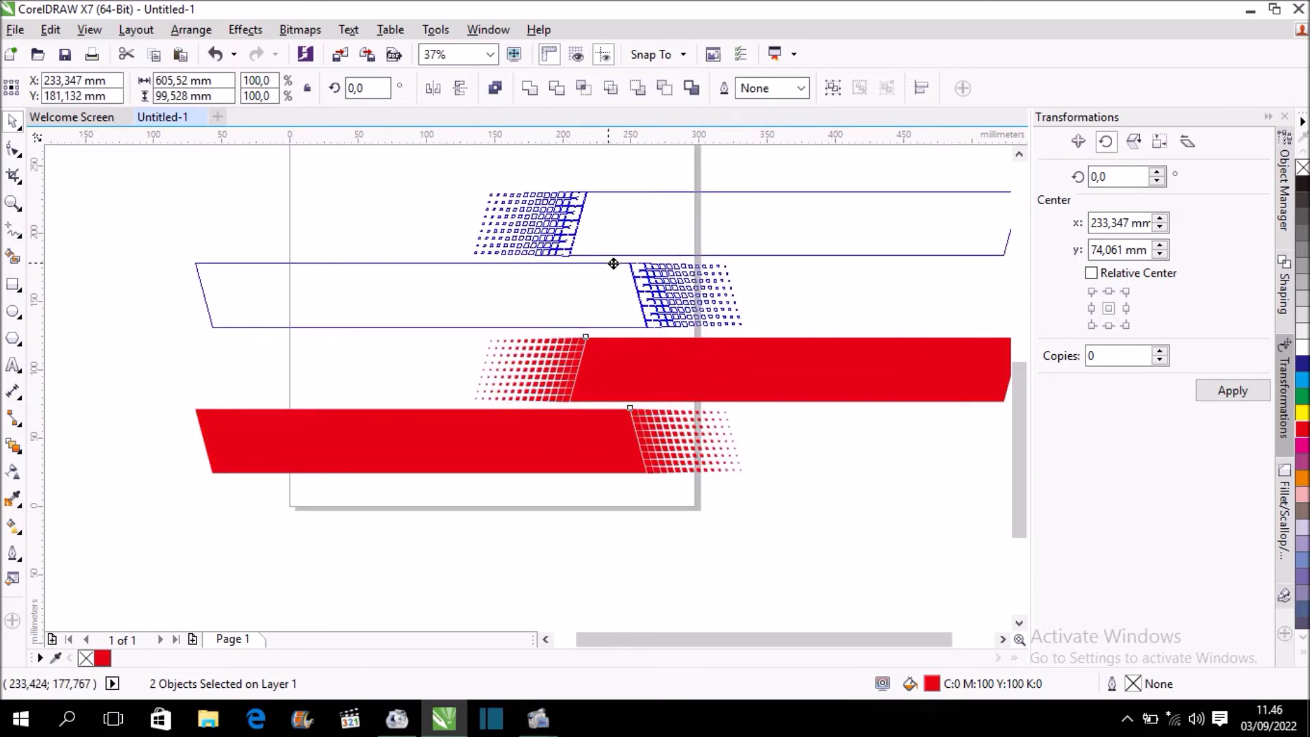
drag(613, 263, 611, 265)
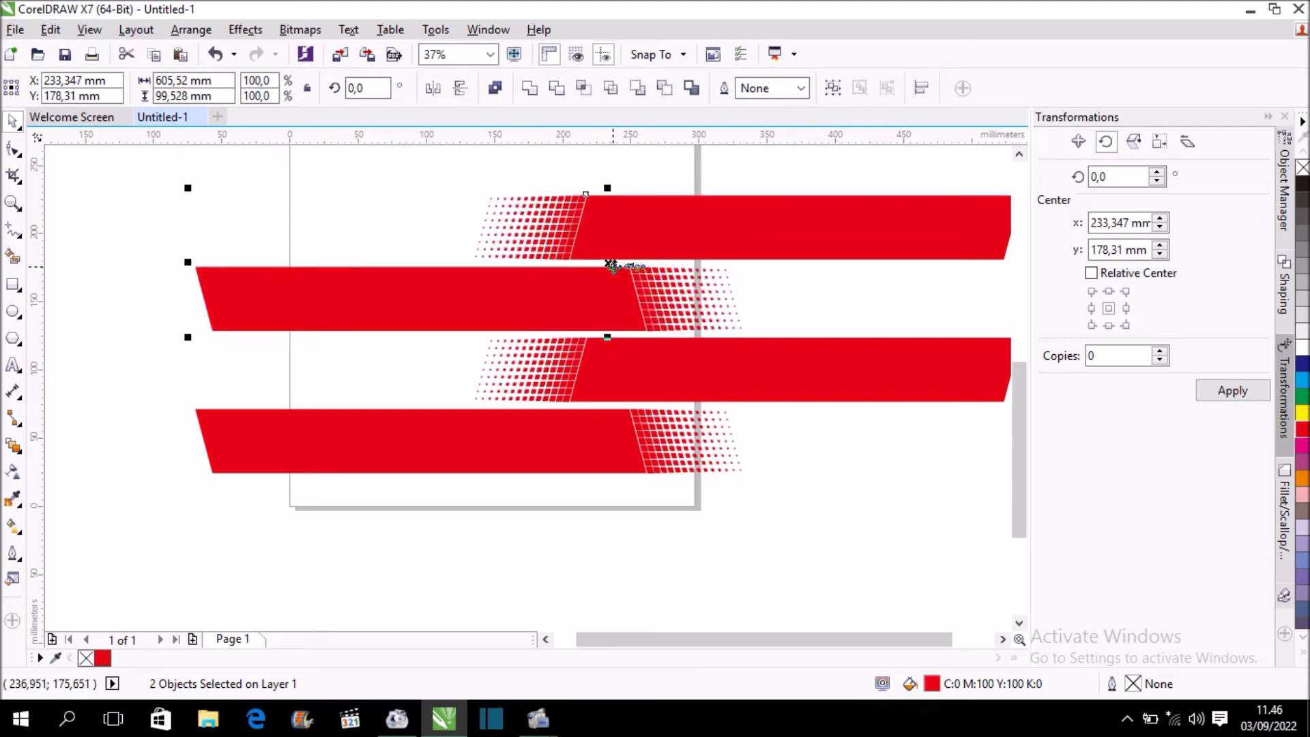
Repeat the upward copy with Ctrl+D into a 14-banner stack and marquee-select all banners
scroll(629, 264, up, 2)
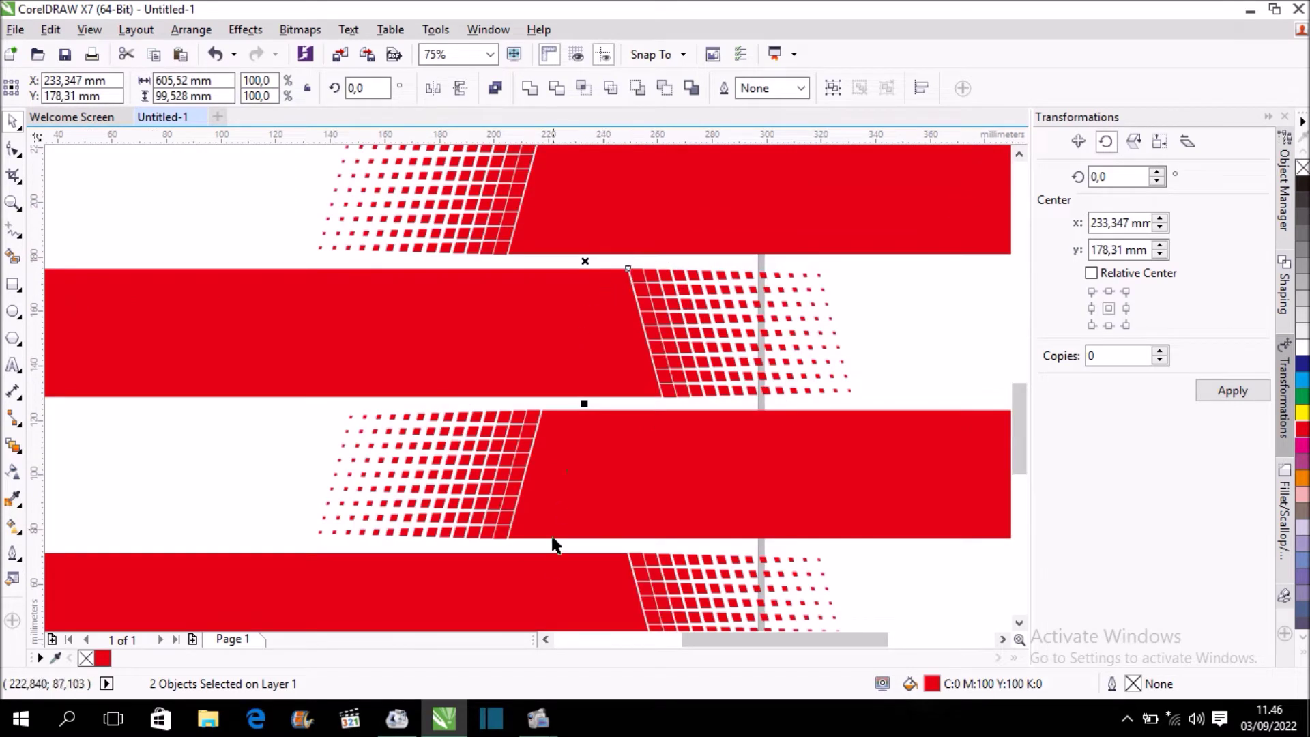
scroll(538, 387, down, 4)
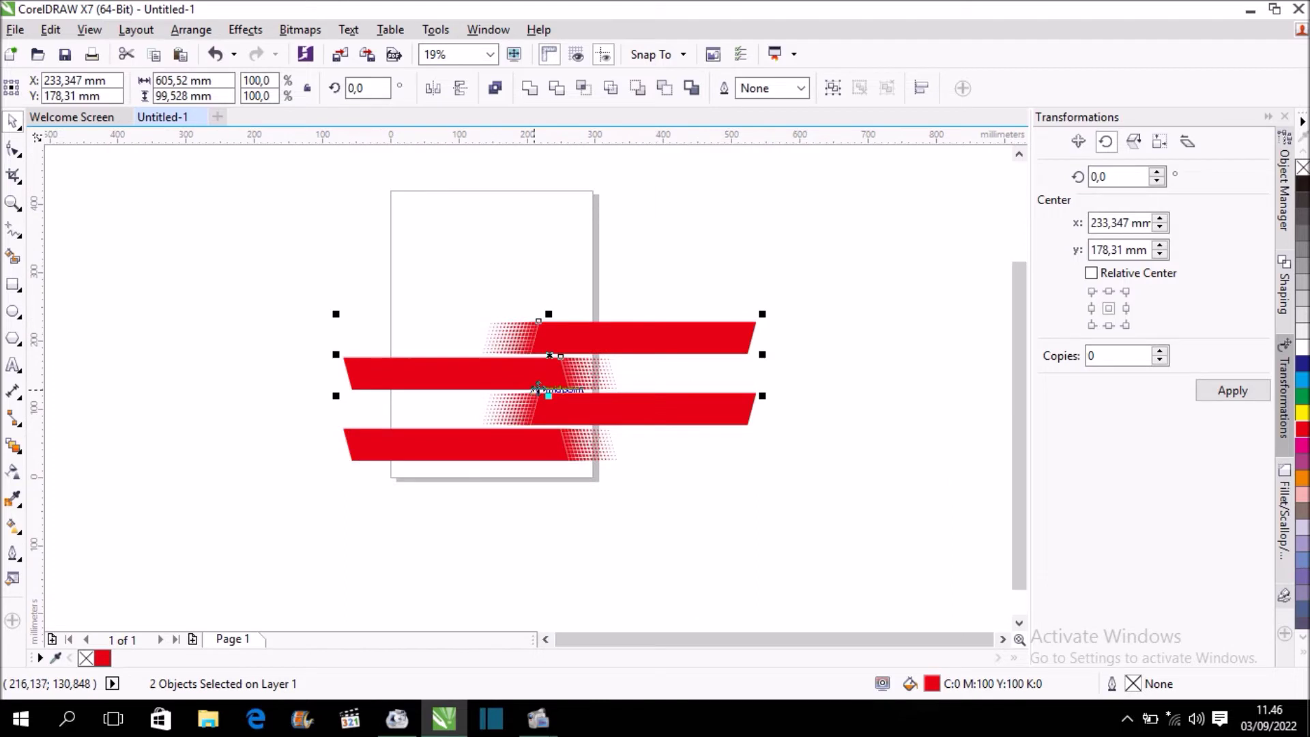
key(ctrl+d)
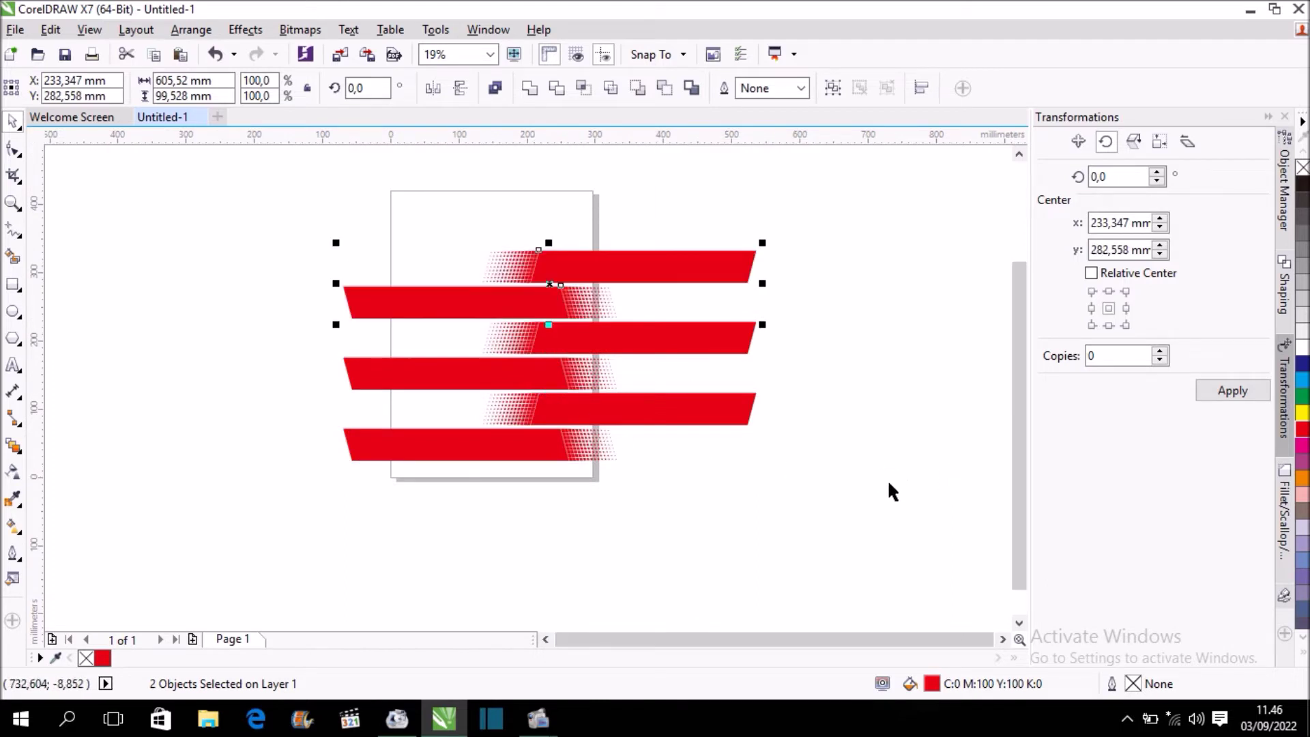
key(ctrl+d)
scroll(782, 485, down, 2)
key(ctrl+d)
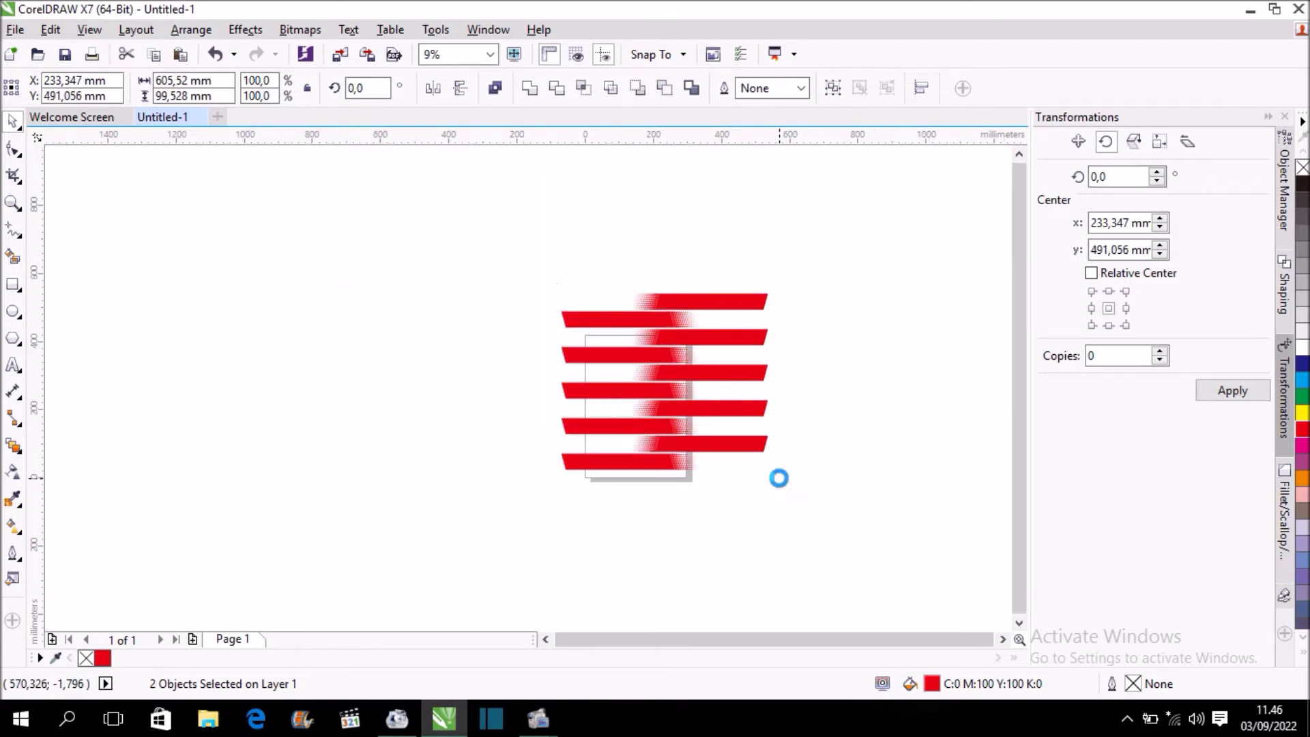
key(ctrl+d)
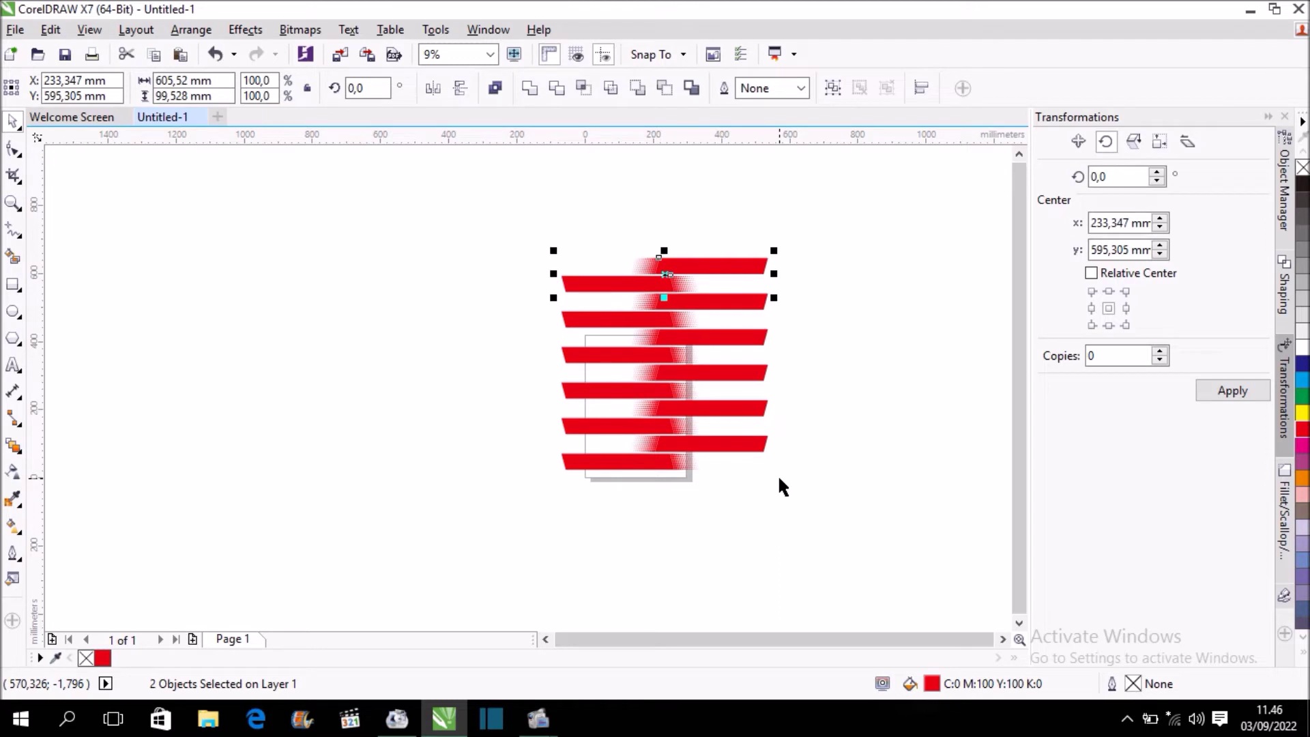
key(ctrl+d)
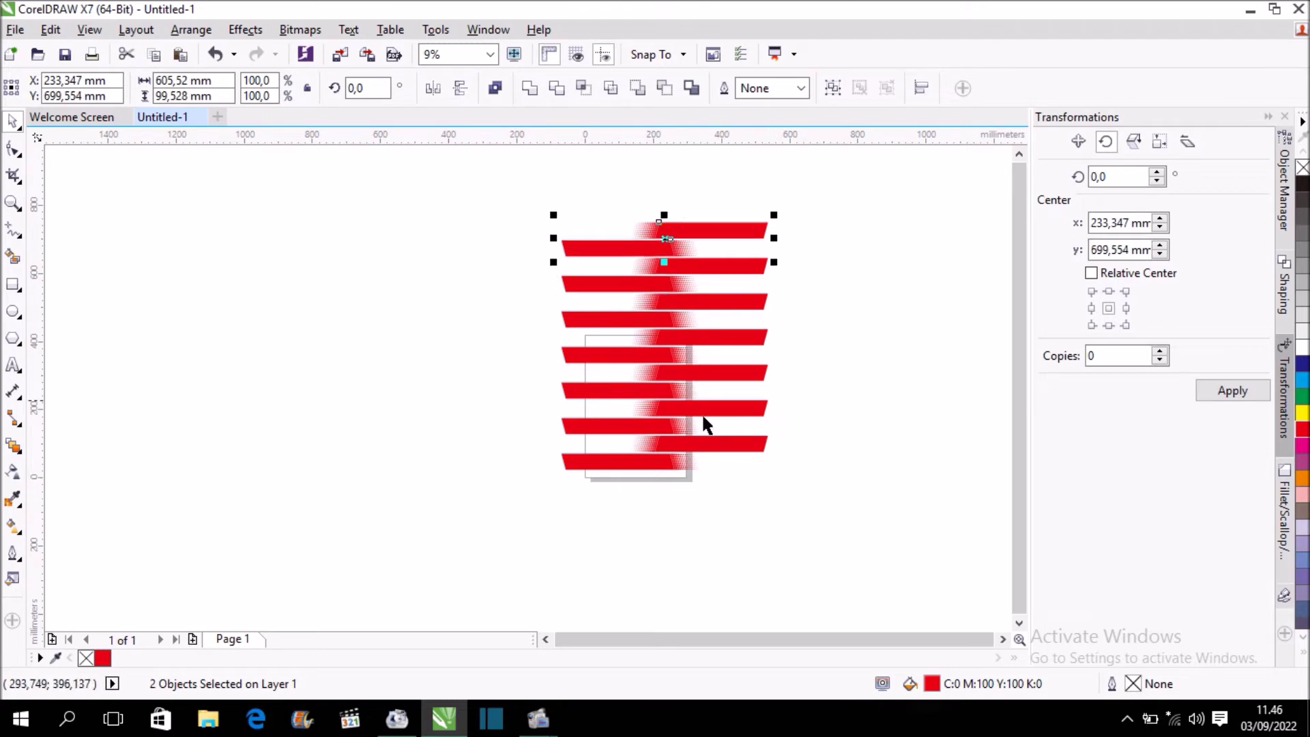
drag(484, 185, 850, 513)
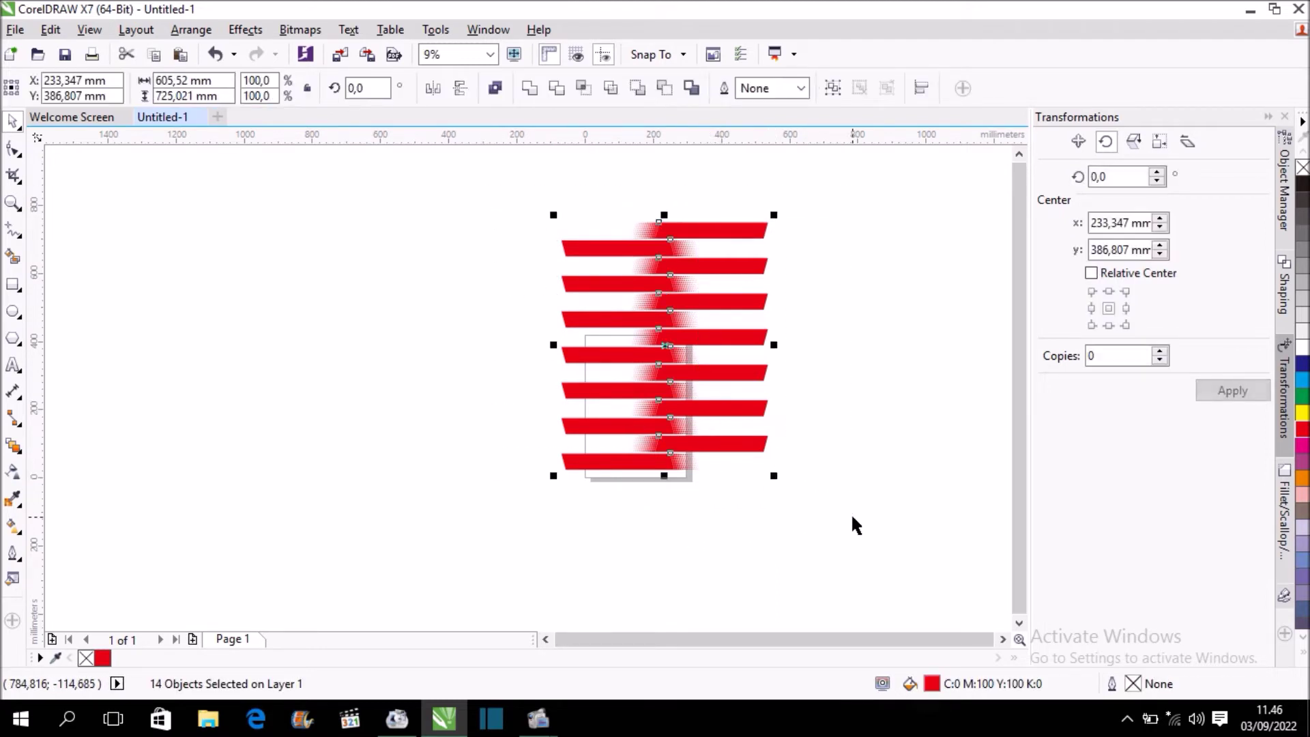
Group the fourteen banners, scale the group to 74% and move it beside the page
key(ctrl+g)
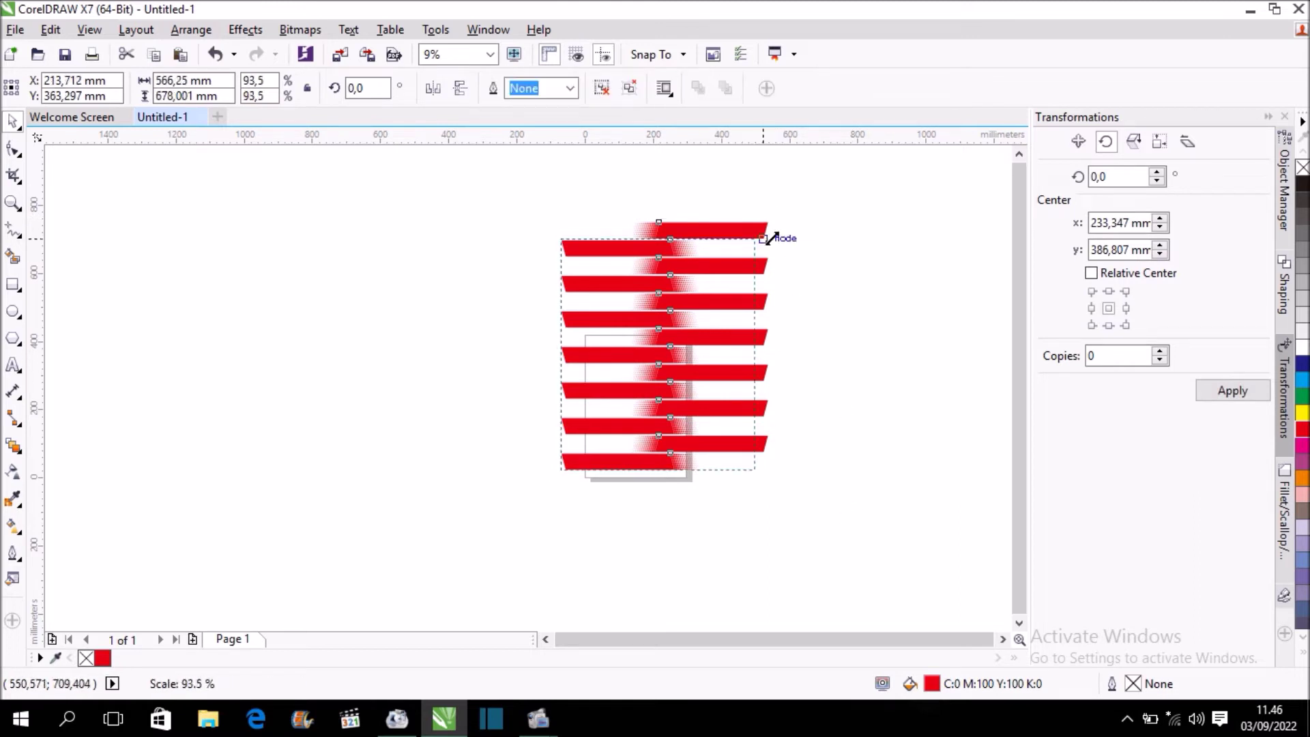
drag(777, 217, 766, 263)
drag(639, 380, 639, 391)
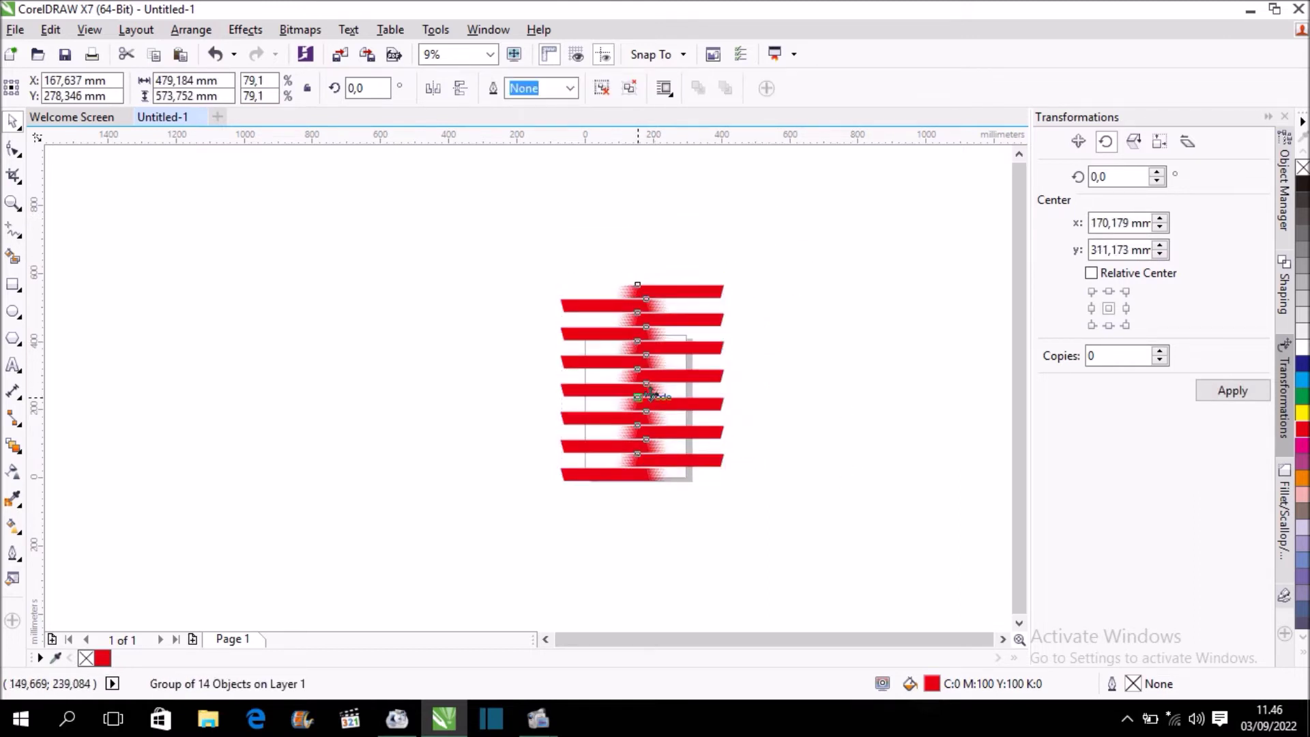
drag(726, 275, 715, 298)
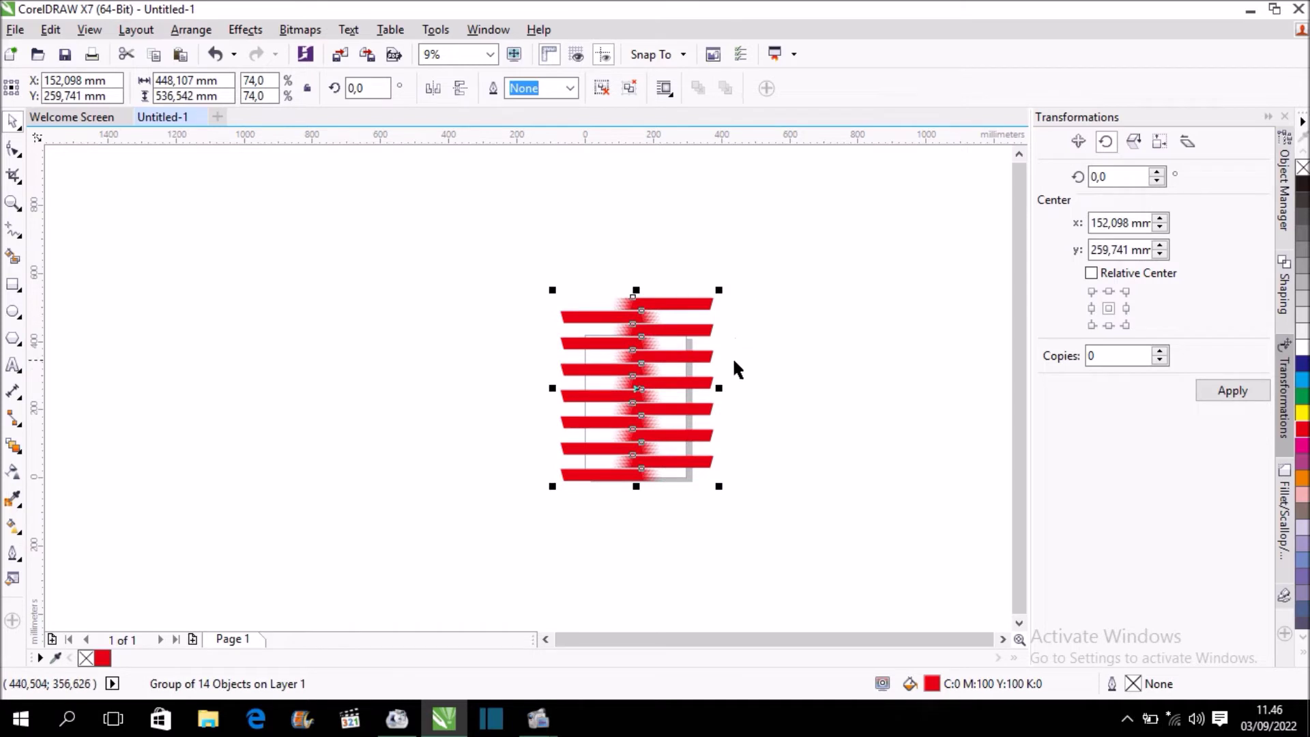
mouse_move(661, 392)
mouse_down()
mouse_move(831, 400)
mouse_move(799, 407)
mouse_up()
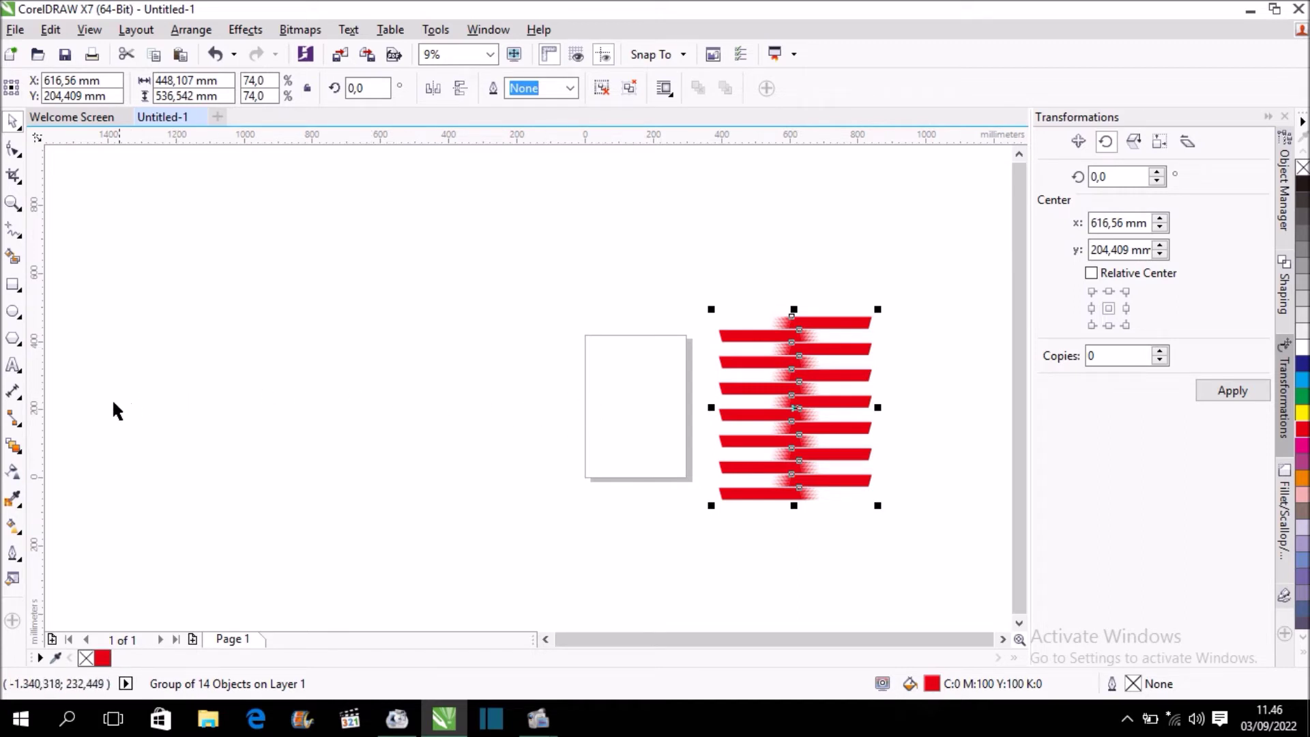
Create a page-sized 297×420 mm rectangle and rotate the stripe group about 27°
double_click(13, 285)
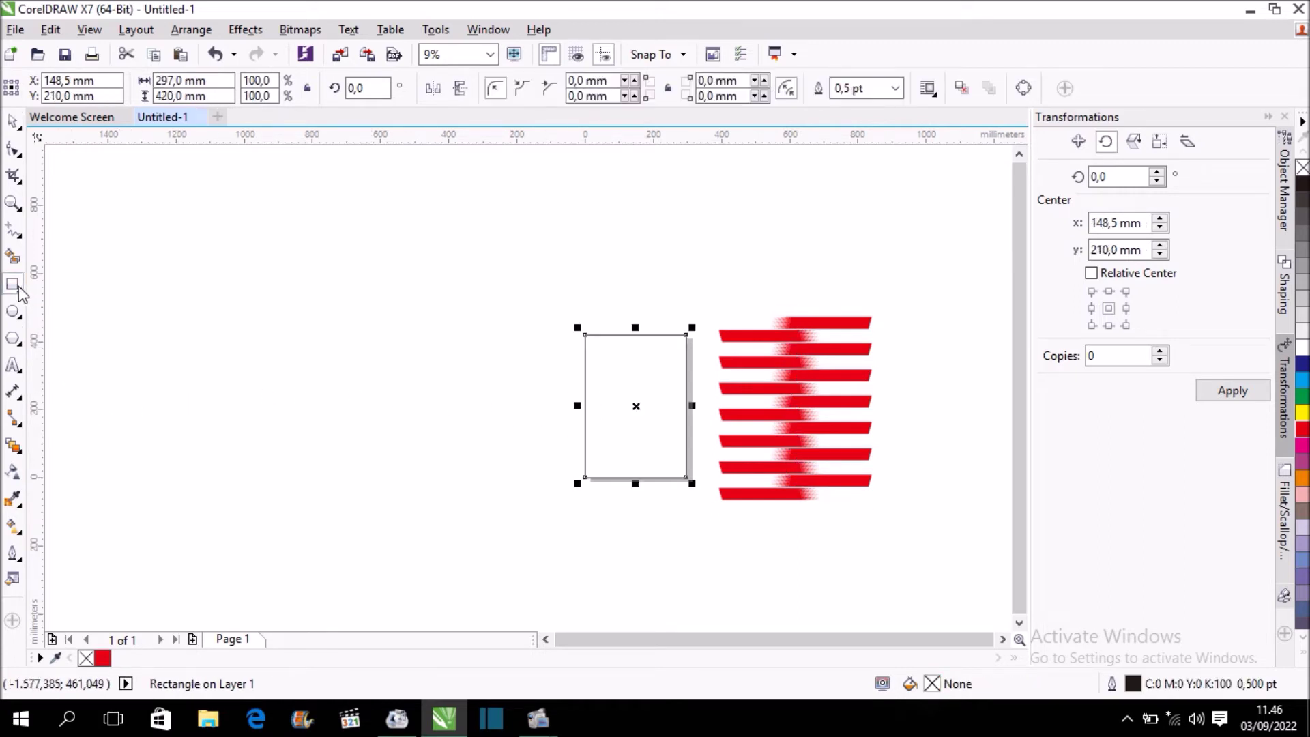
click(13, 121)
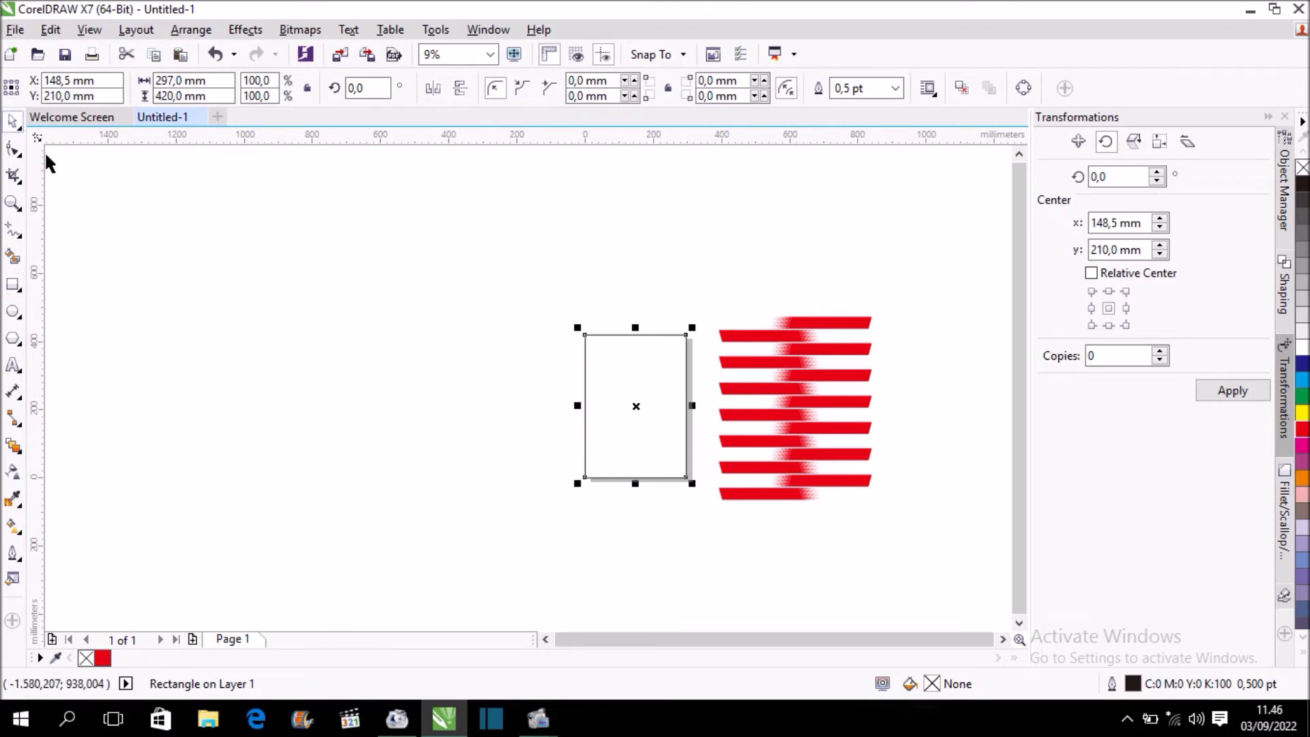
click(792, 413)
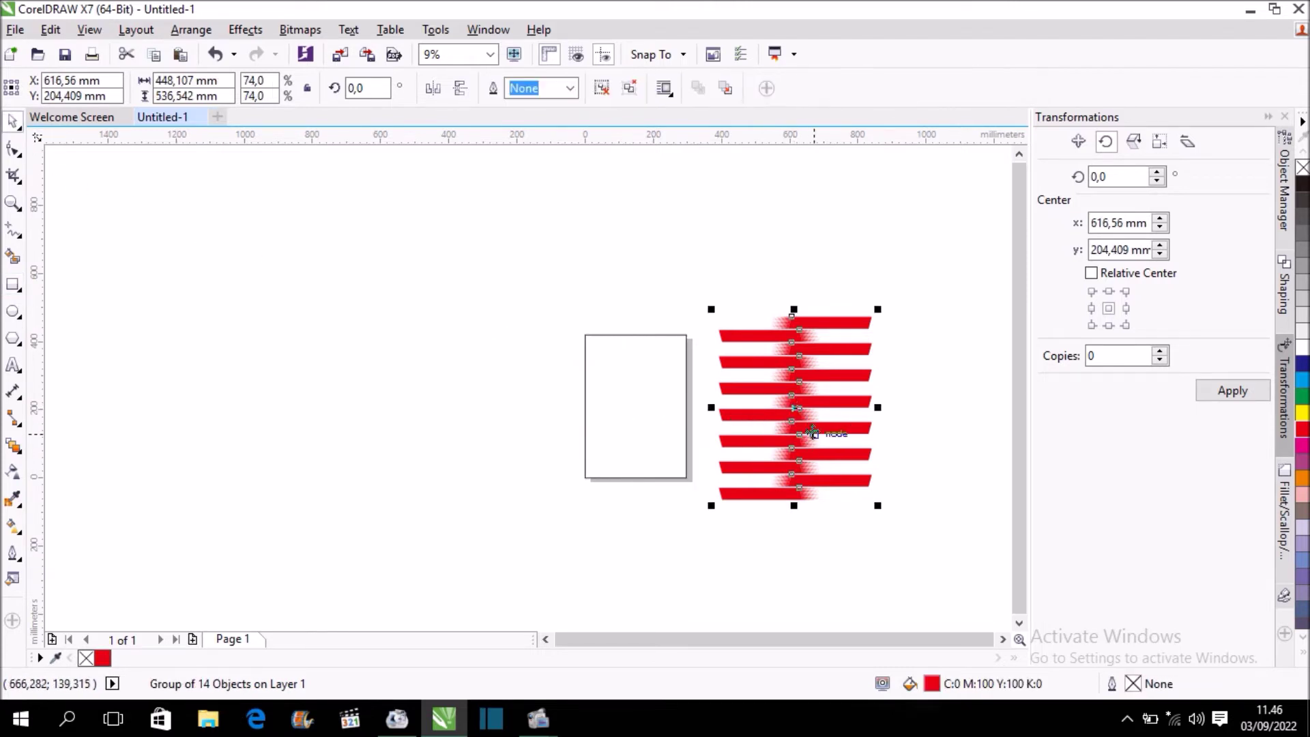
click(836, 404)
drag(880, 309, 820, 300)
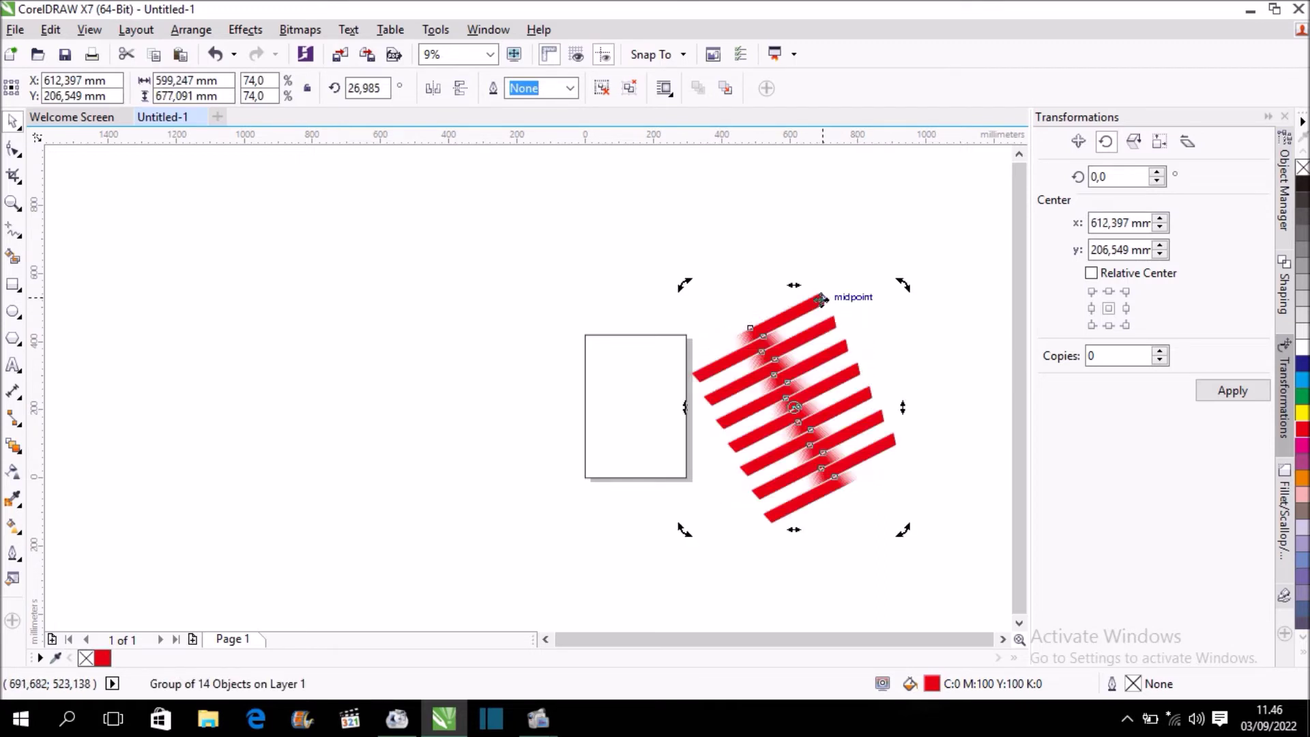
PowerClip the tilted stripe group inside the page rectangle and open the contents for editing
right_click(854, 428)
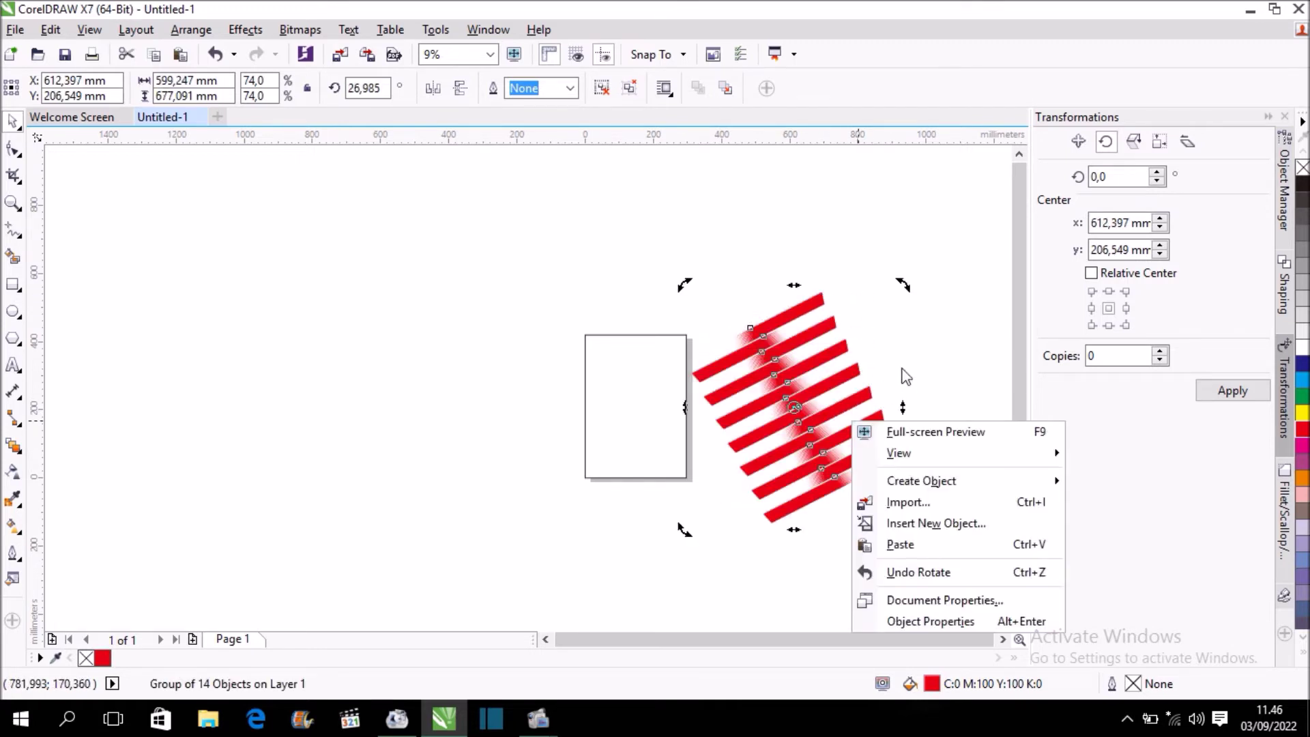
key(Escape)
scroll(750, 399, up, 2)
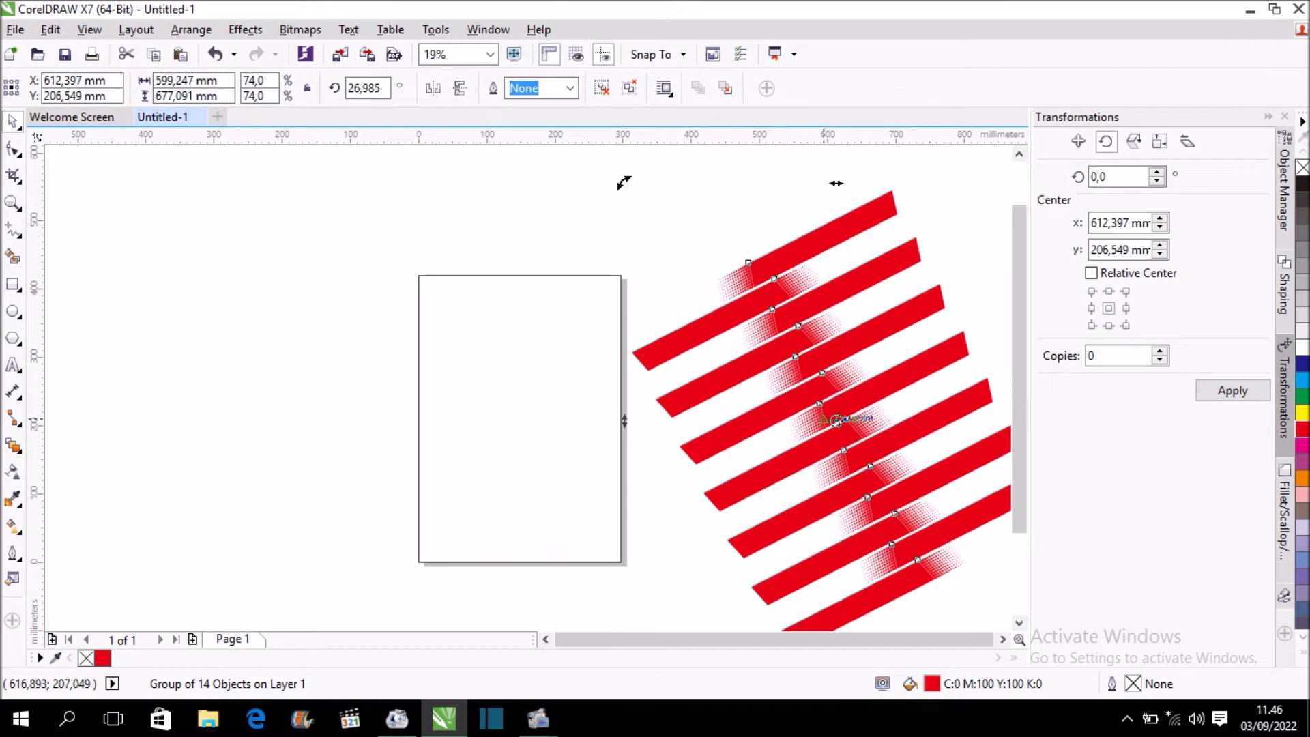
right_click(837, 421)
click(914, 230)
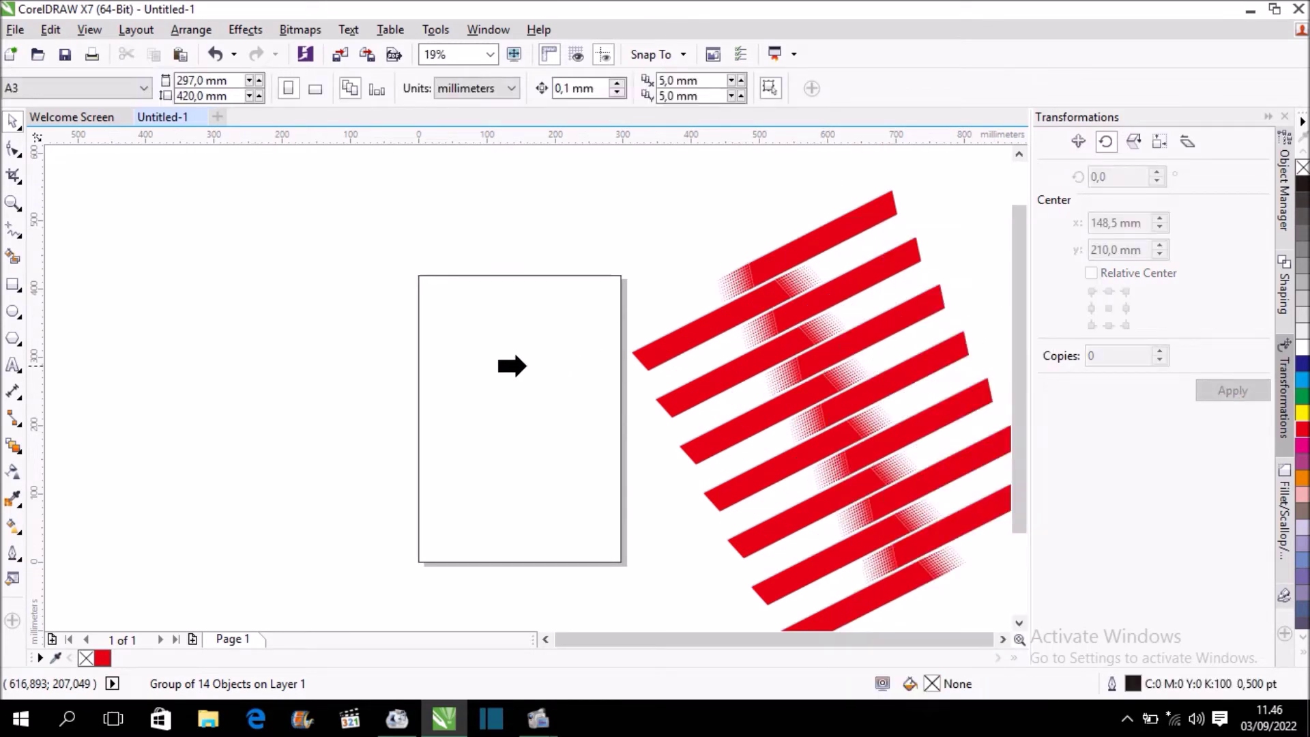
click(511, 366)
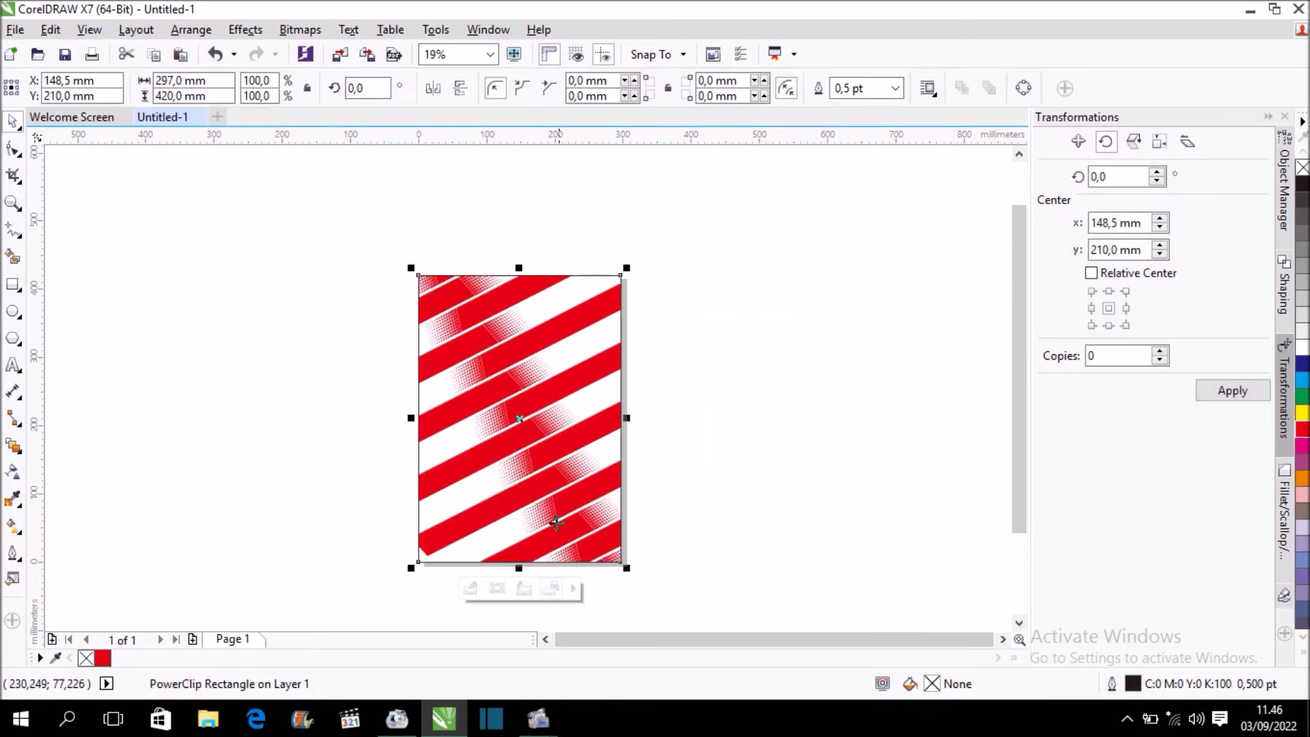
click(470, 589)
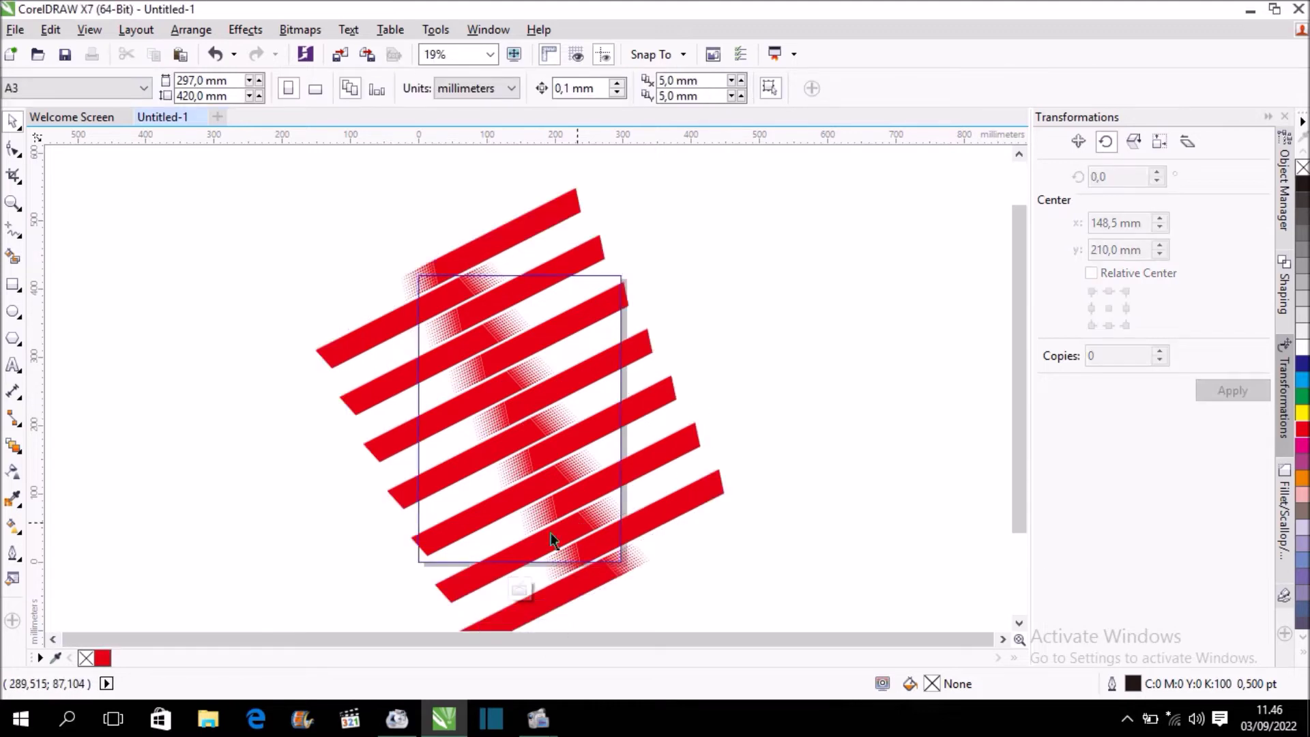
scroll(542, 518, down, 2)
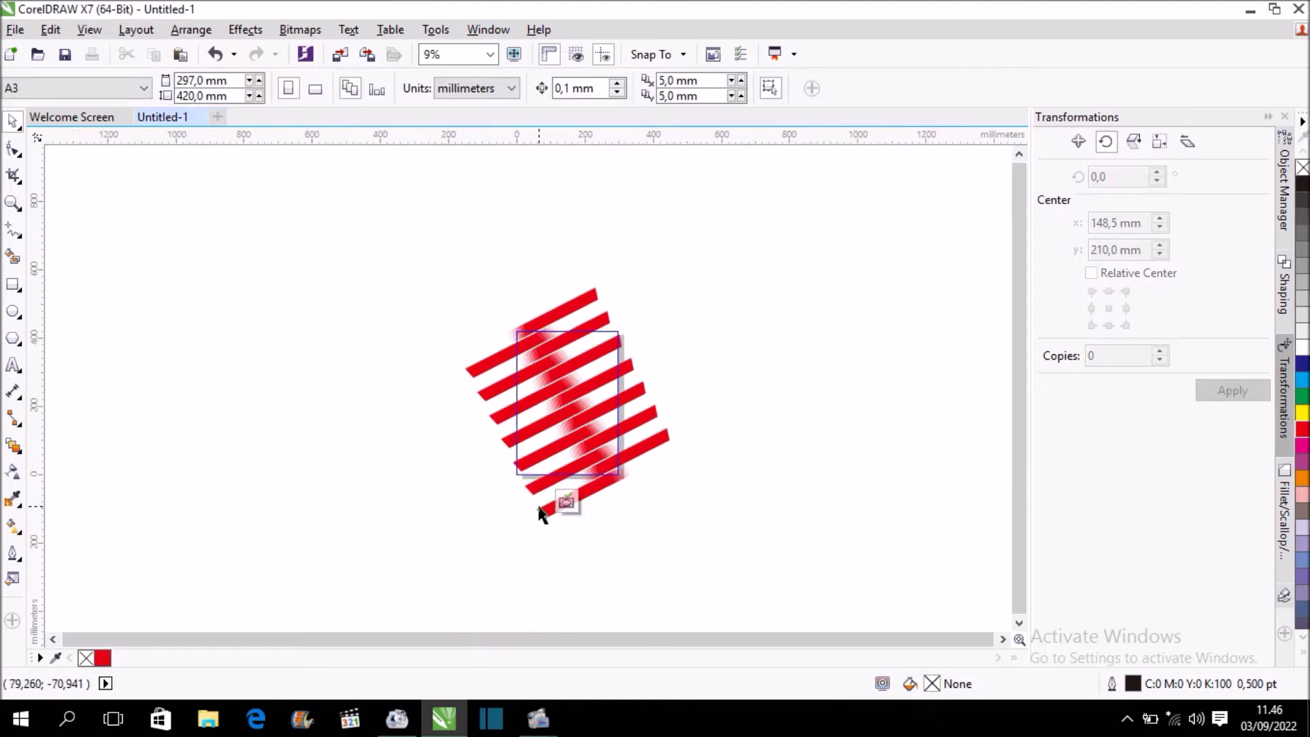
Scale and move the stripes to cover the whole A3 rectangle, then stop editing and fit the page
click(656, 423)
drag(679, 281, 684, 275)
drag(628, 367, 625, 367)
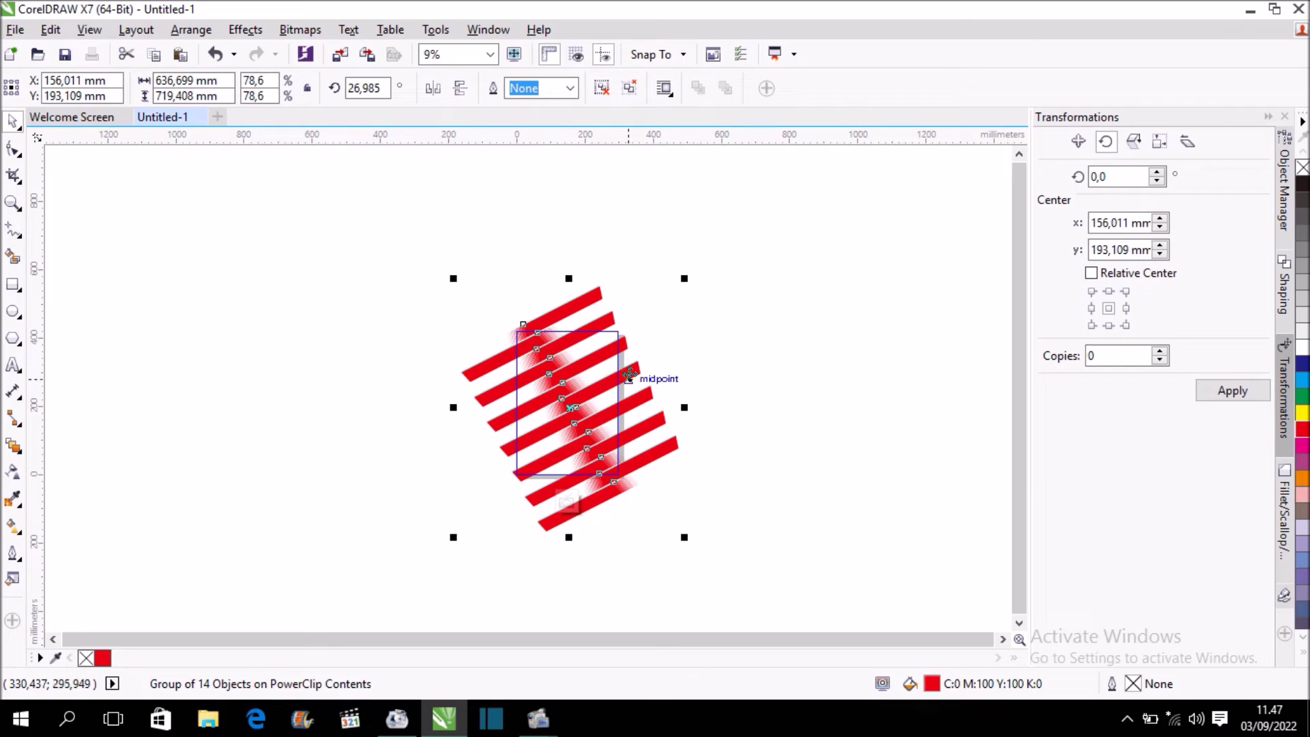
drag(453, 278, 442, 263)
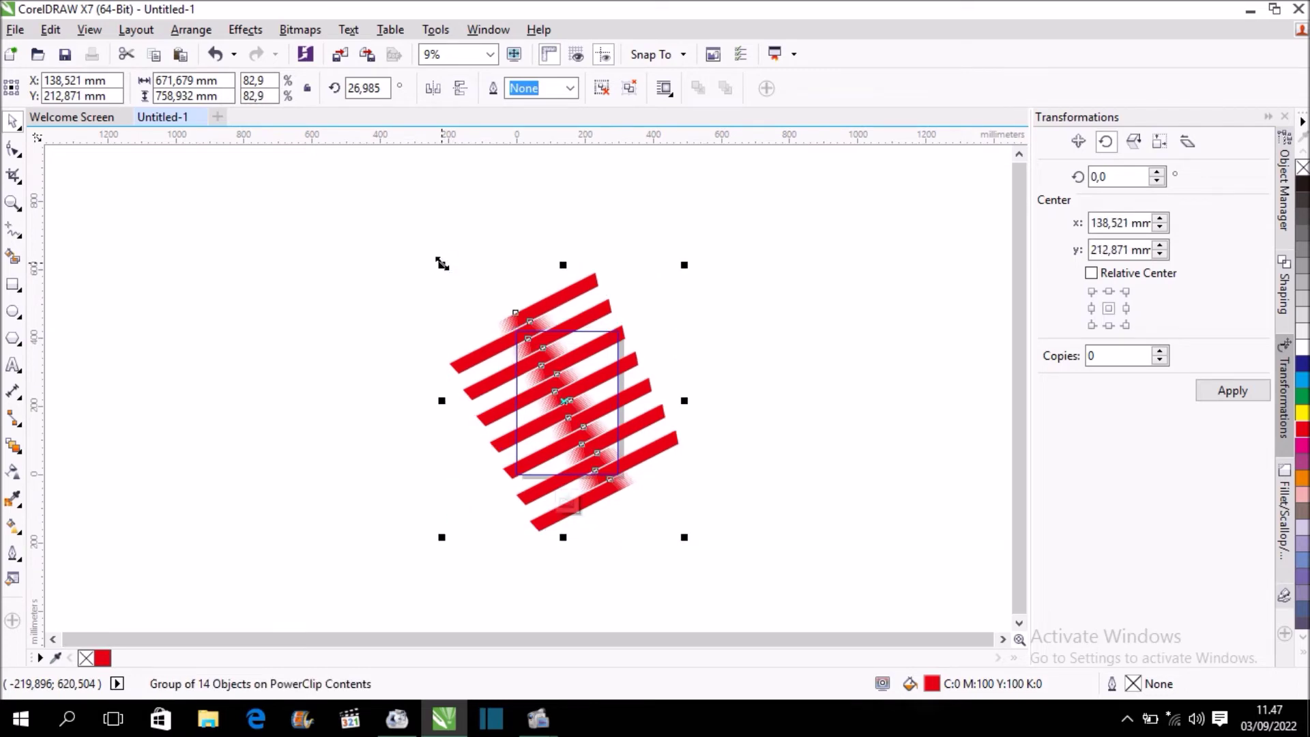
scroll(607, 465, up, 2)
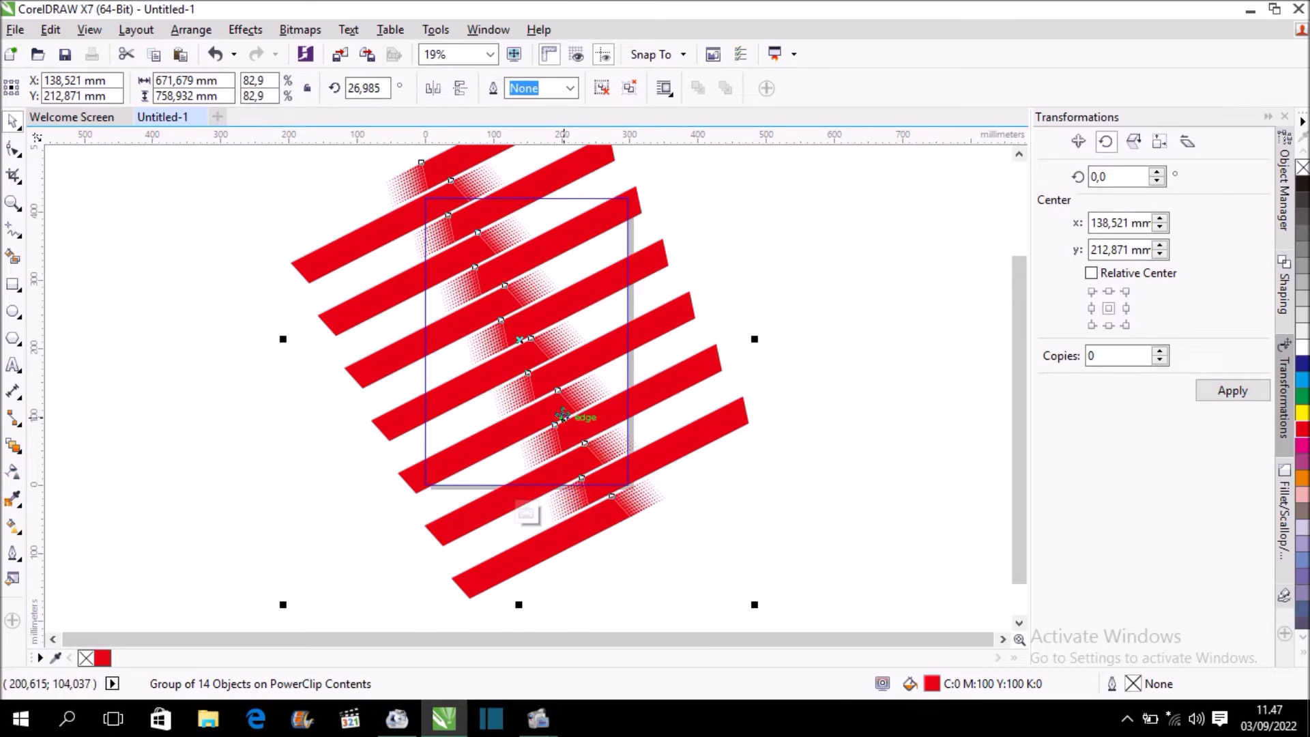
click(526, 513)
click(742, 304)
key(shift+F4)
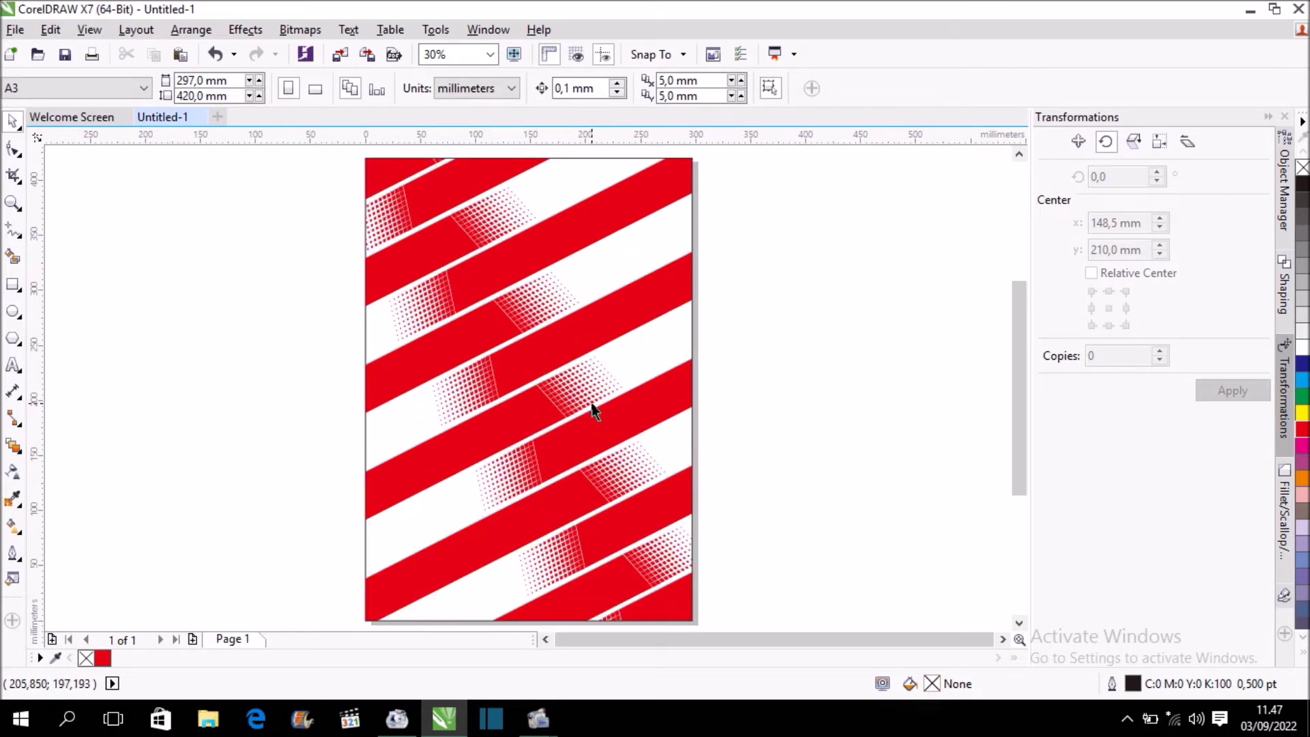
Fill the striped rectangle's background with uniform navy C100 M91 Y31 K0
click(621, 311)
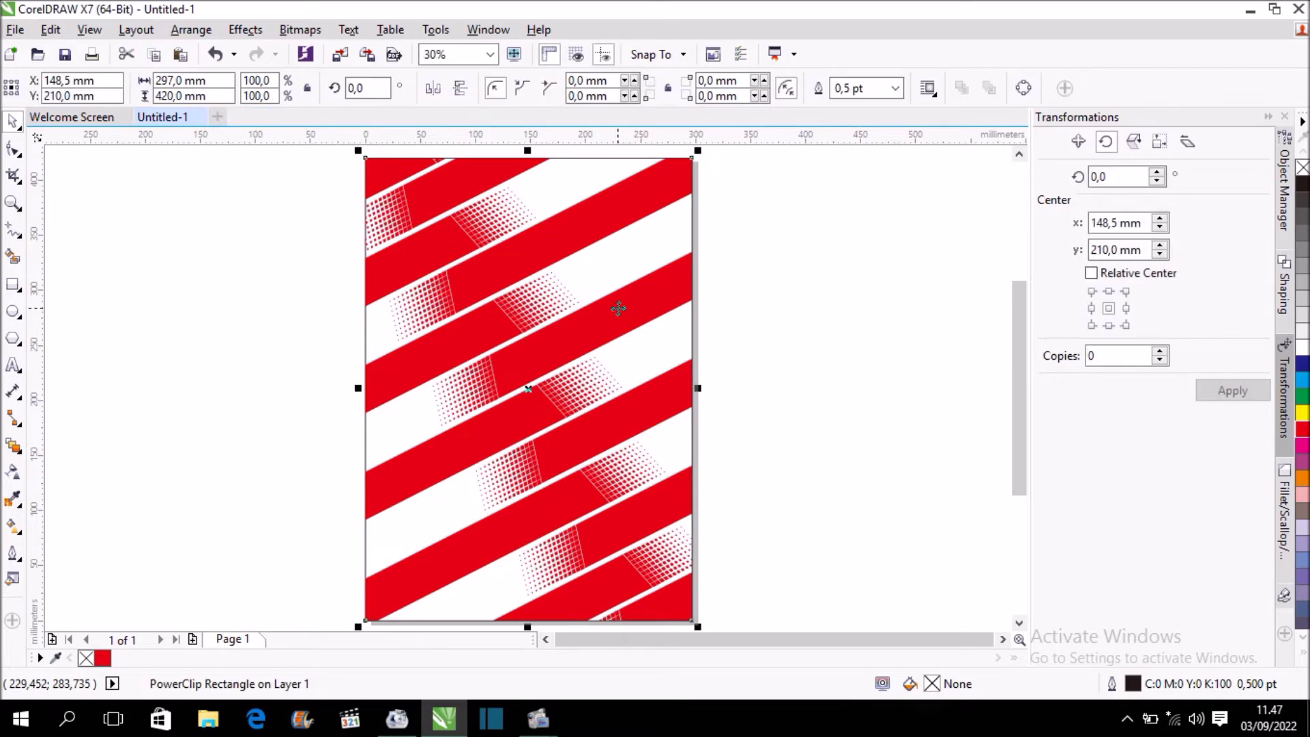
click(1302, 364)
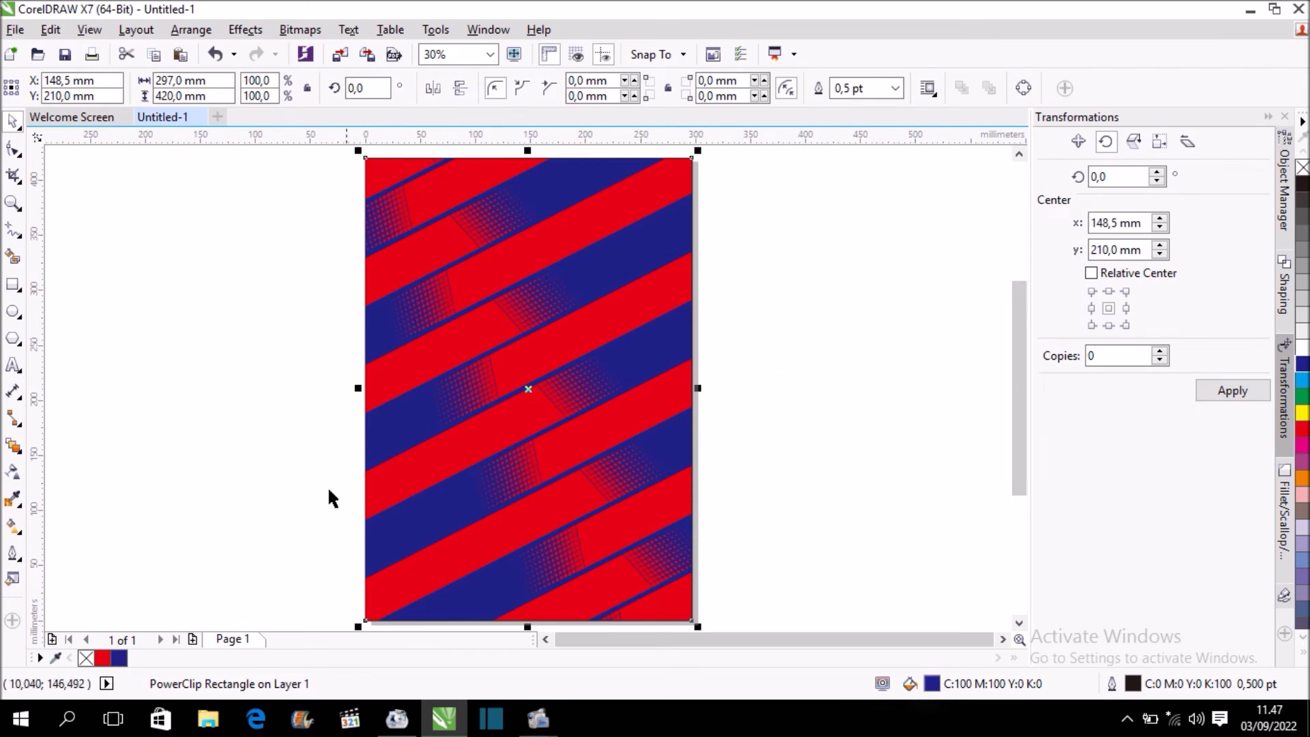
key(F11)
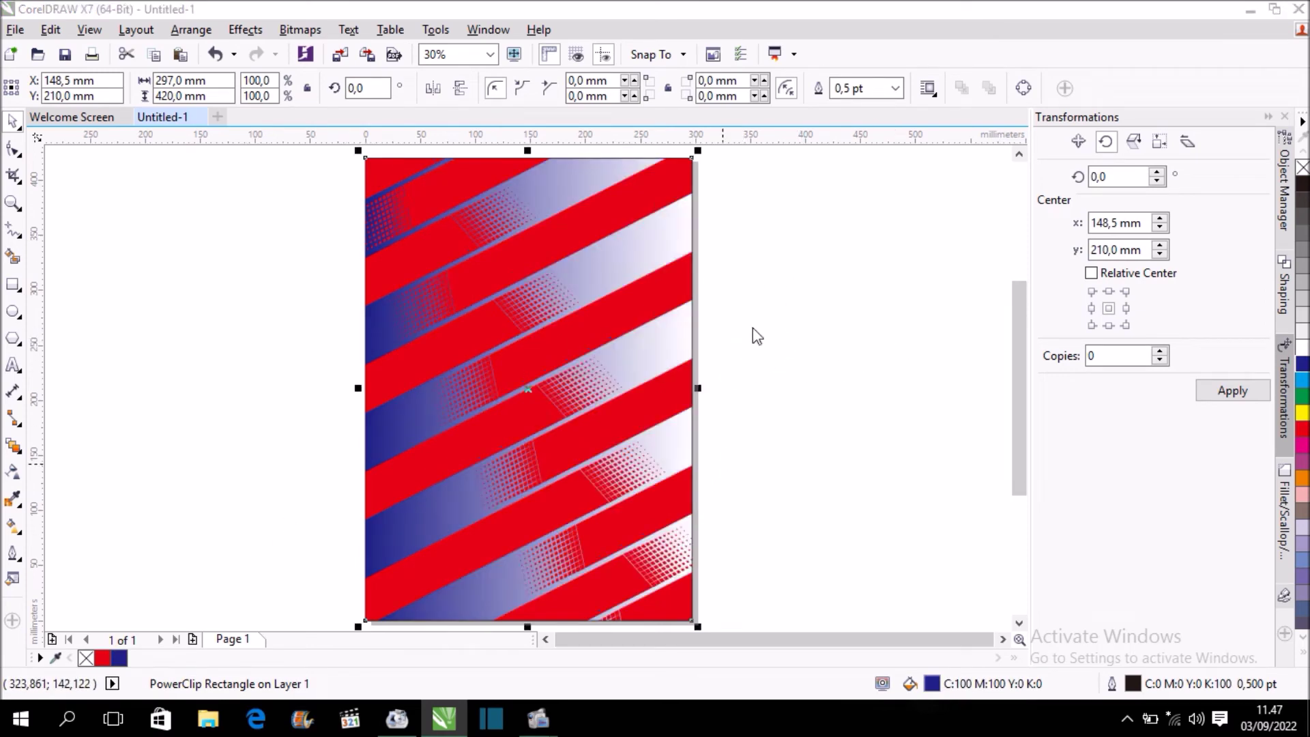
click(692, 200)
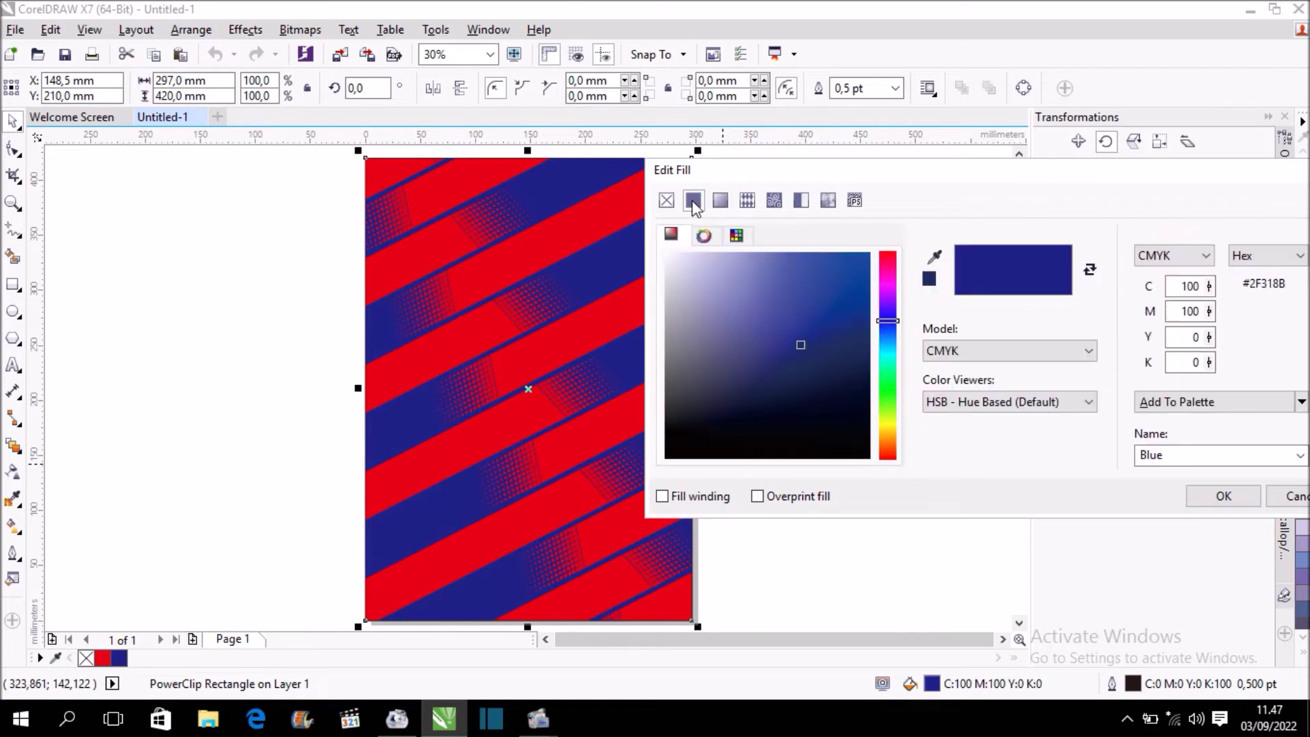
mouse_move(840, 319)
mouse_down()
mouse_move(856, 305)
mouse_move(864, 334)
mouse_move(889, 332)
mouse_move(863, 343)
mouse_up()
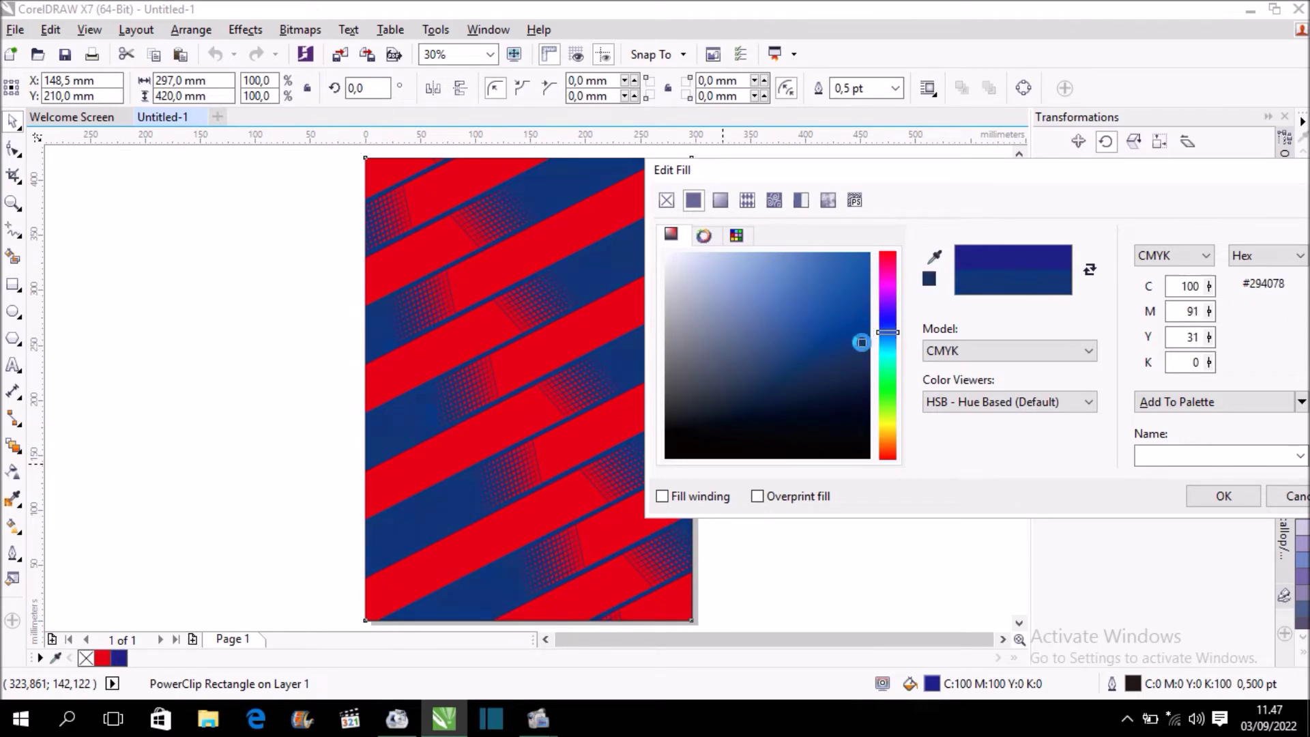
click(1223, 497)
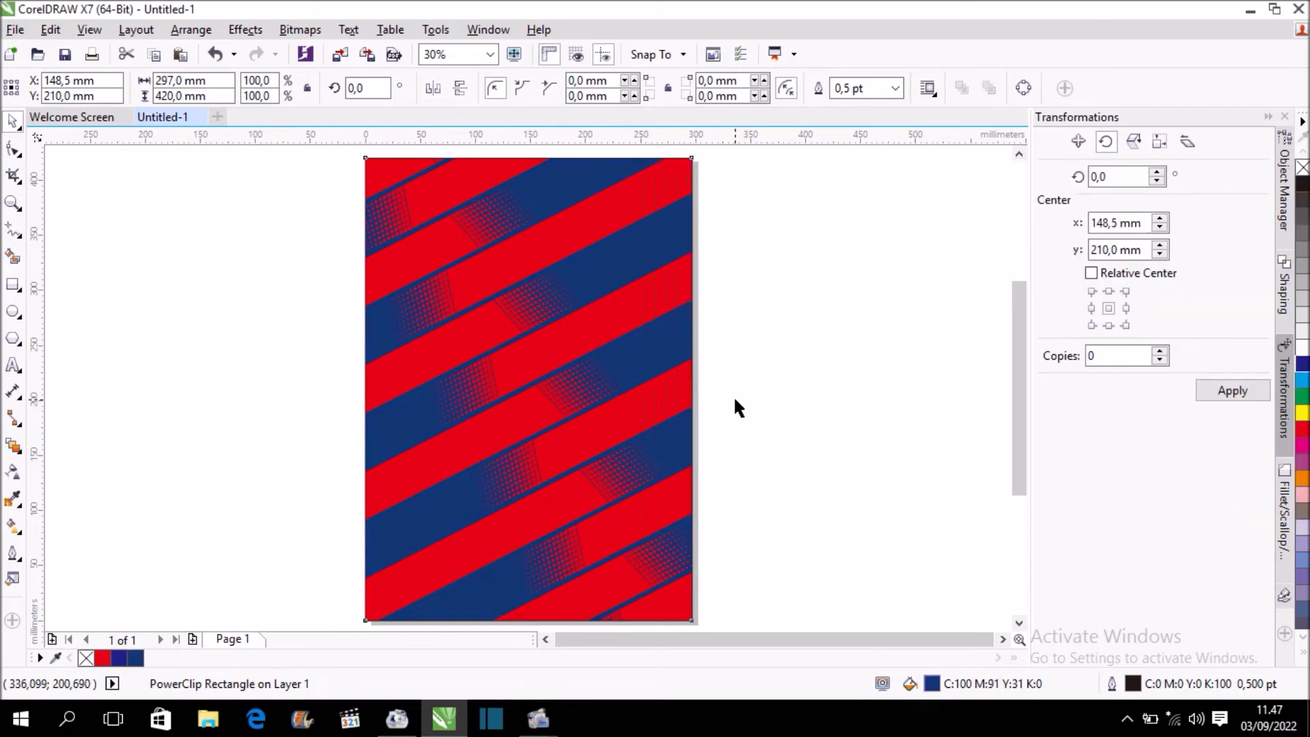
click(787, 400)
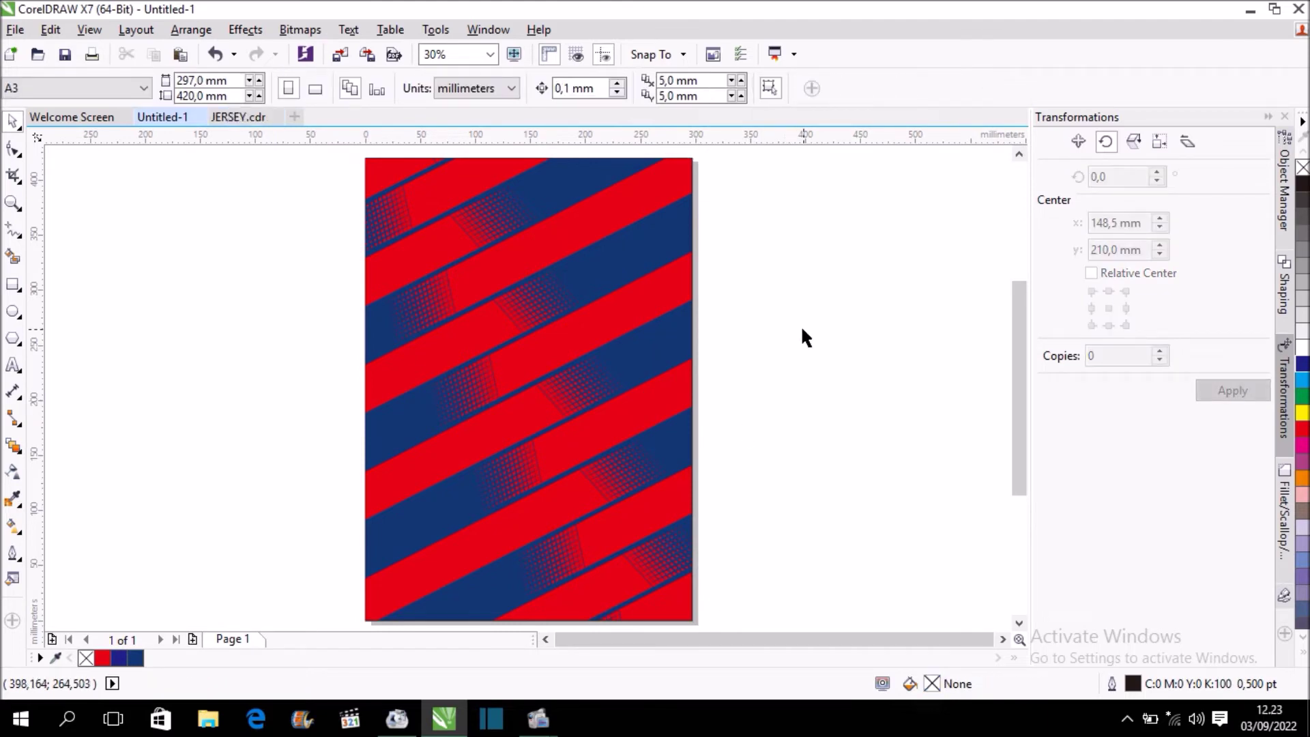
click(229, 120)
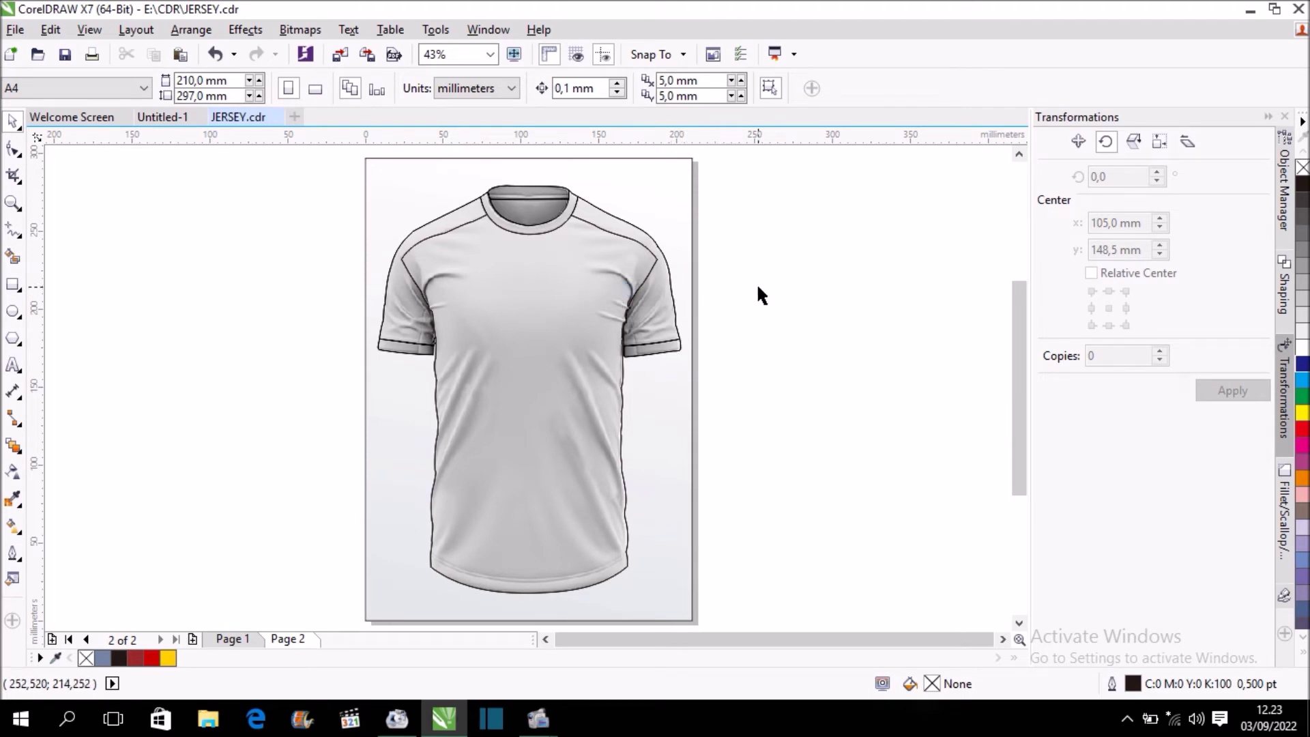
click(151, 117)
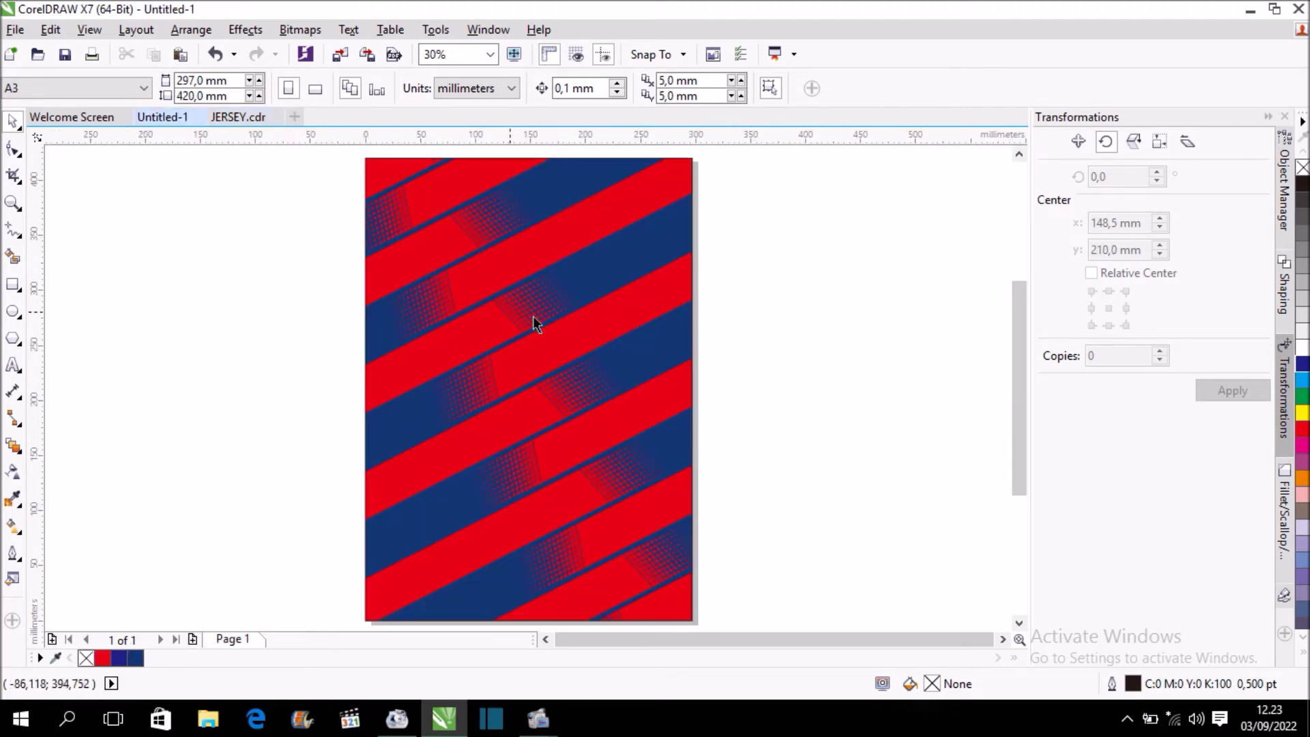
scroll(537, 317, down, 2)
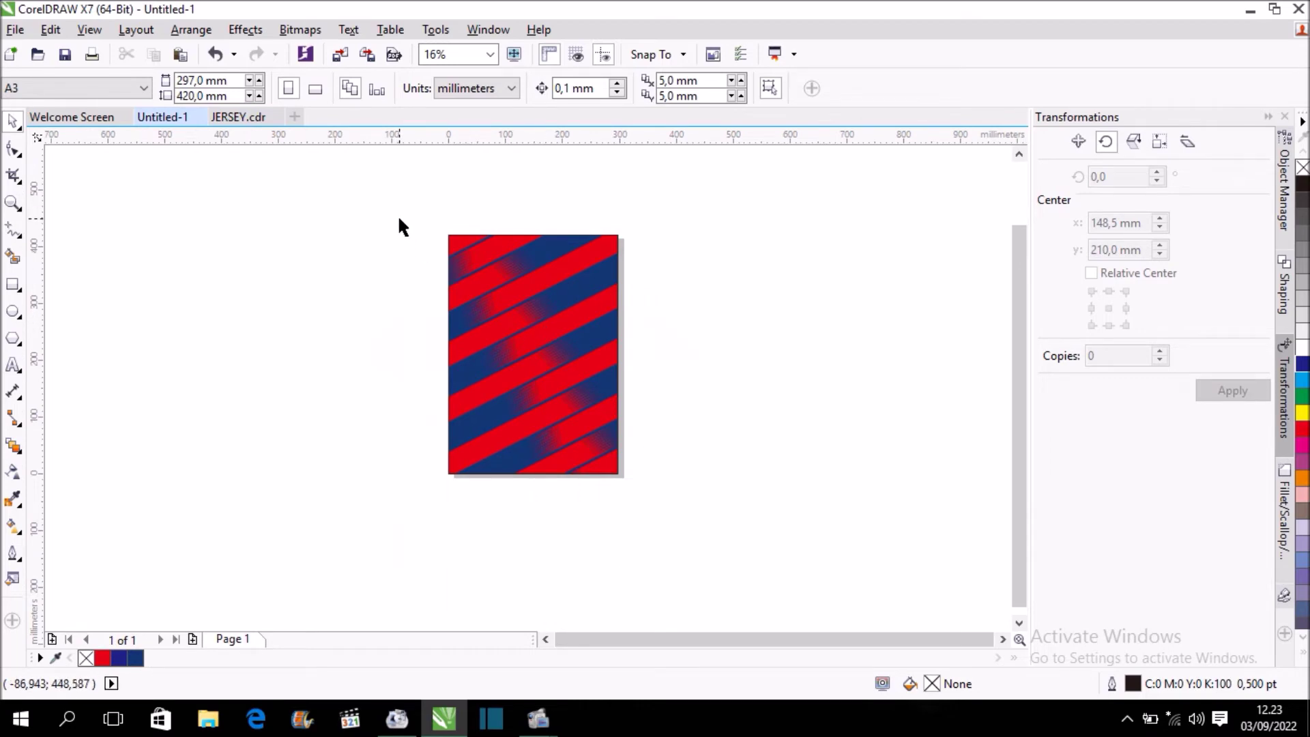
Convert the striped rectangle to a 150 dpi CMYK bitmap and copy it
drag(401, 212, 676, 492)
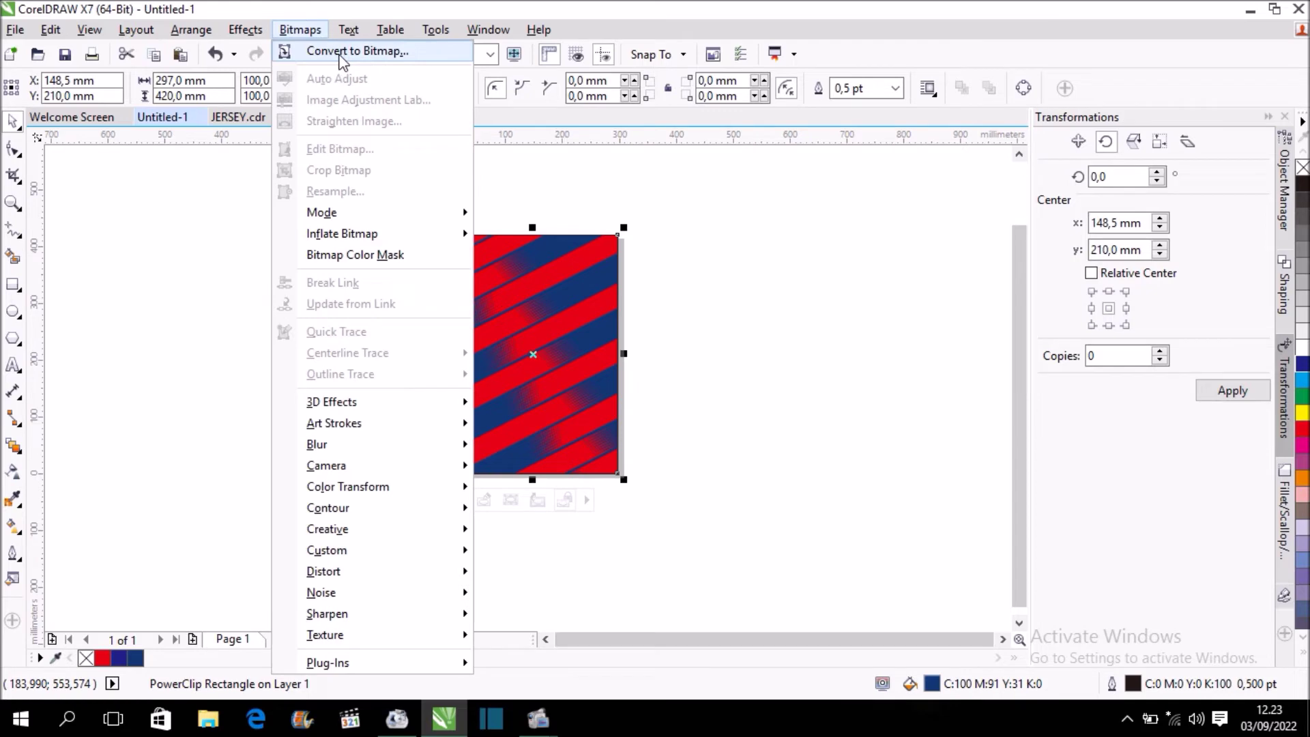
click(341, 60)
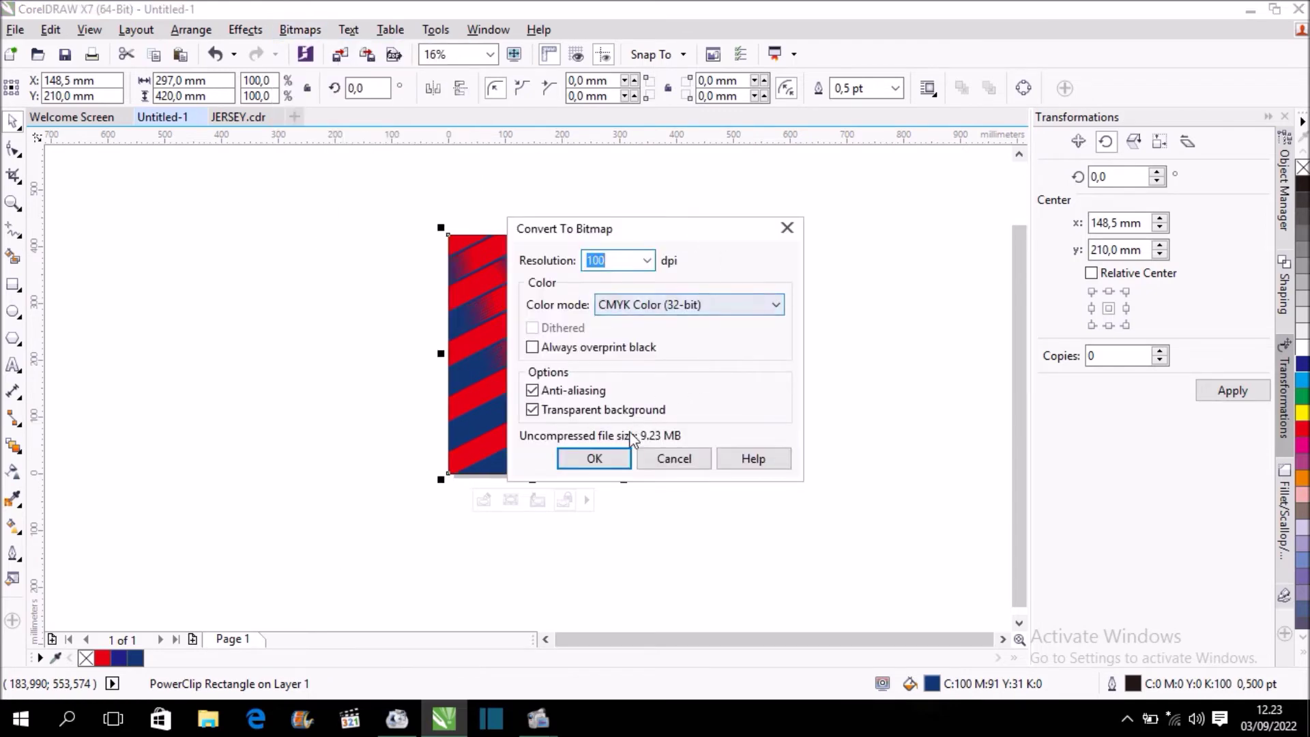
click(646, 260)
click(604, 307)
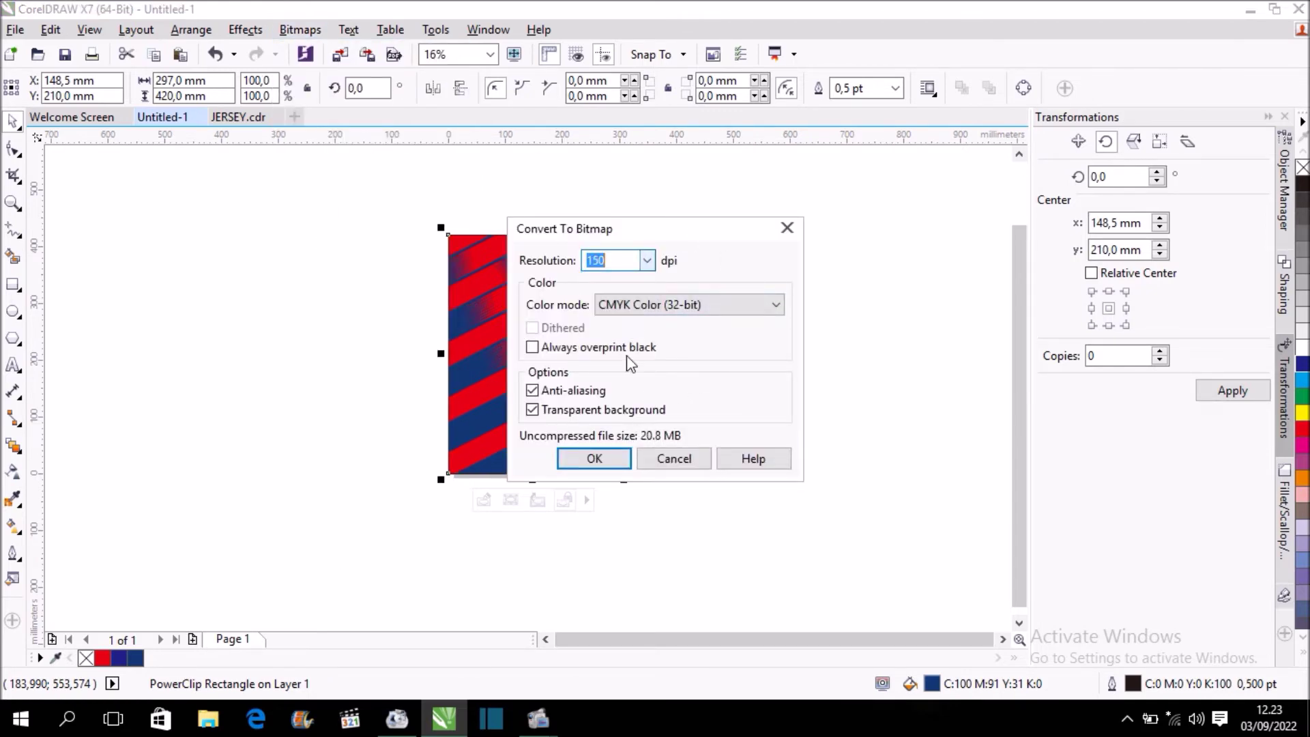
click(593, 458)
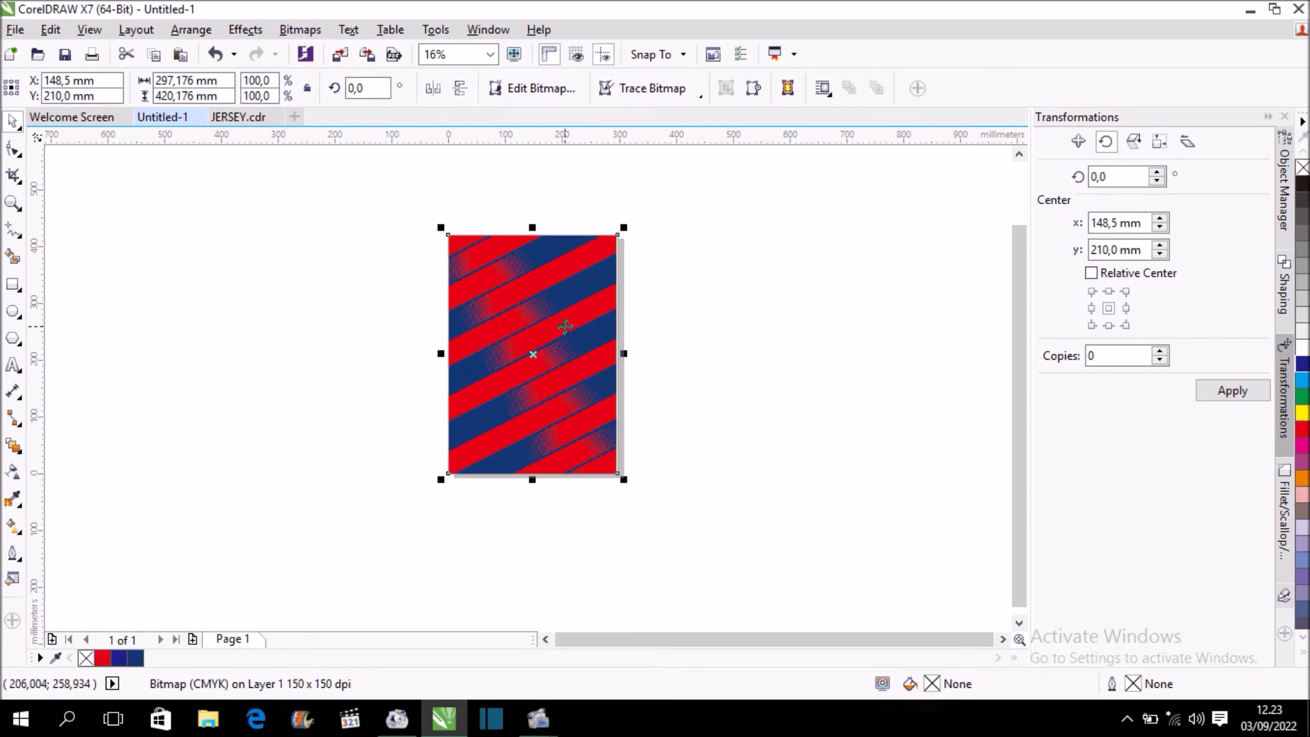
key(ctrl+c)
Paste the striped bitmap into JERSEY.cdr beside the shirt and shrink it to about 64%
click(238, 117)
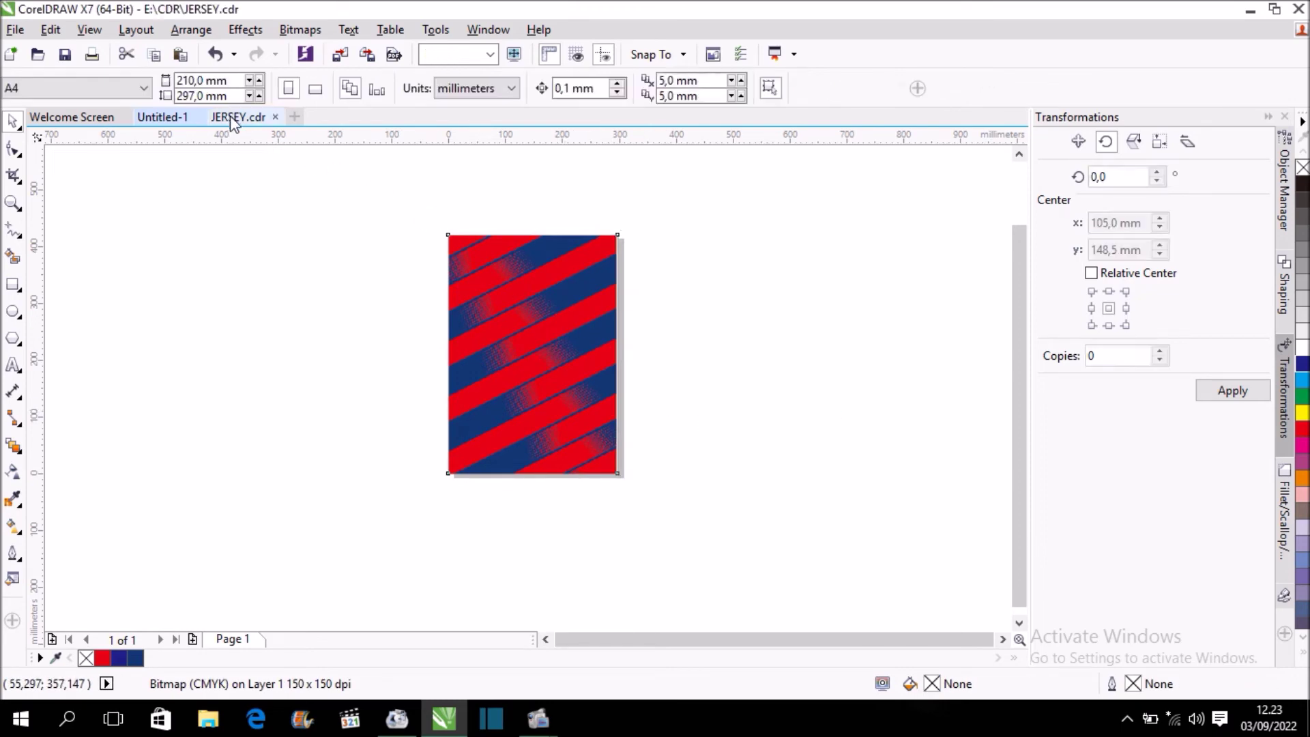
scroll(438, 285, down, 4)
key(ctrl+v)
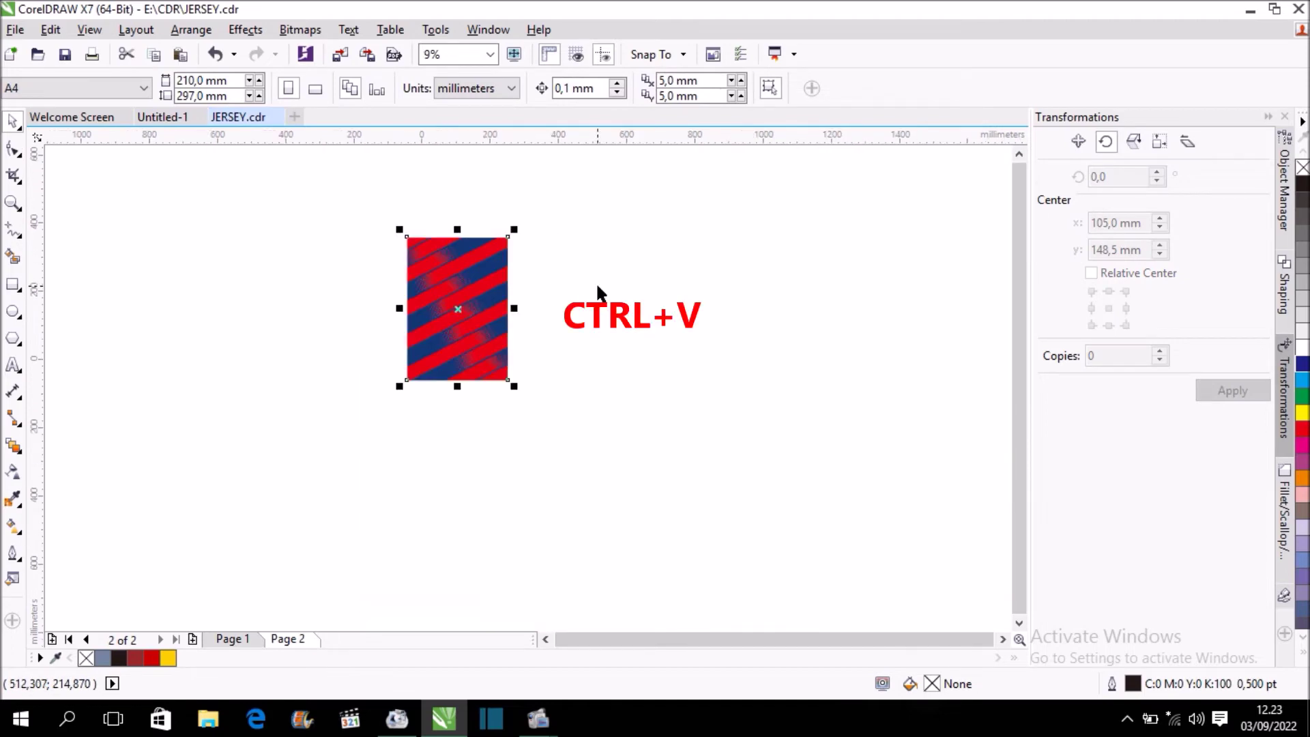
drag(495, 294, 582, 293)
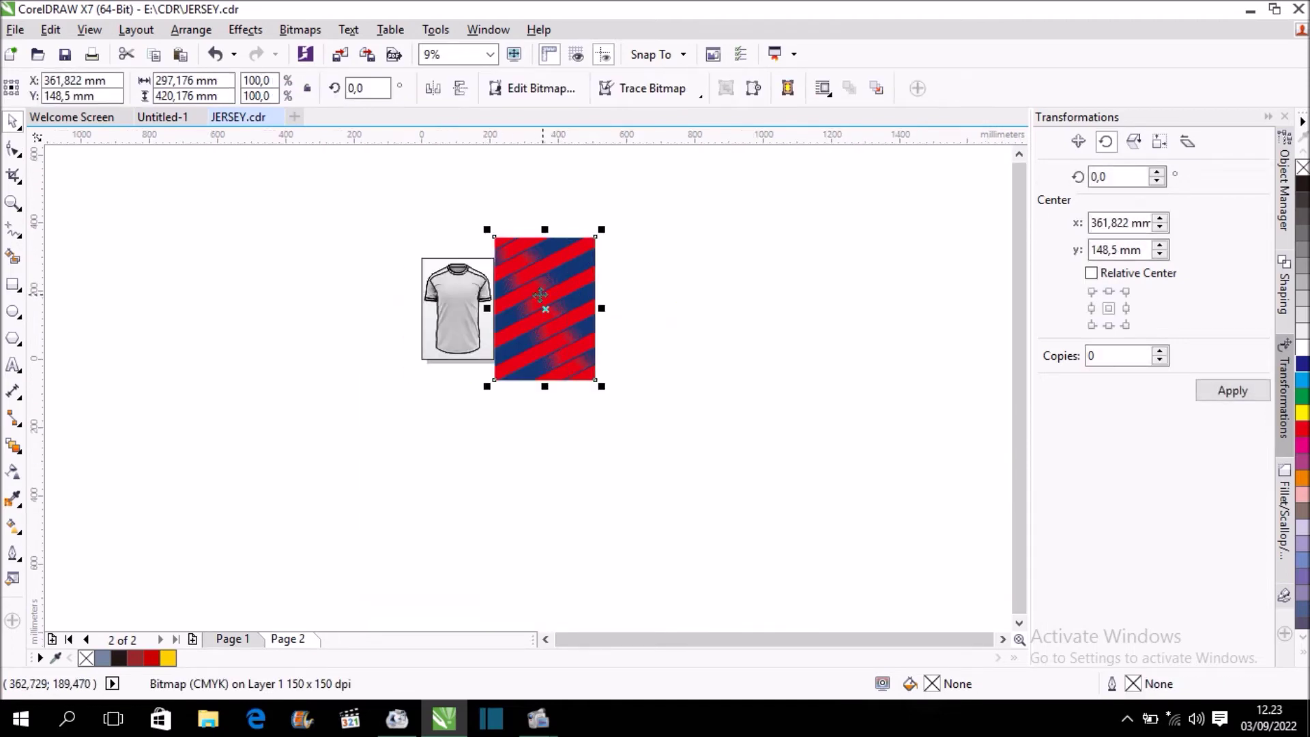
scroll(537, 295, up, 2)
drag(661, 172, 655, 210)
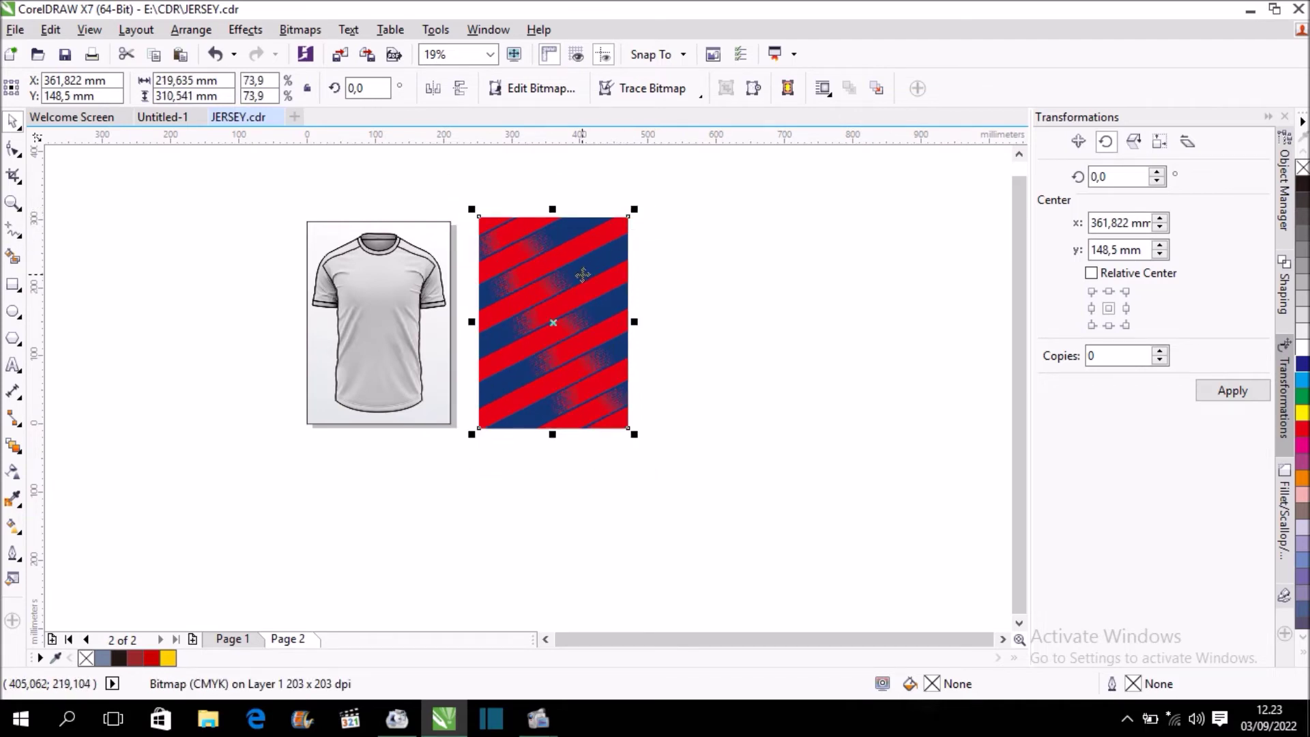
drag(634, 208, 624, 224)
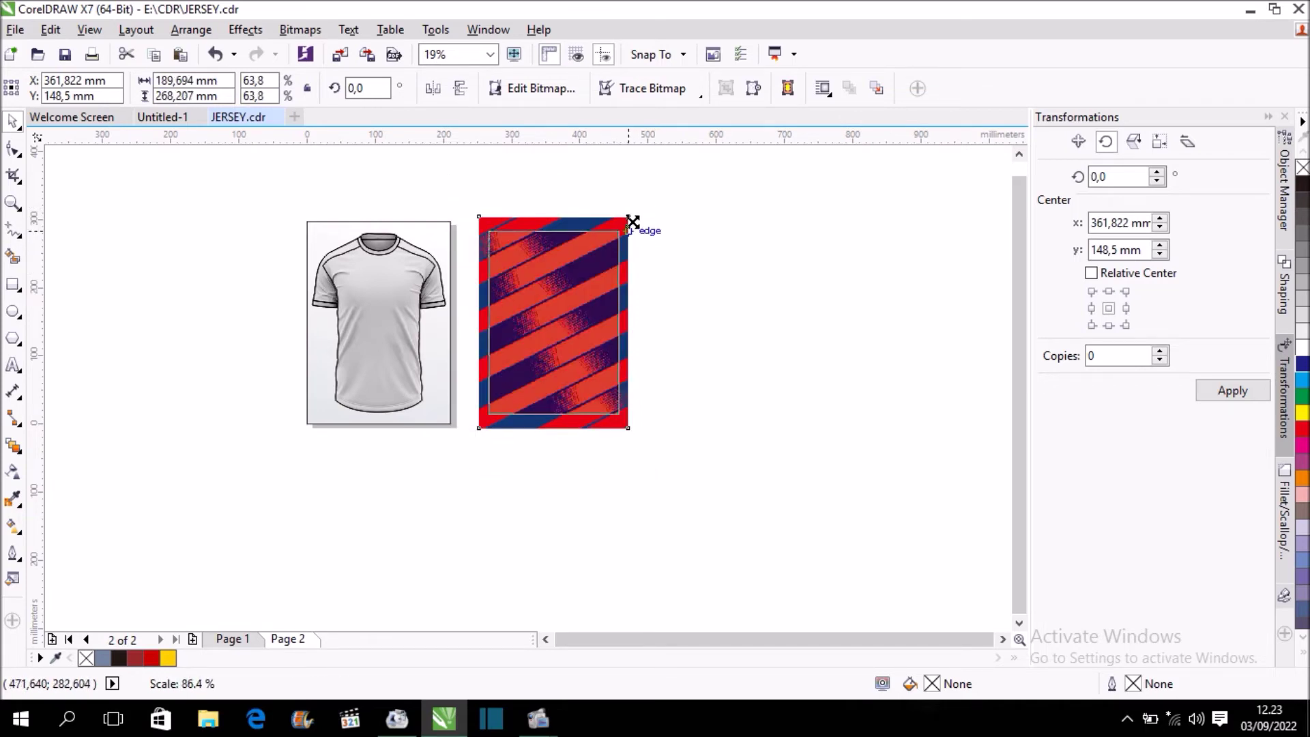
PowerClip the bitmap inside the T-shirt shape and open the clipped contents for editing
right_click(568, 275)
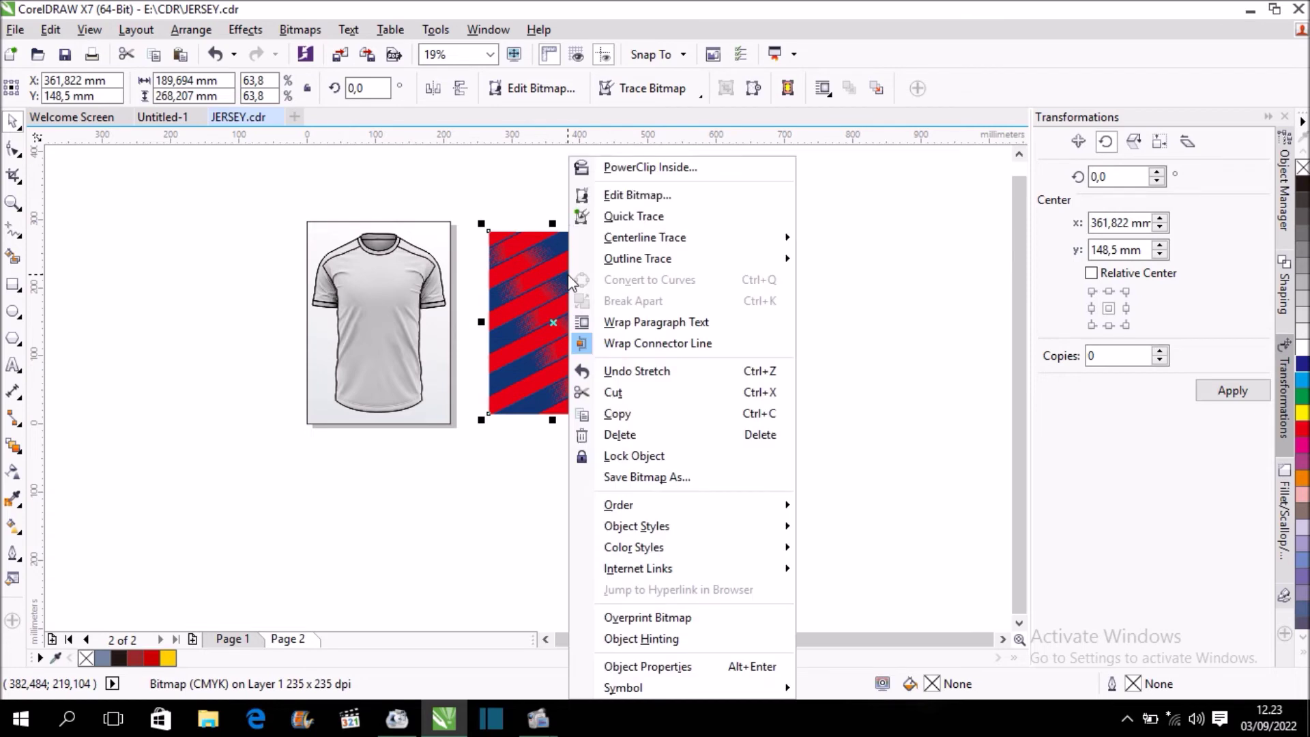
click(645, 171)
click(366, 299)
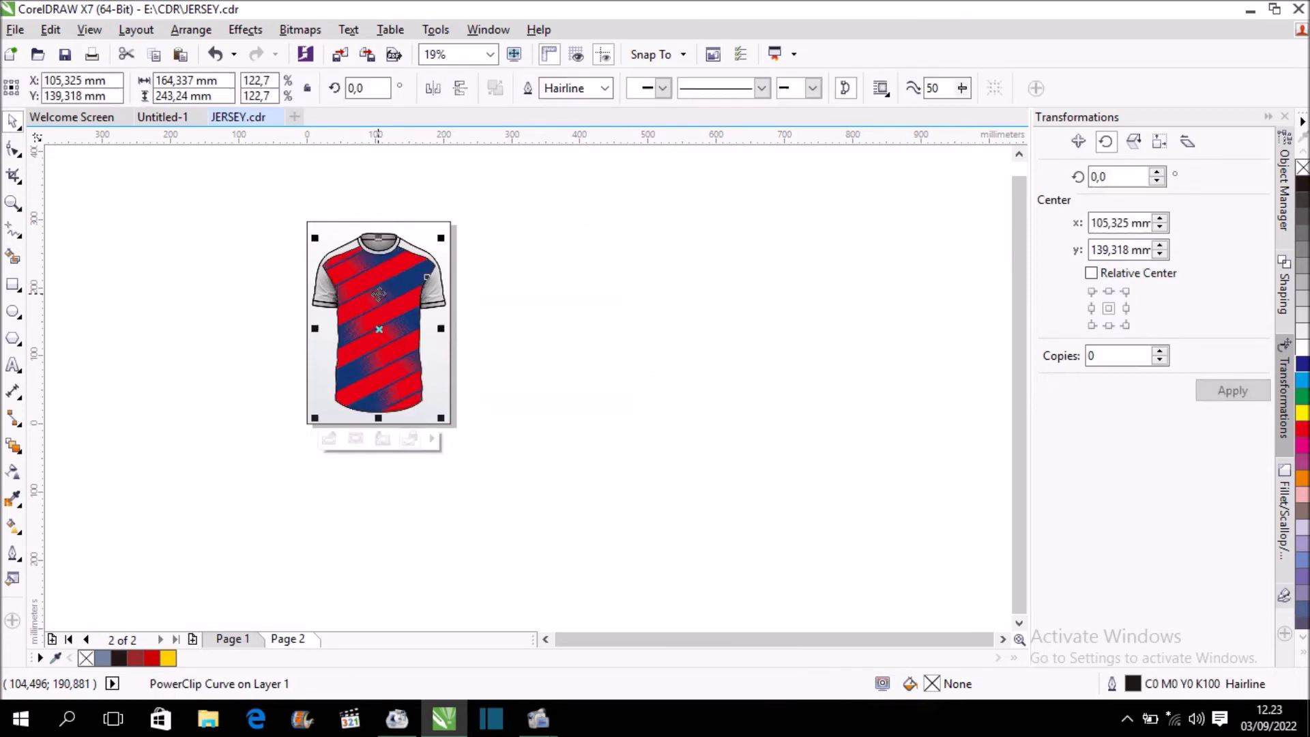
click(324, 442)
scroll(378, 269, up, 3)
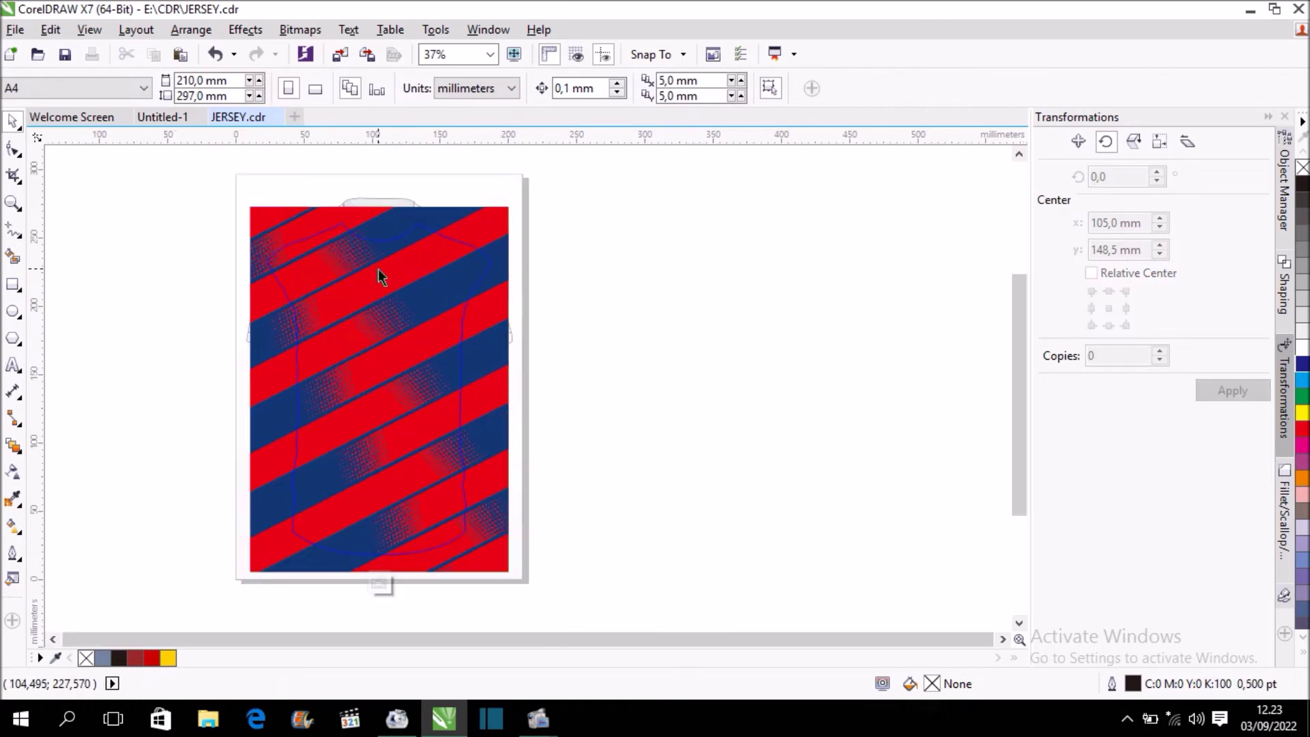
Rescale the striped bitmap to about 59.3% to cover the shirt body, then close PowerClip editing
click(378, 269)
drag(515, 203, 515, 211)
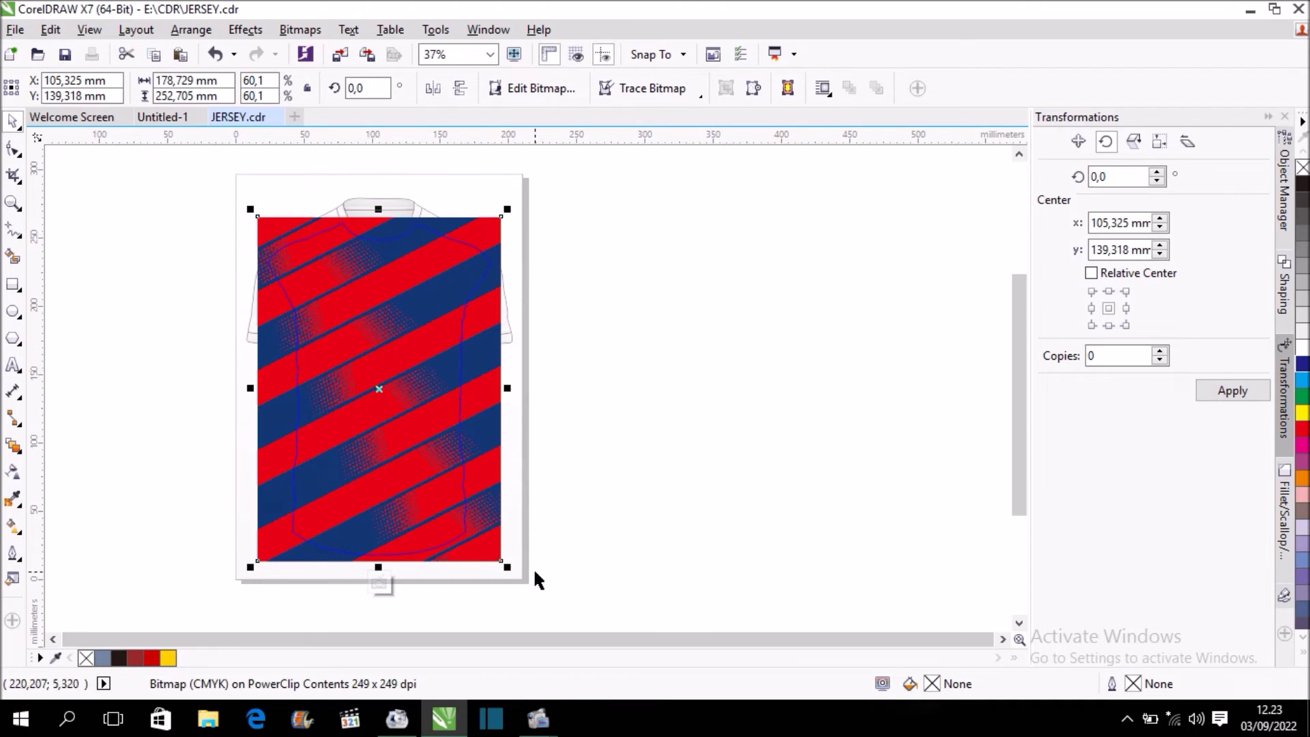
drag(504, 565, 498, 553)
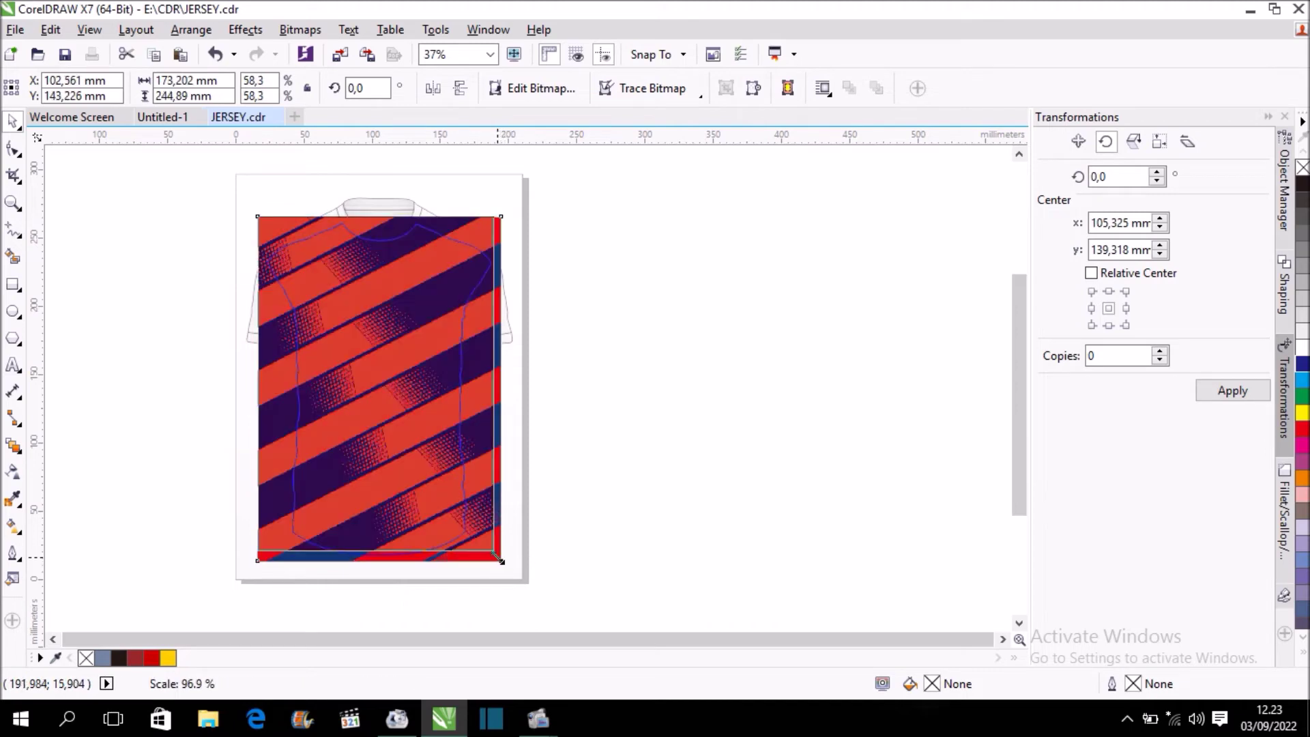
scroll(643, 444, down, 2)
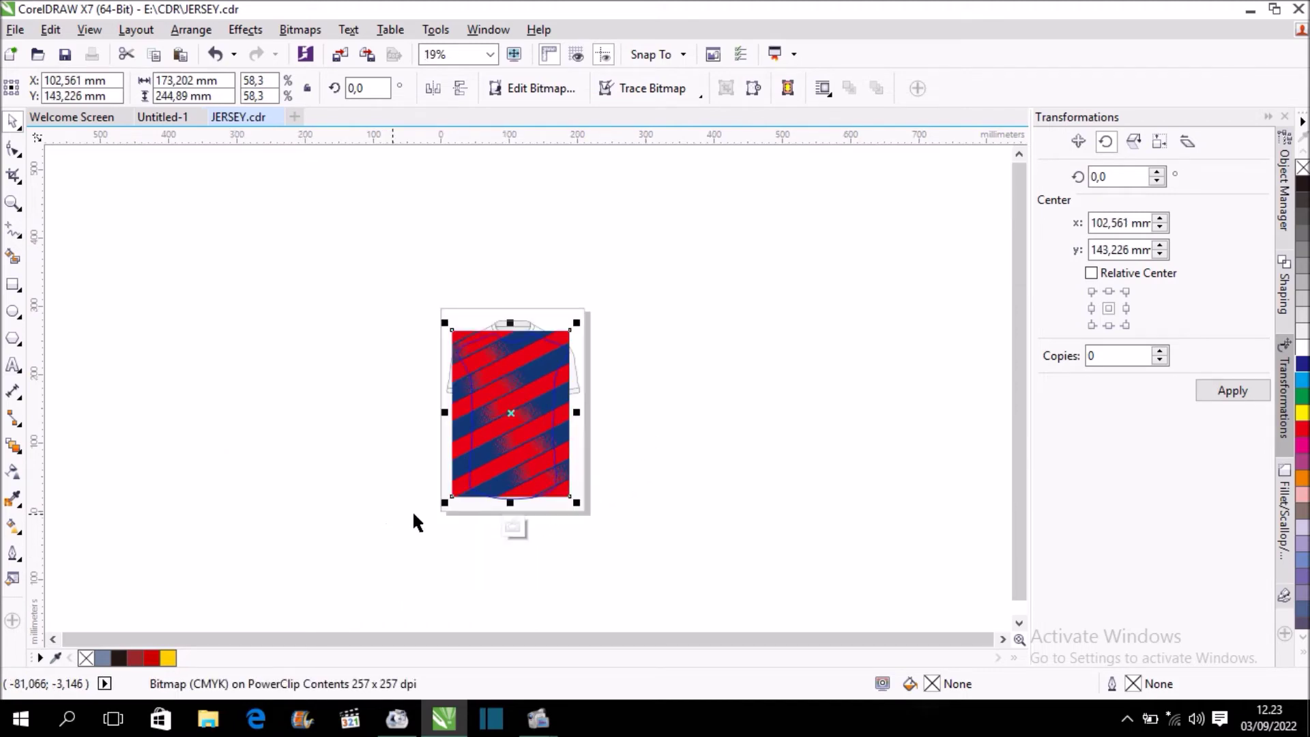
scroll(506, 488, up, 2)
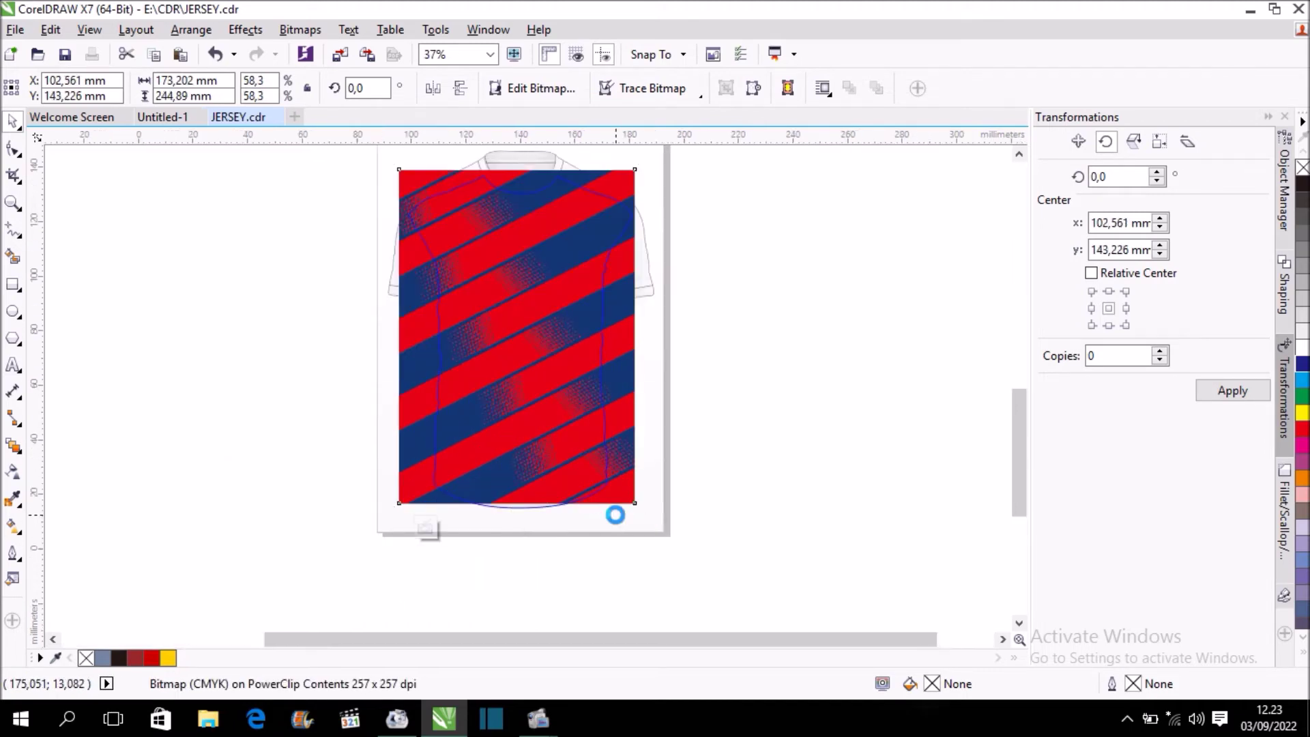
scroll(636, 515, up, 2)
drag(659, 499, 677, 508)
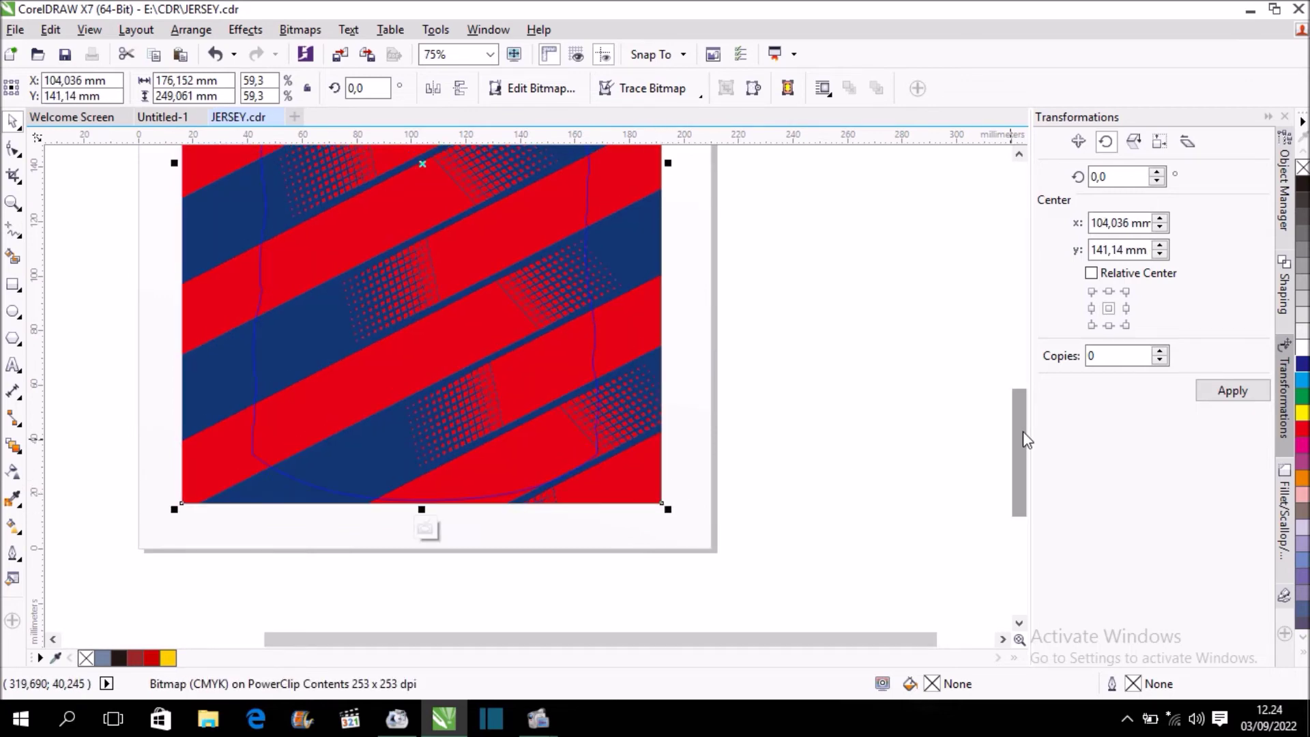
drag(1018, 438, 1027, 341)
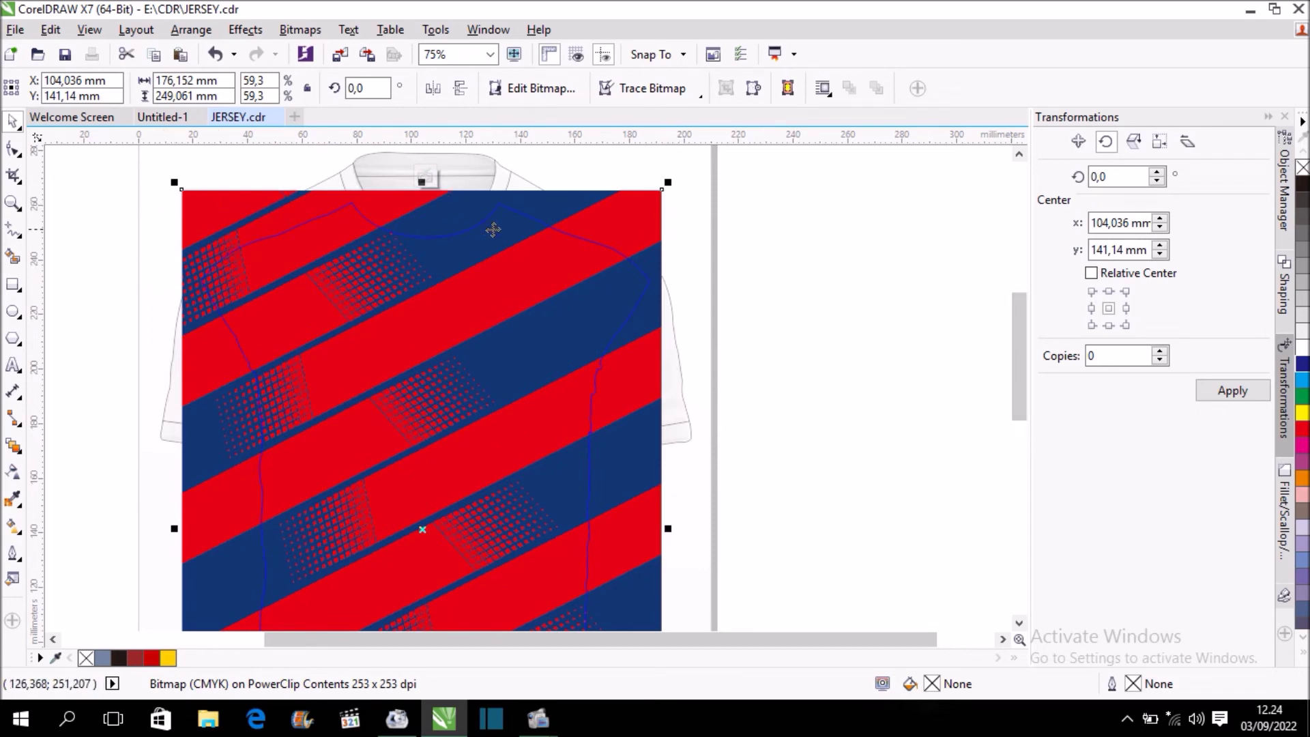
scroll(492, 228, down, 2)
click(460, 577)
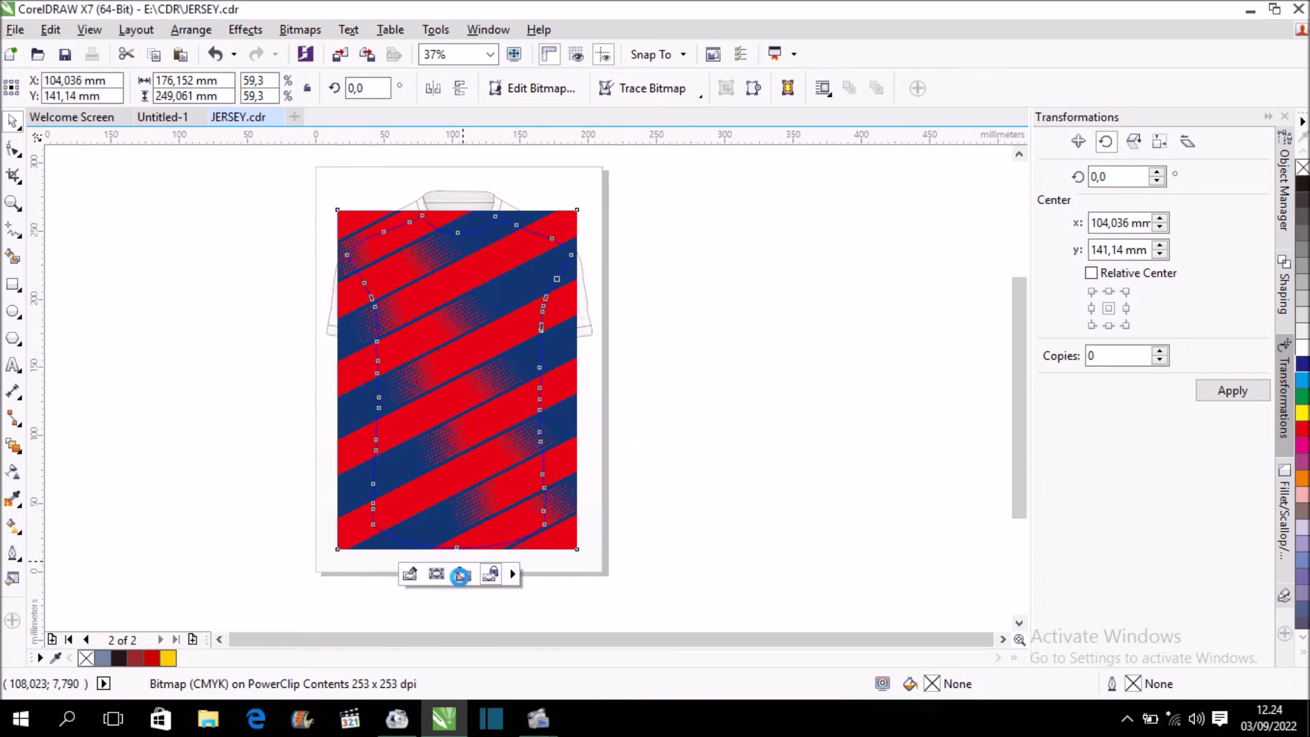
click(640, 350)
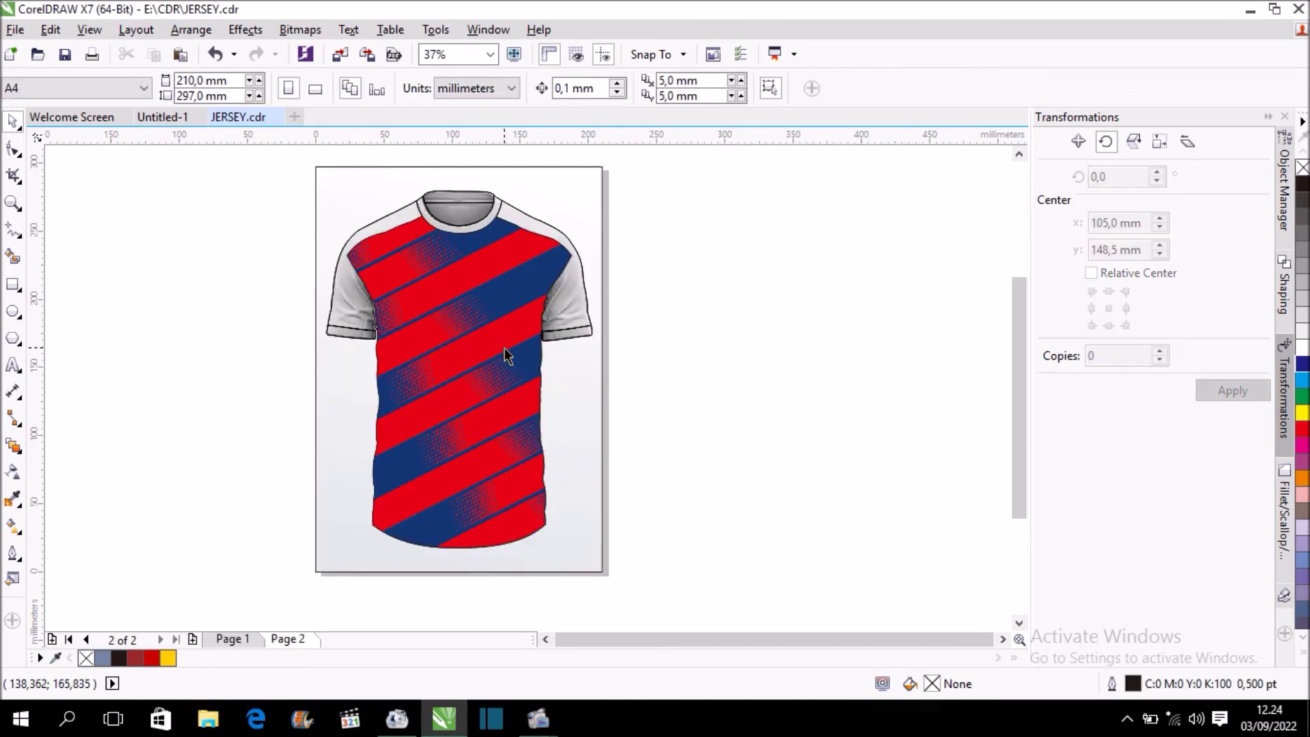
Give the clipped stripe bitmap a Uniform transparency in Subtract mode at 0, then close editing
click(476, 363)
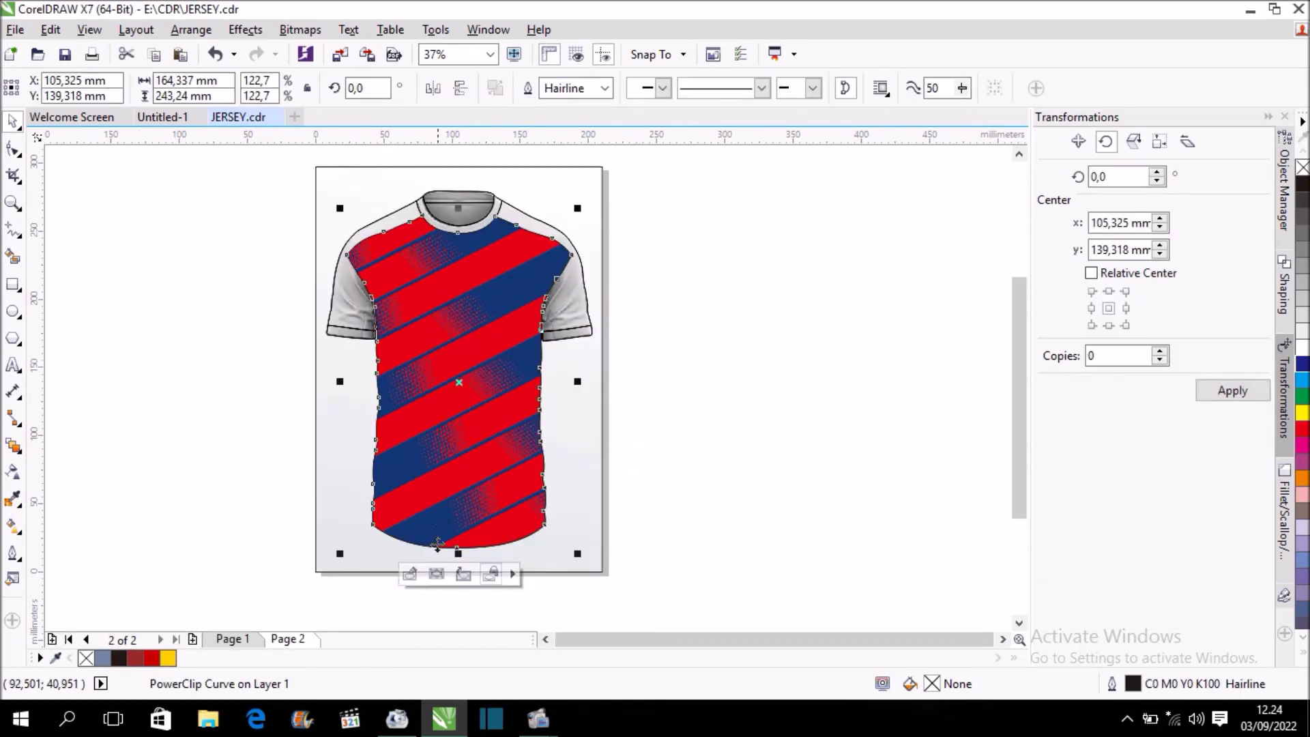
click(412, 576)
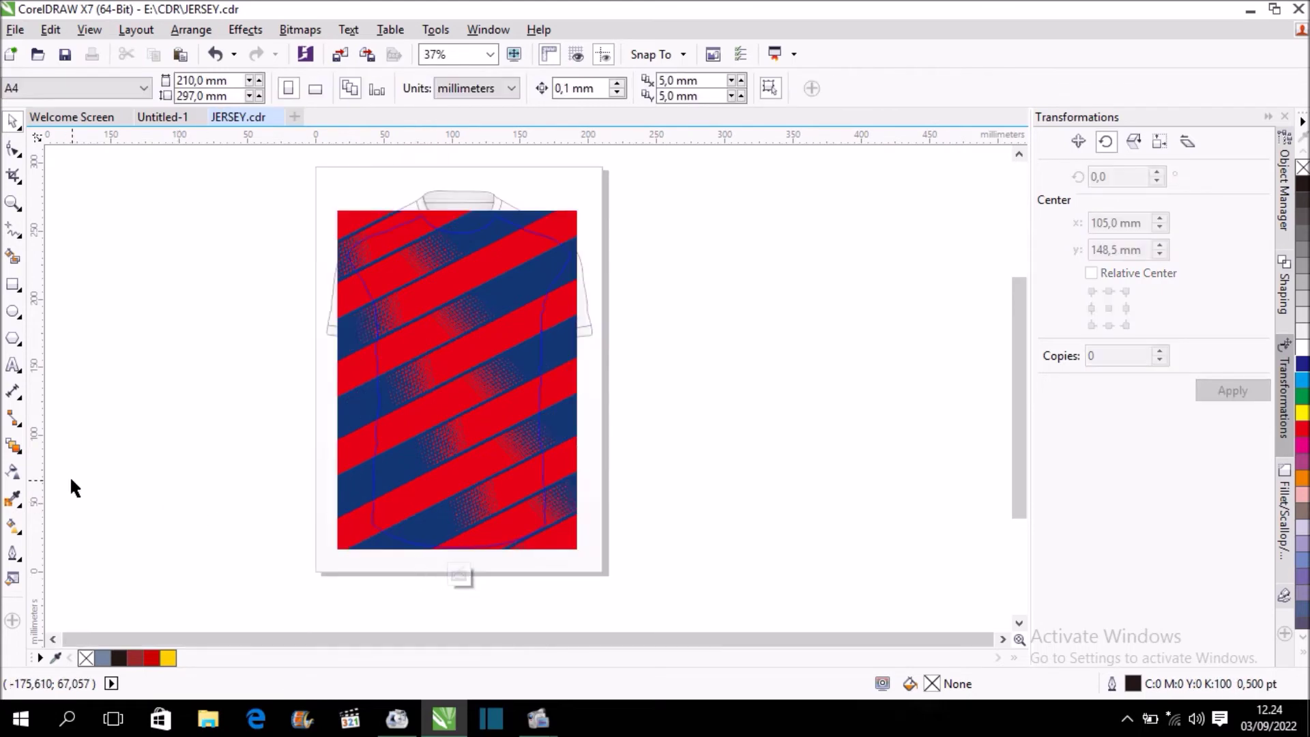
click(14, 472)
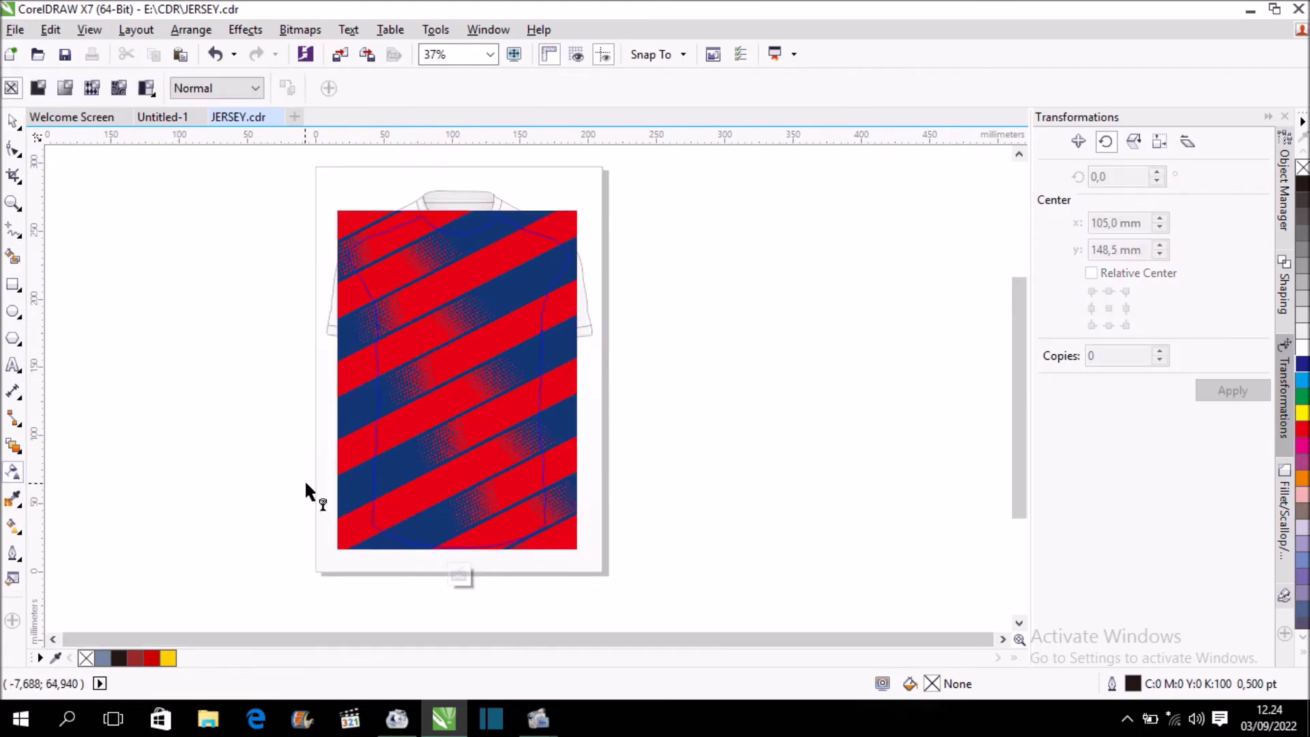
click(350, 428)
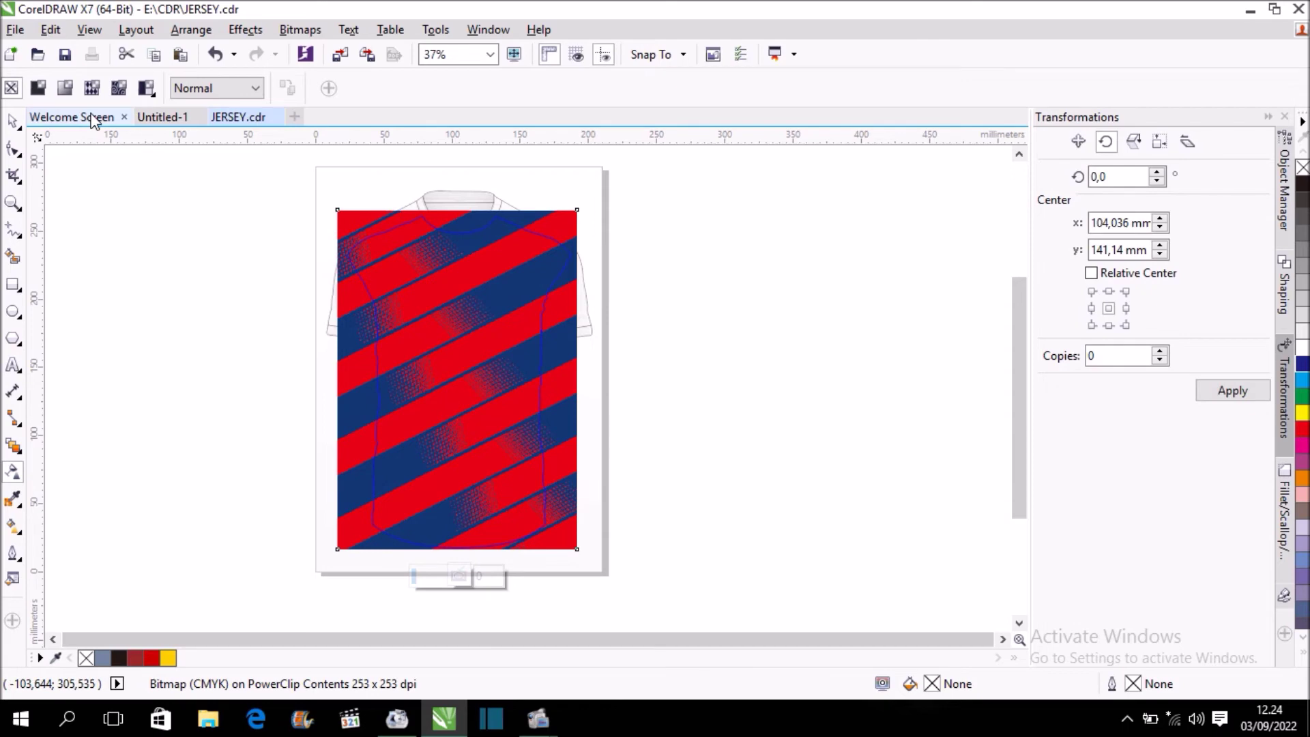
click(37, 88)
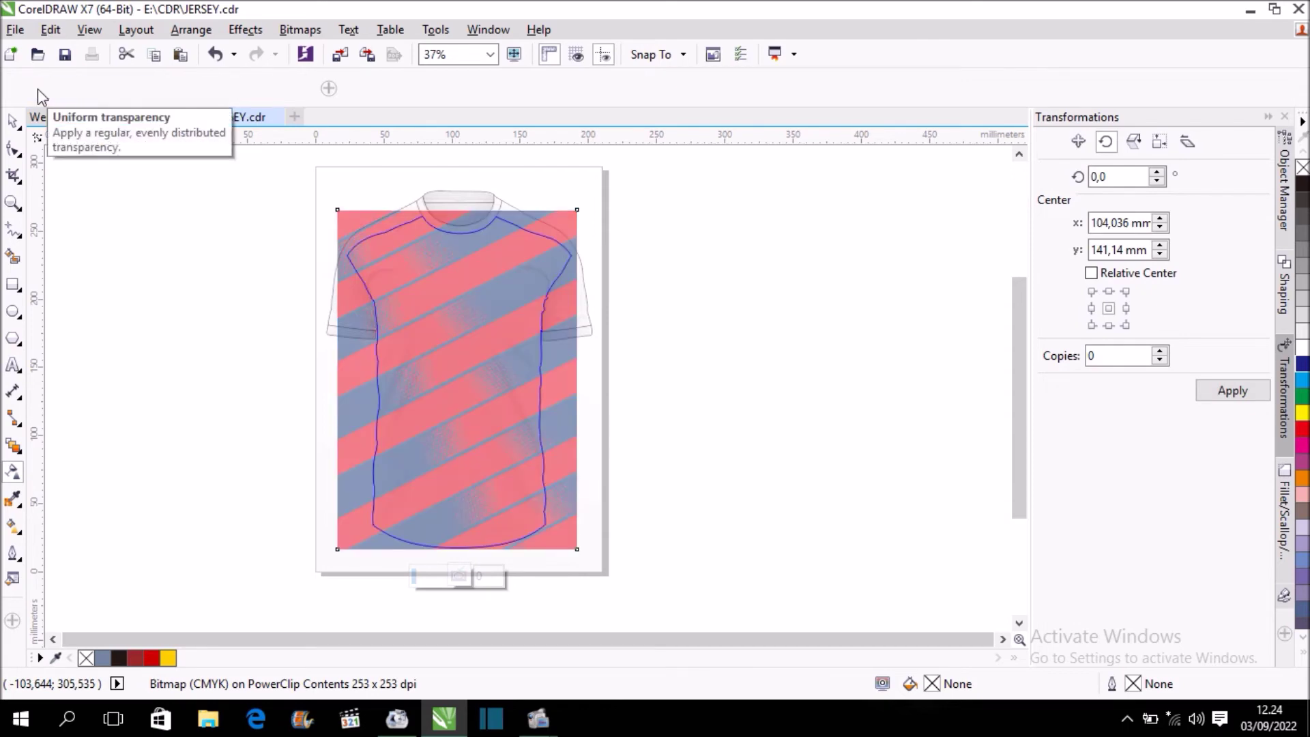
click(232, 95)
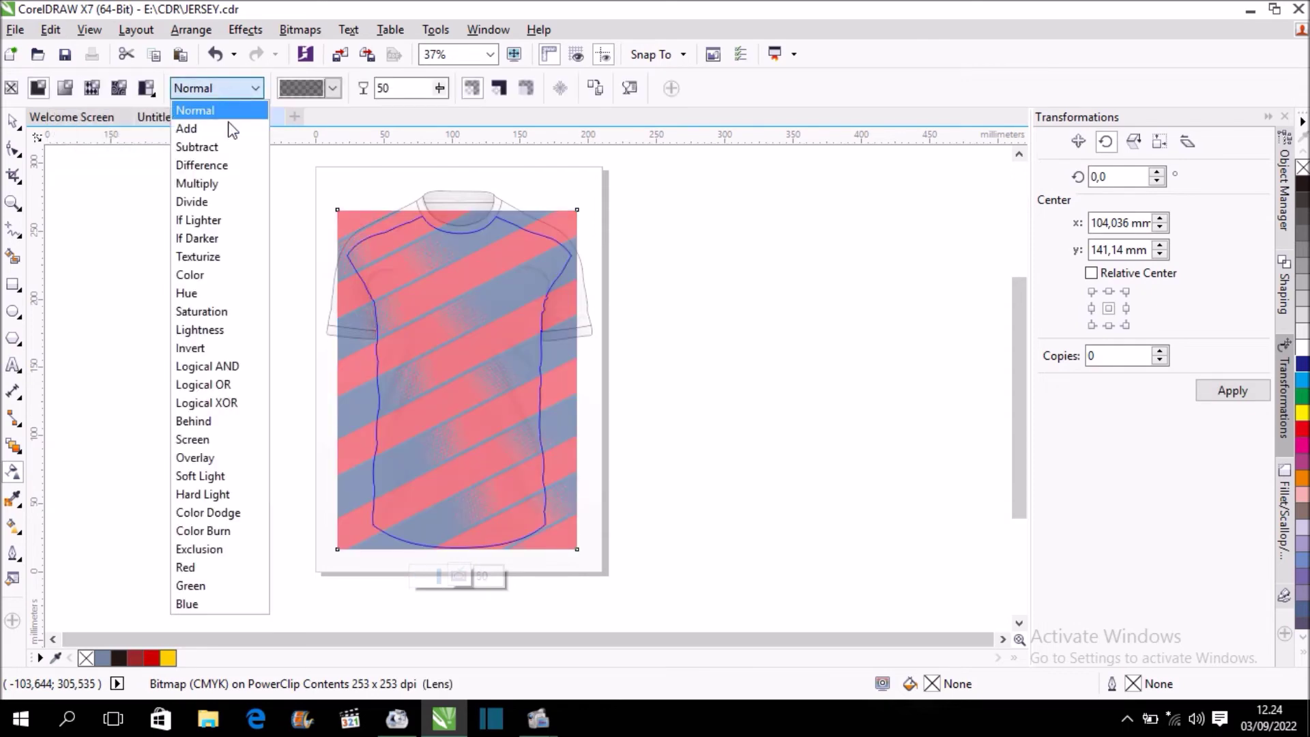
click(229, 148)
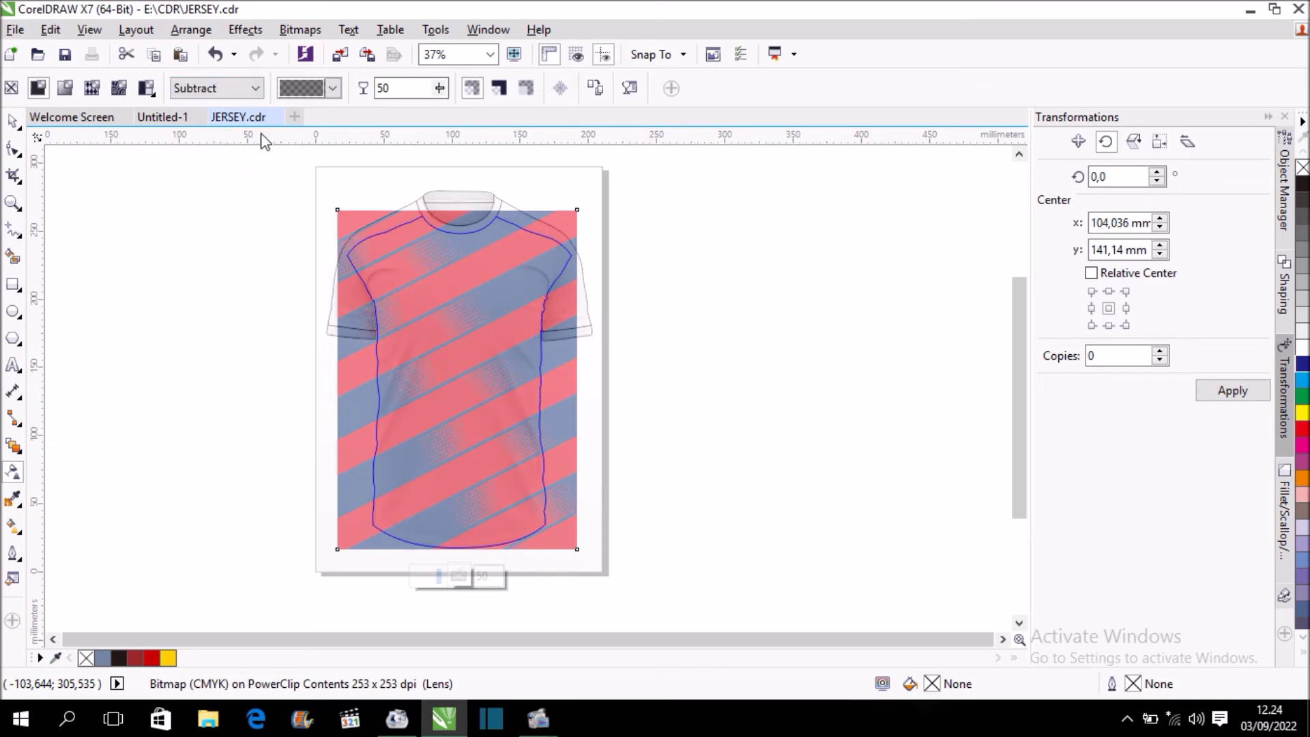
click(439, 88)
drag(439, 112, 390, 112)
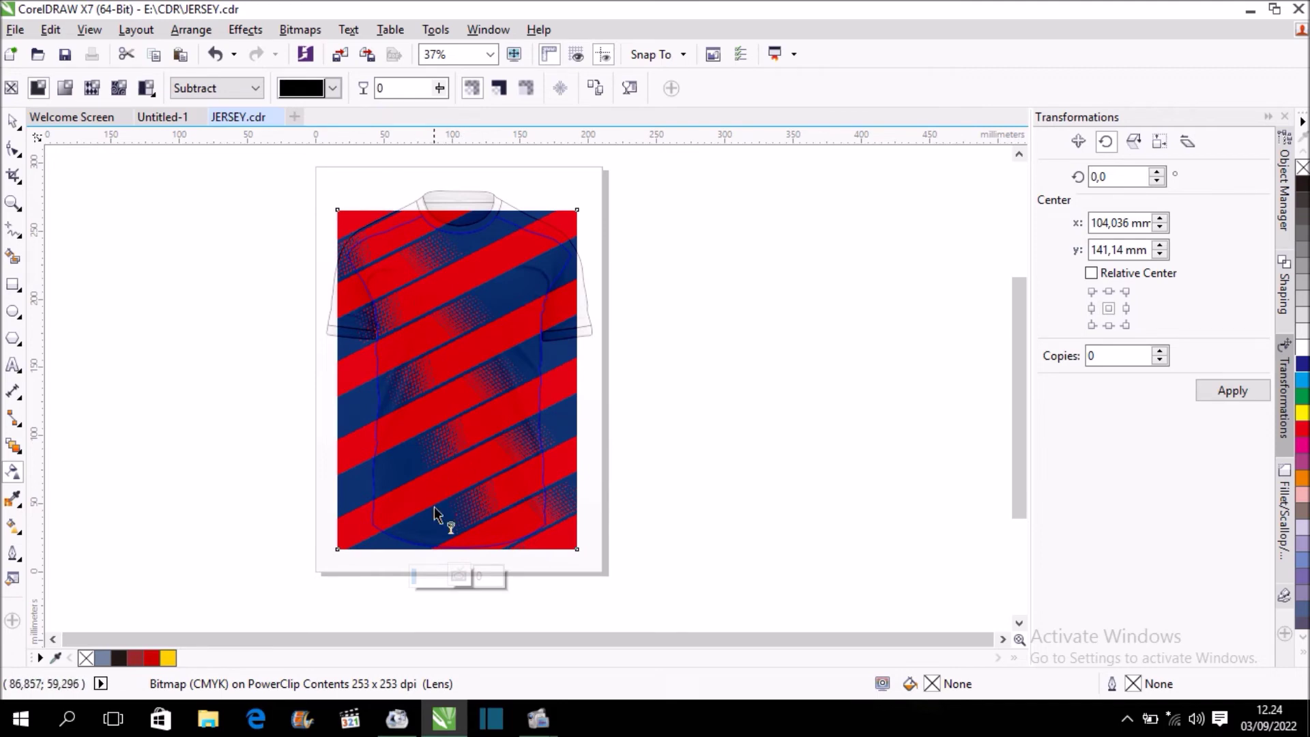
click(458, 577)
click(623, 426)
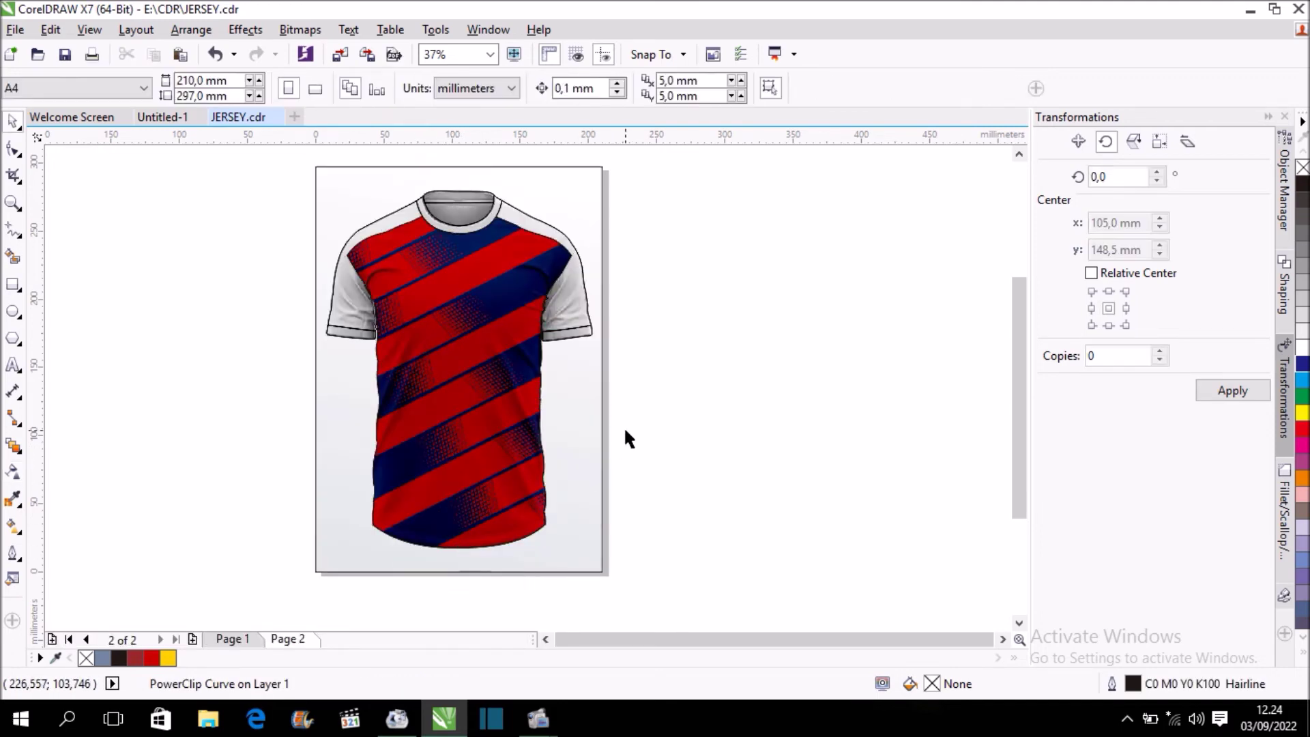
scroll(444, 266, up, 1)
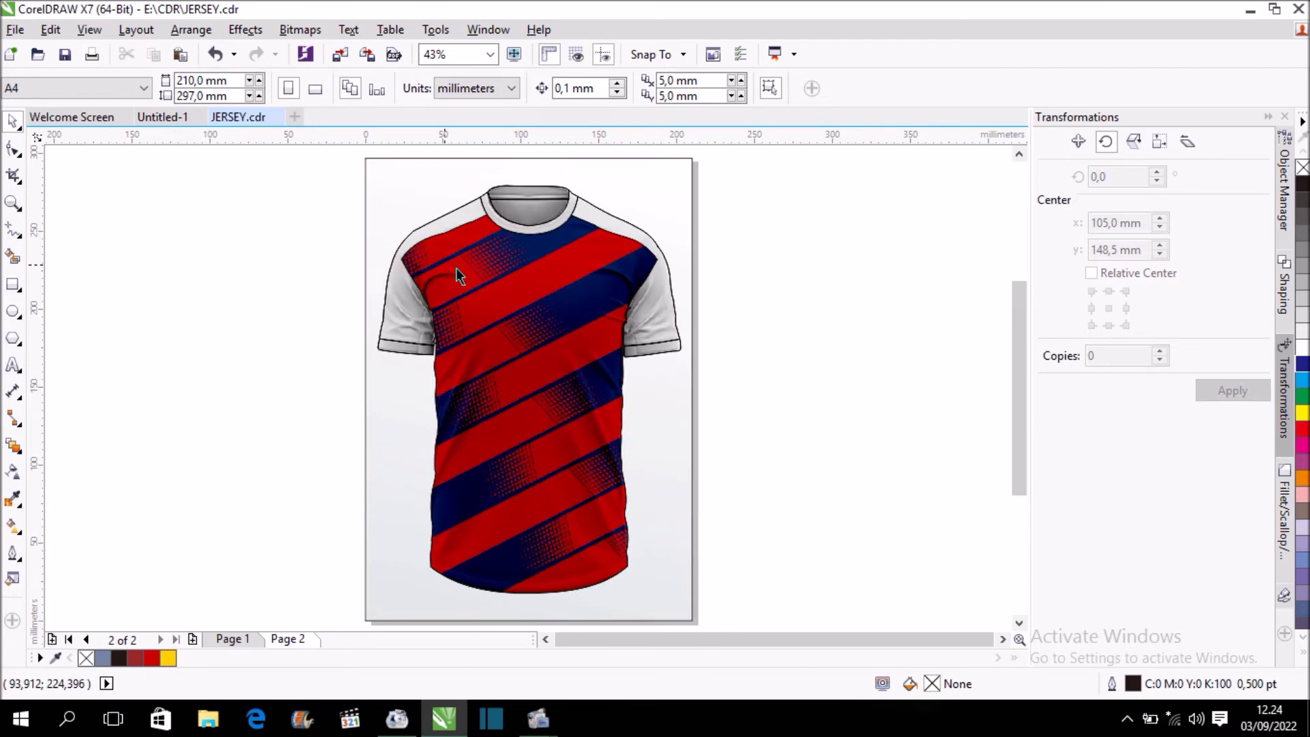
scroll(525, 287, up, 2)
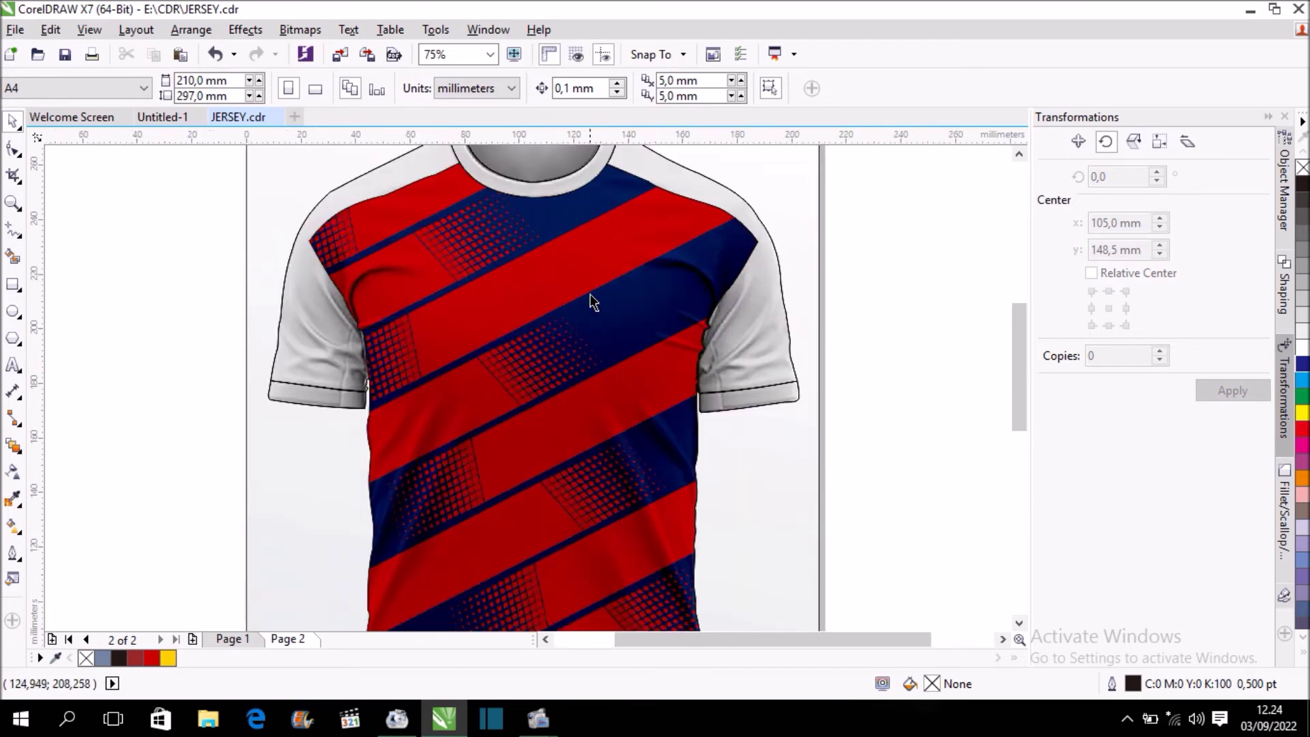
scroll(552, 294, down, 2)
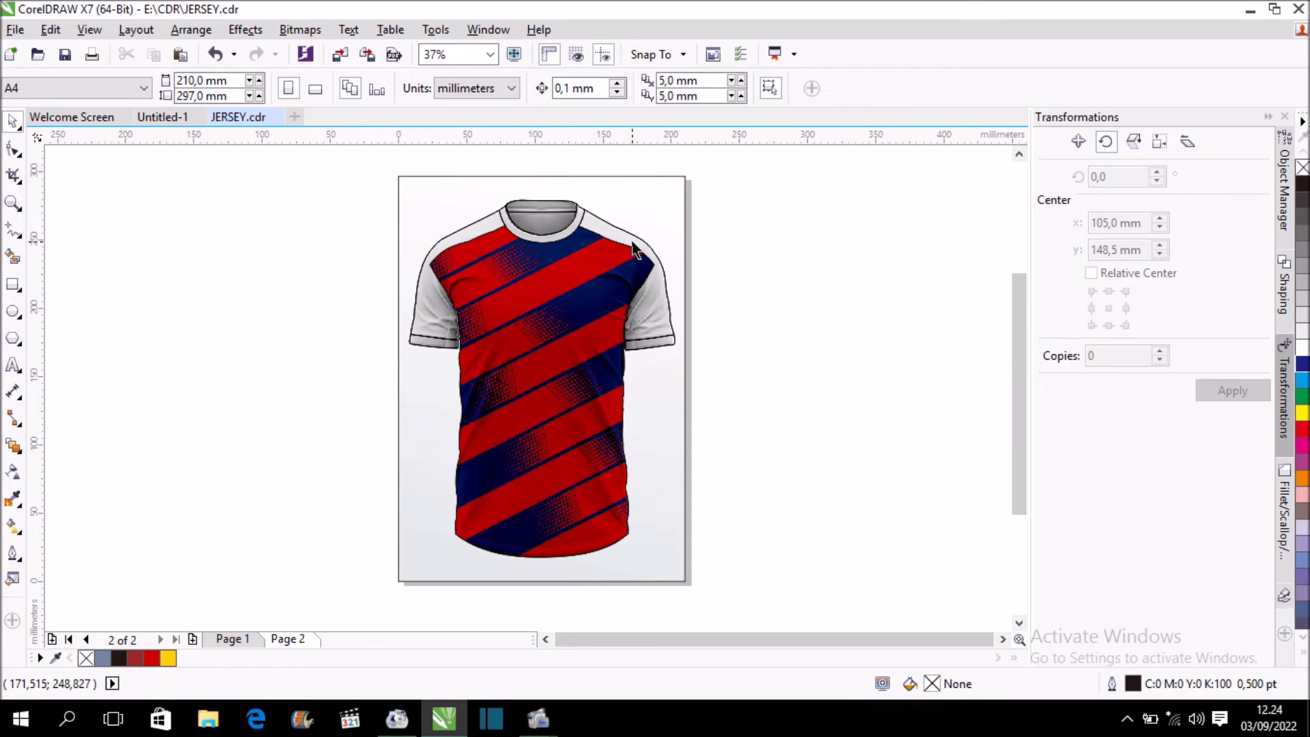
scroll(633, 246, up, 2)
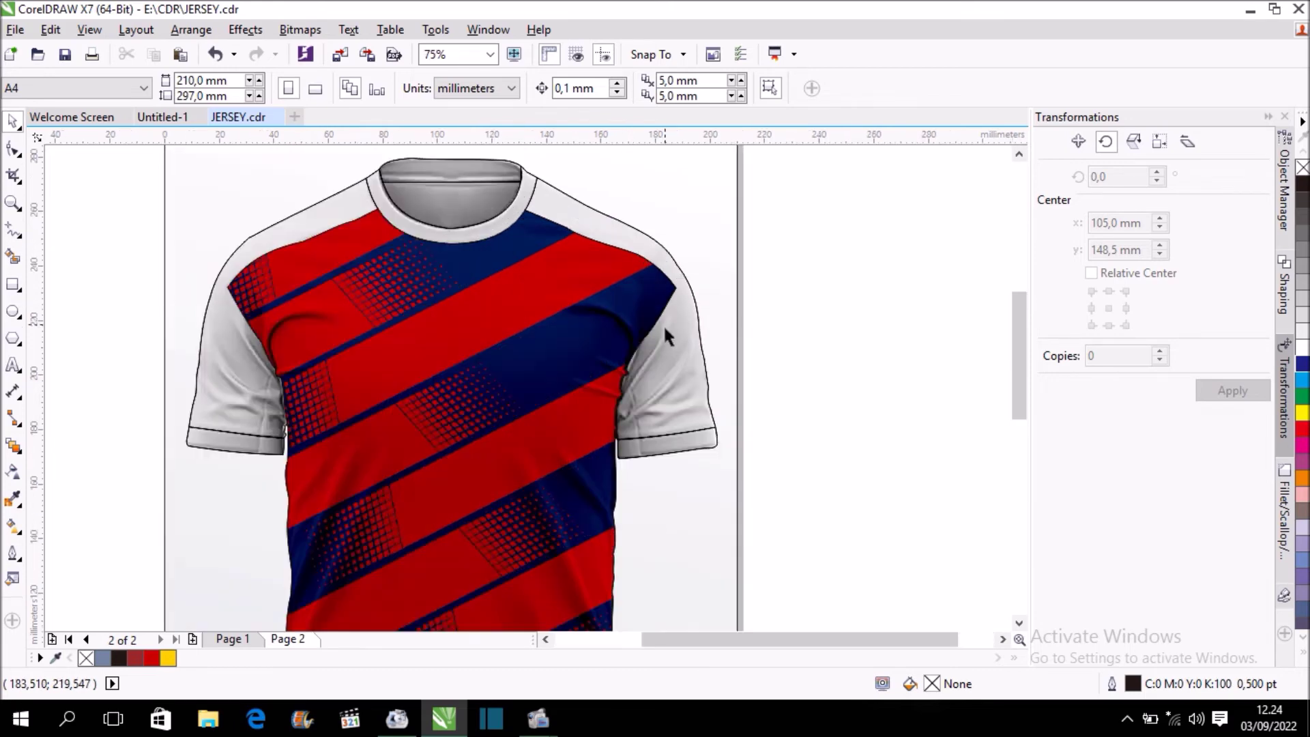
click(667, 376)
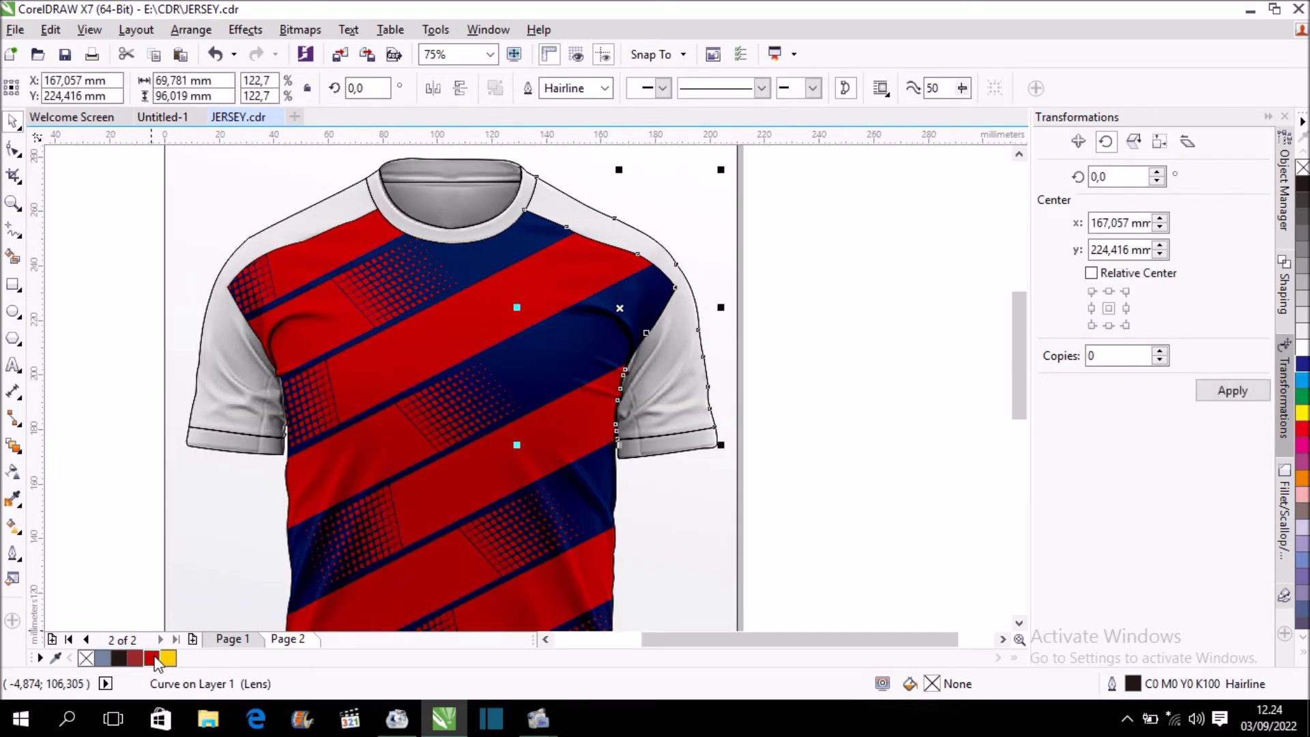
Fill the left and right shoulder panels with red
click(152, 658)
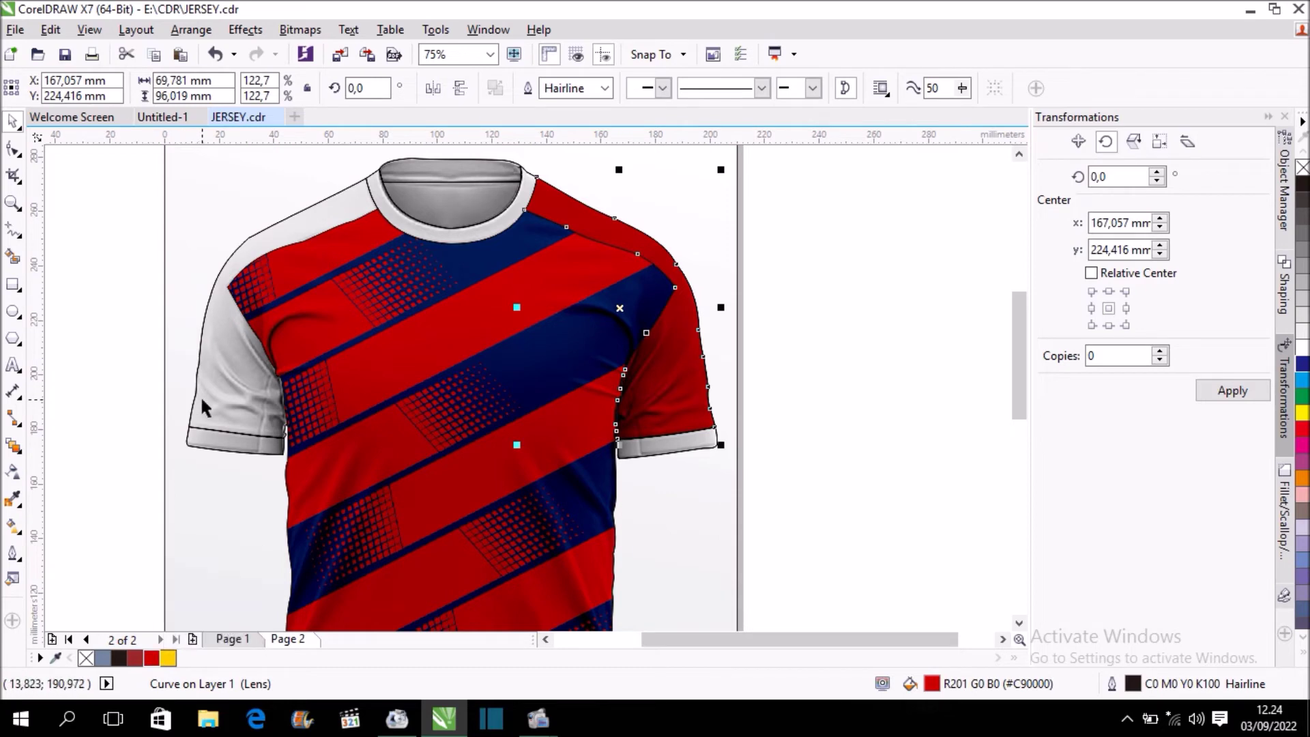
click(234, 373)
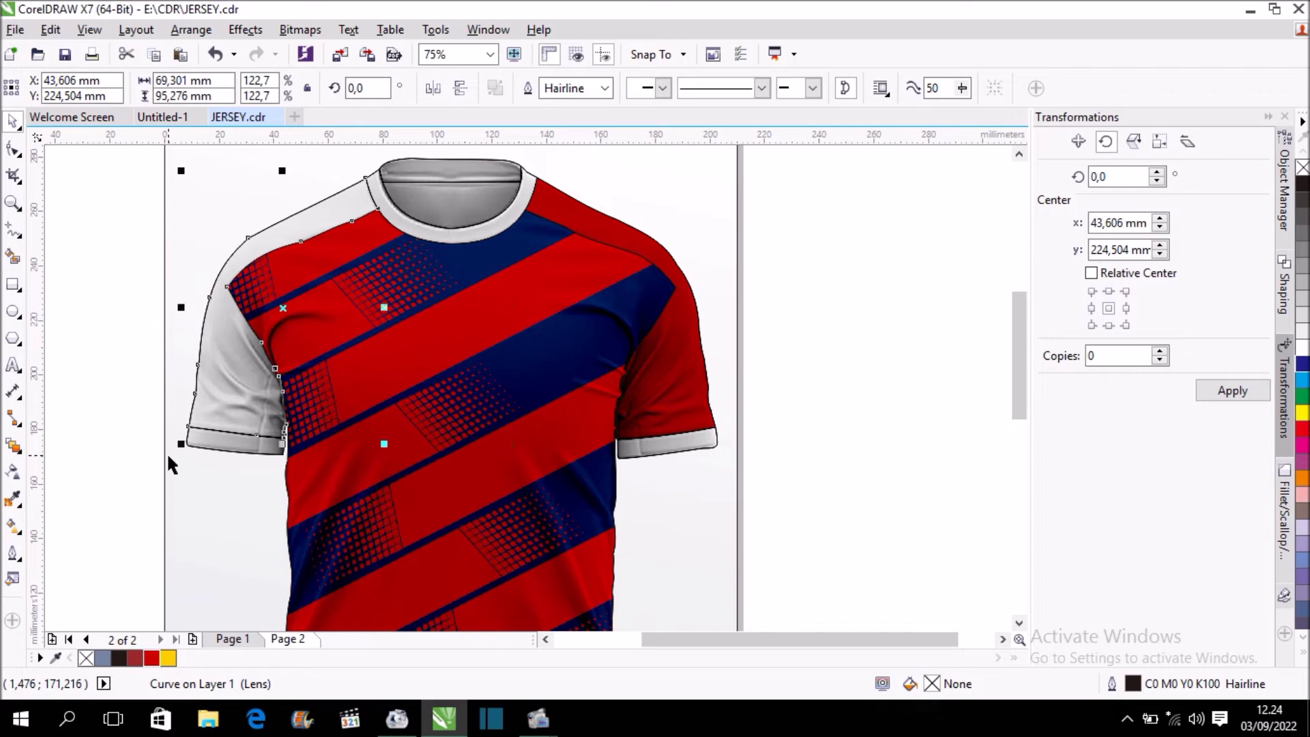
click(1303, 429)
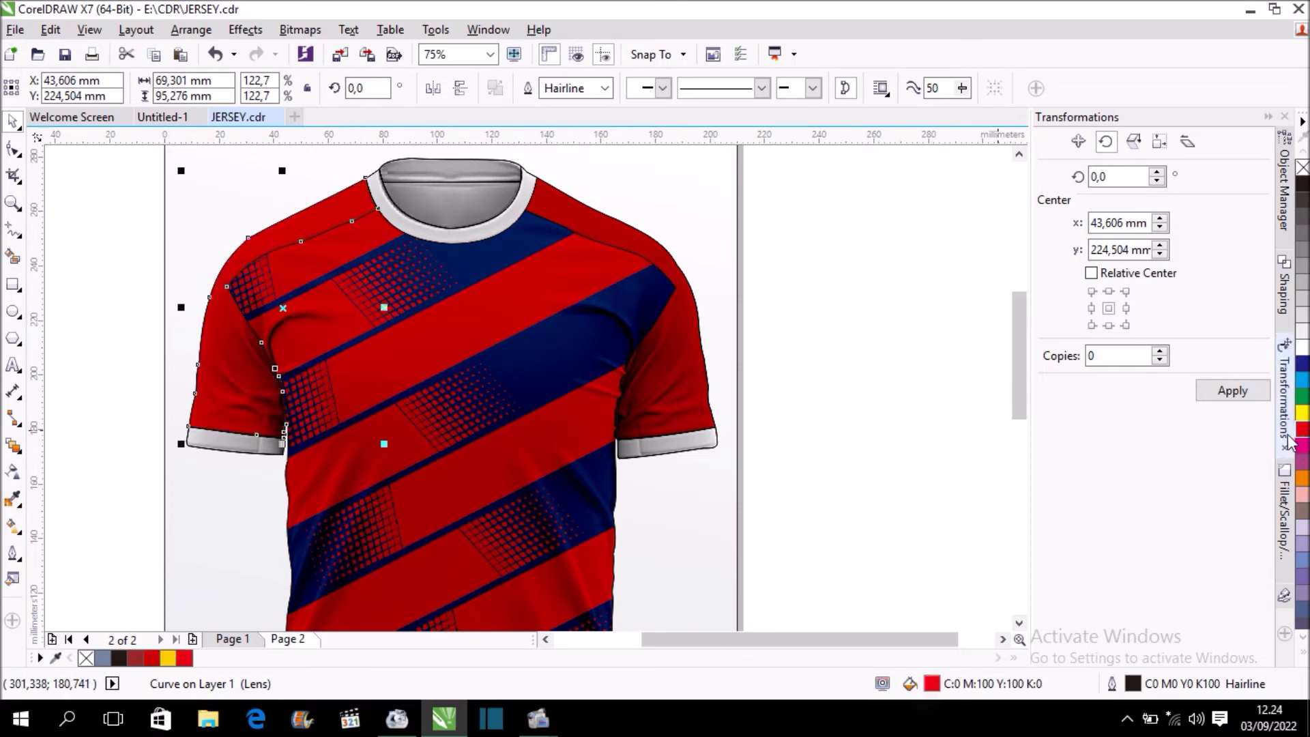
click(689, 384)
click(184, 658)
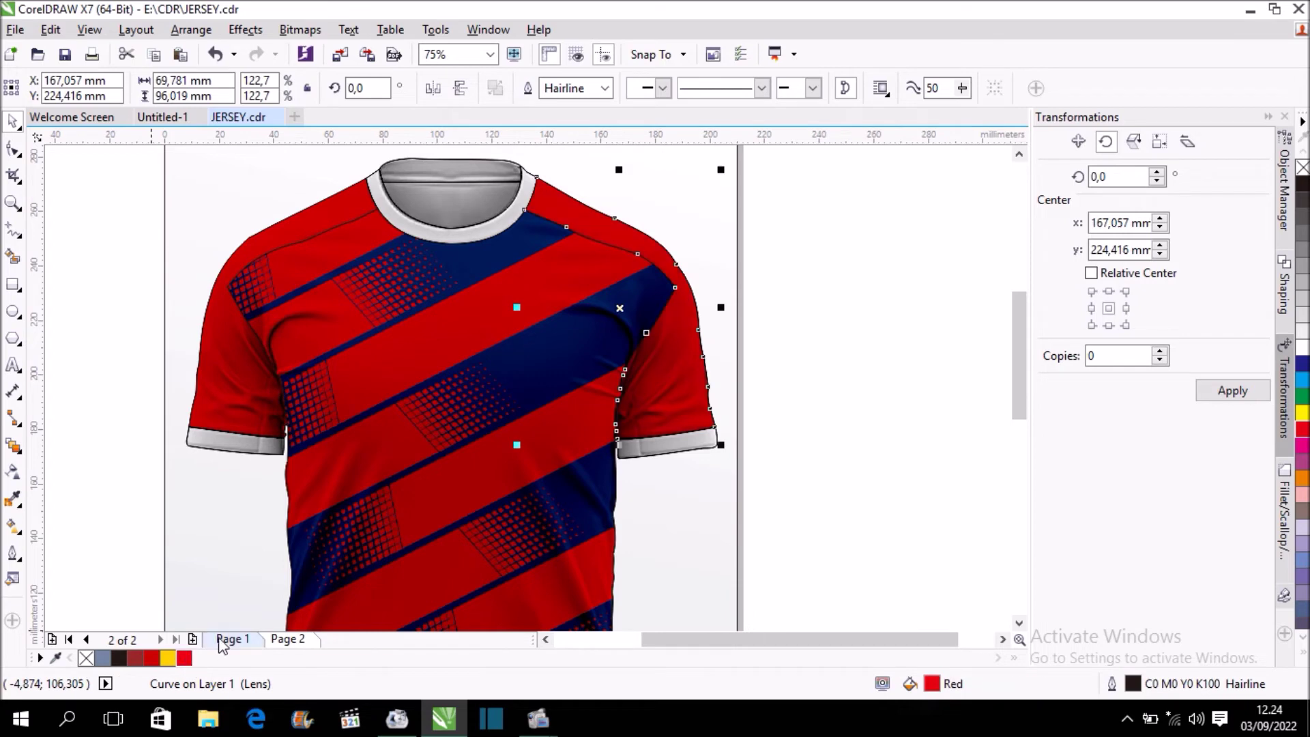
click(751, 299)
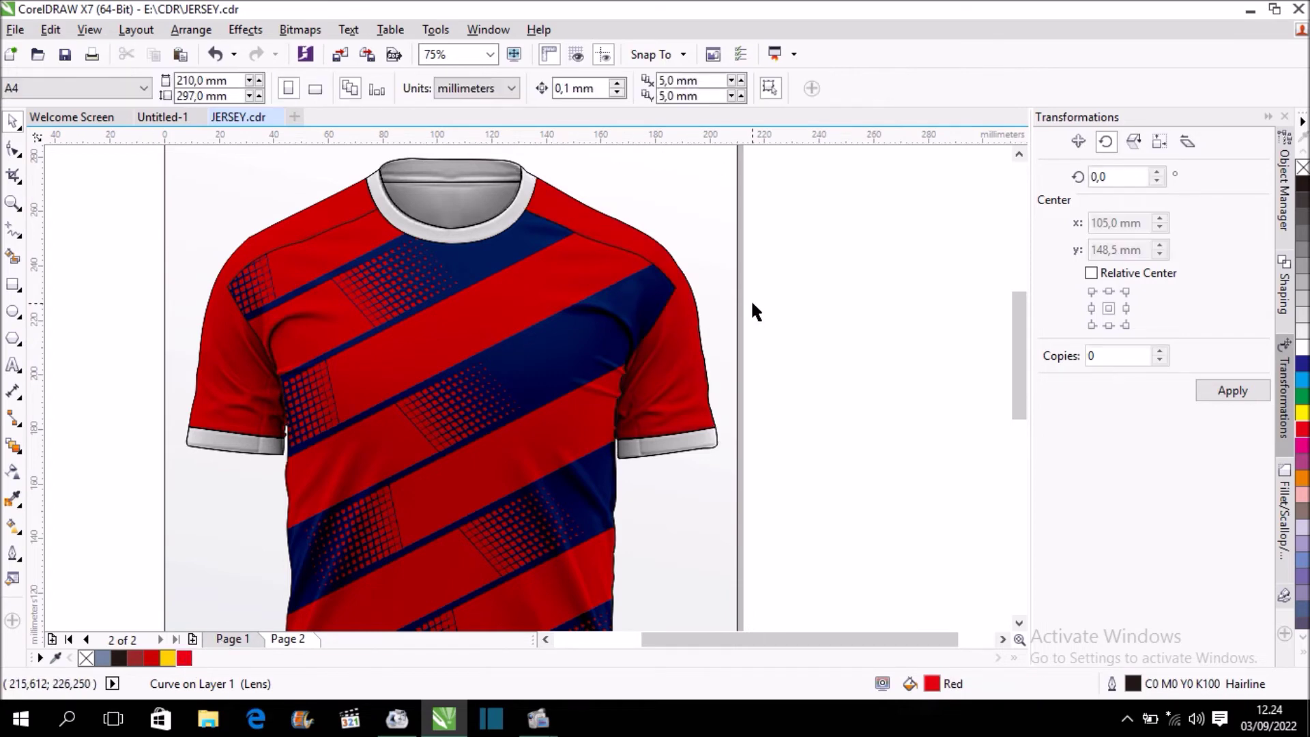
Recolour the left and right shoulder-and-sleeve panels navy blue
click(503, 234)
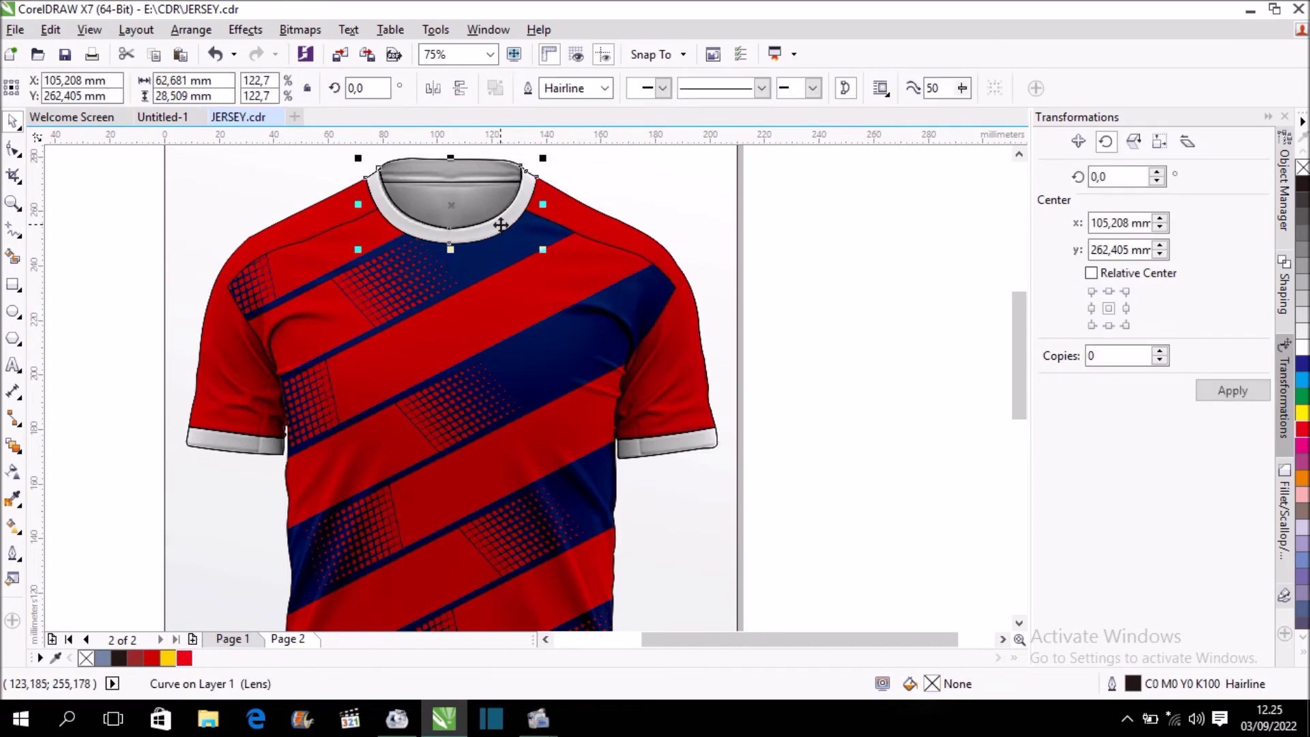
click(258, 392)
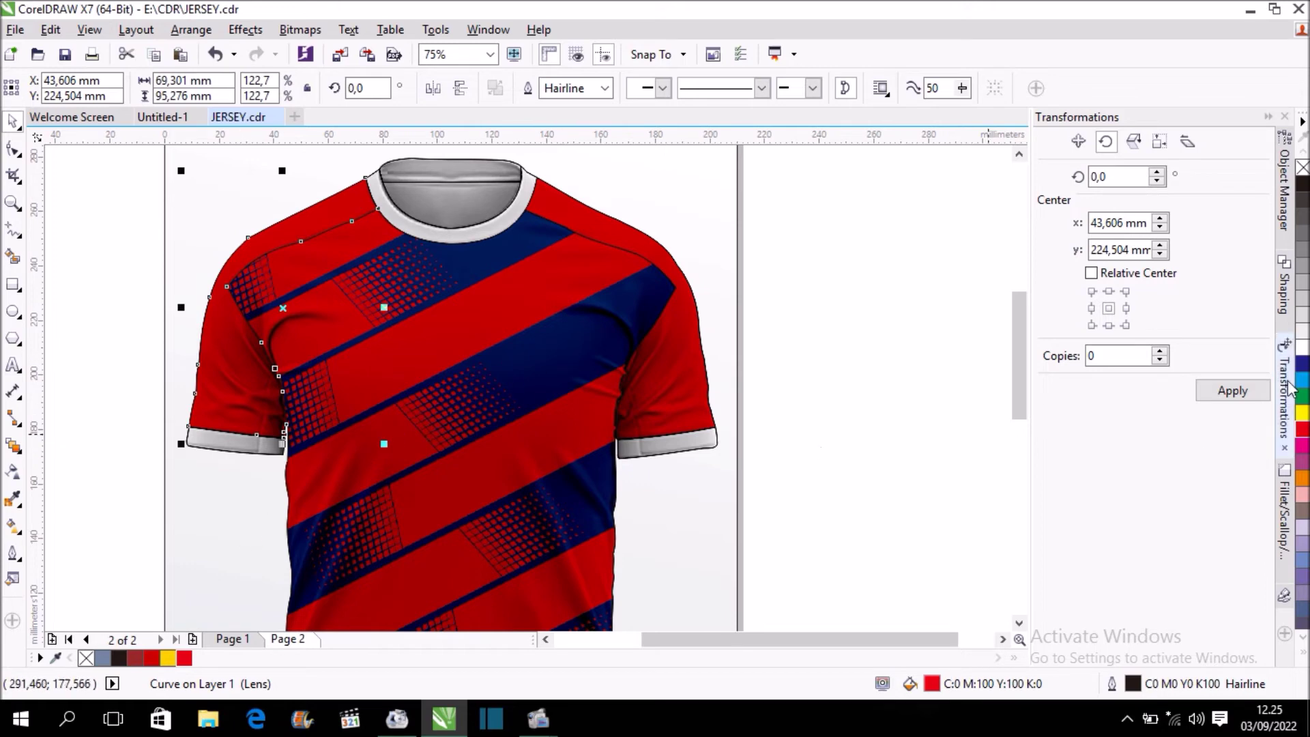
click(1303, 362)
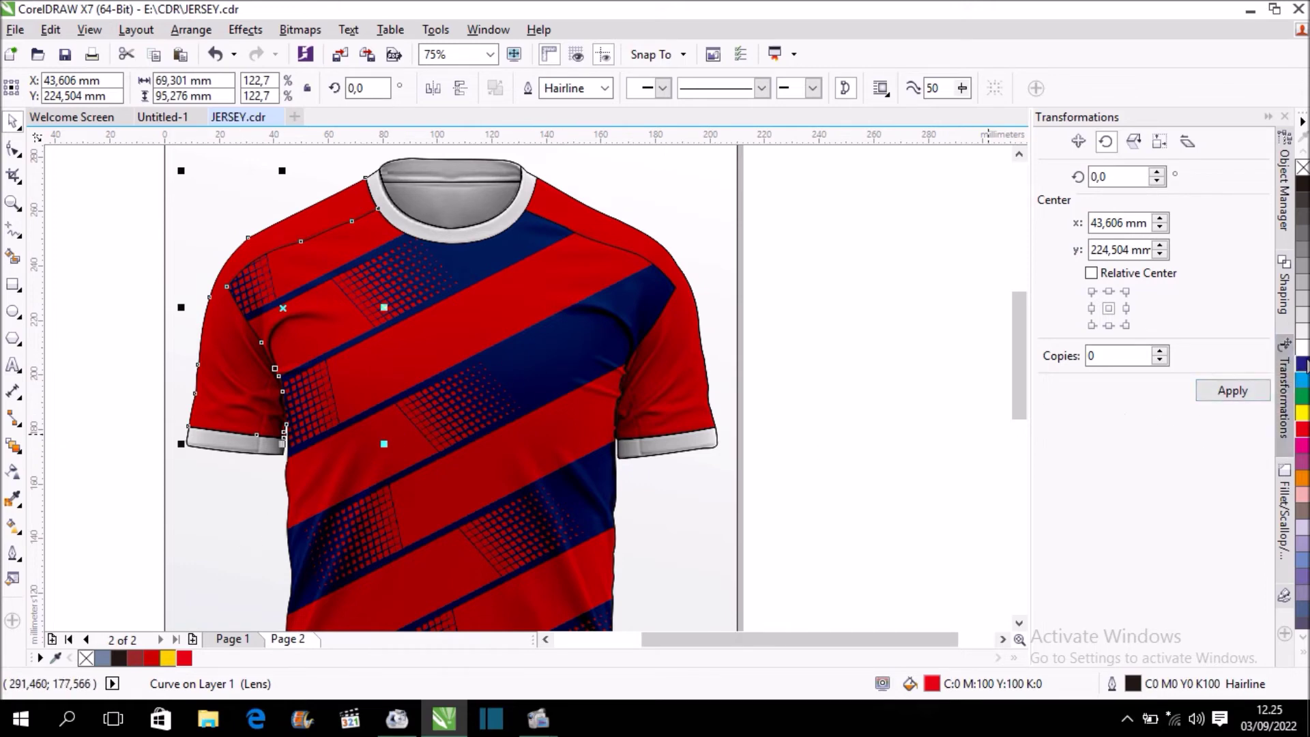
click(682, 351)
click(200, 657)
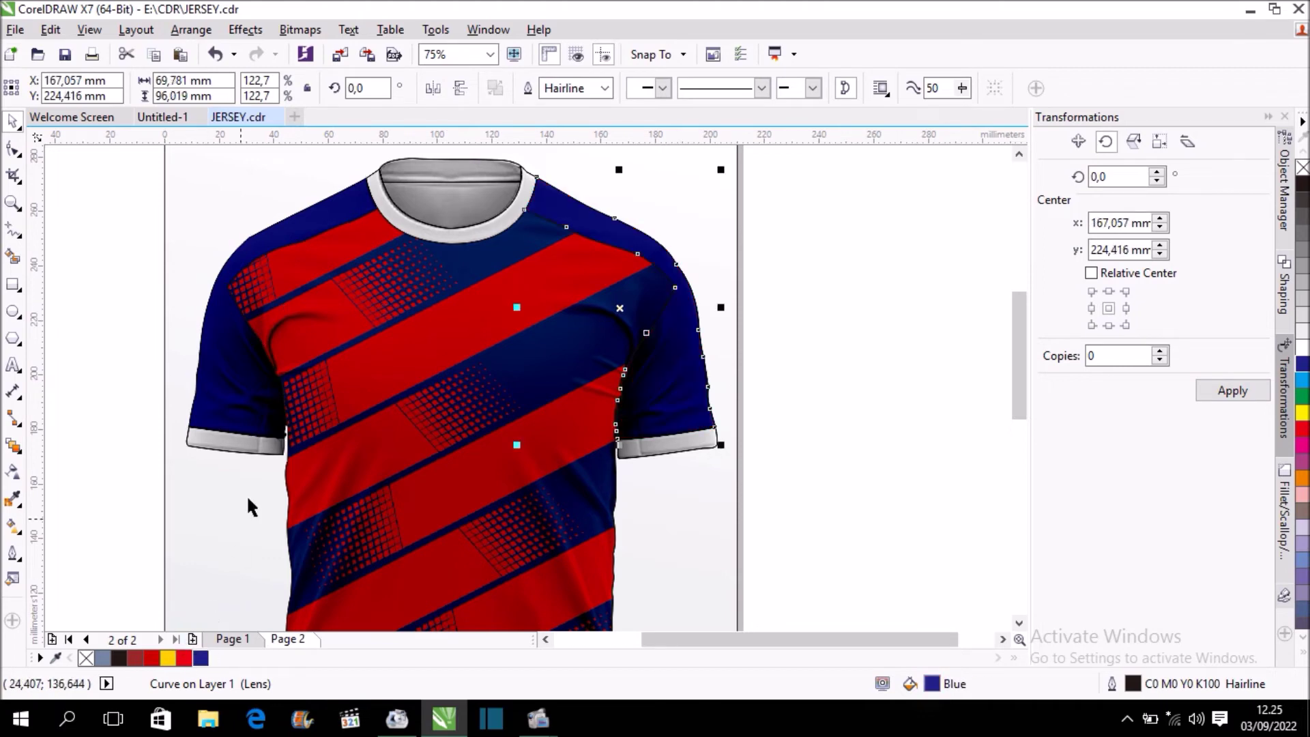
Try red and navy on the collar ring and fill both sleeve cuffs red
click(453, 238)
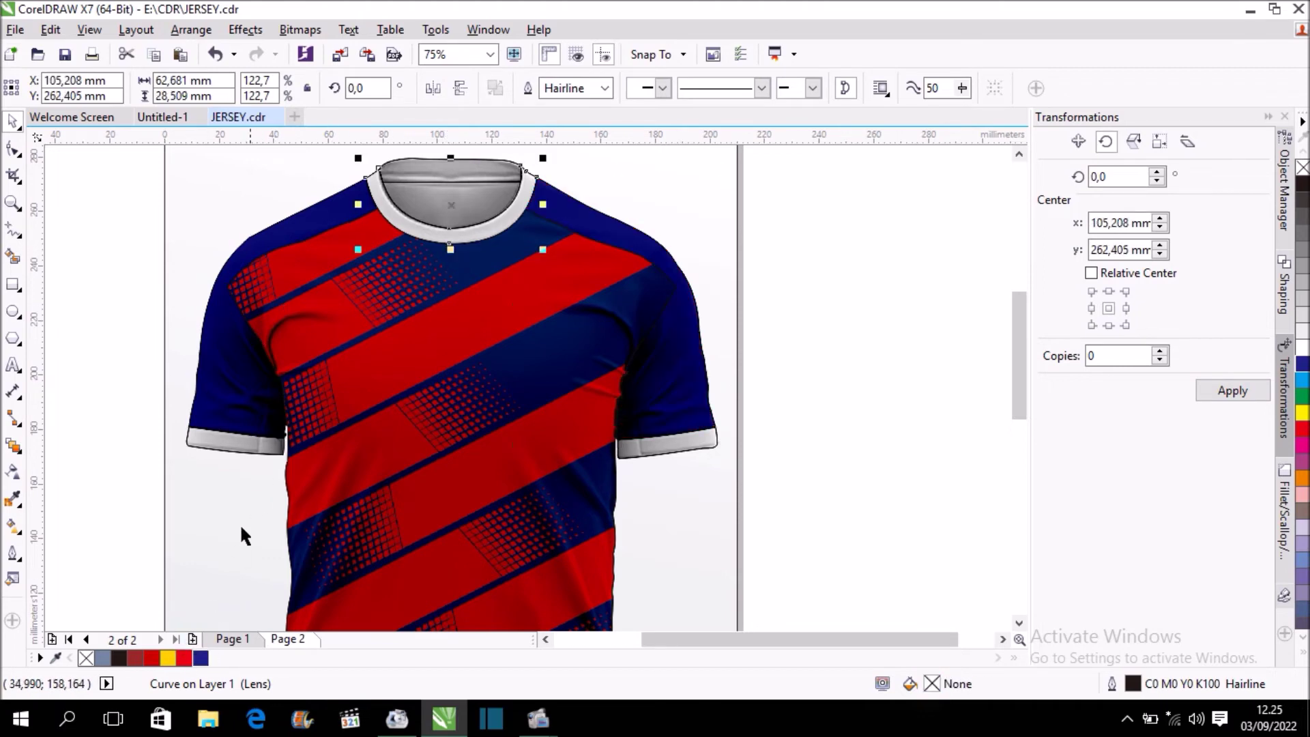
click(187, 658)
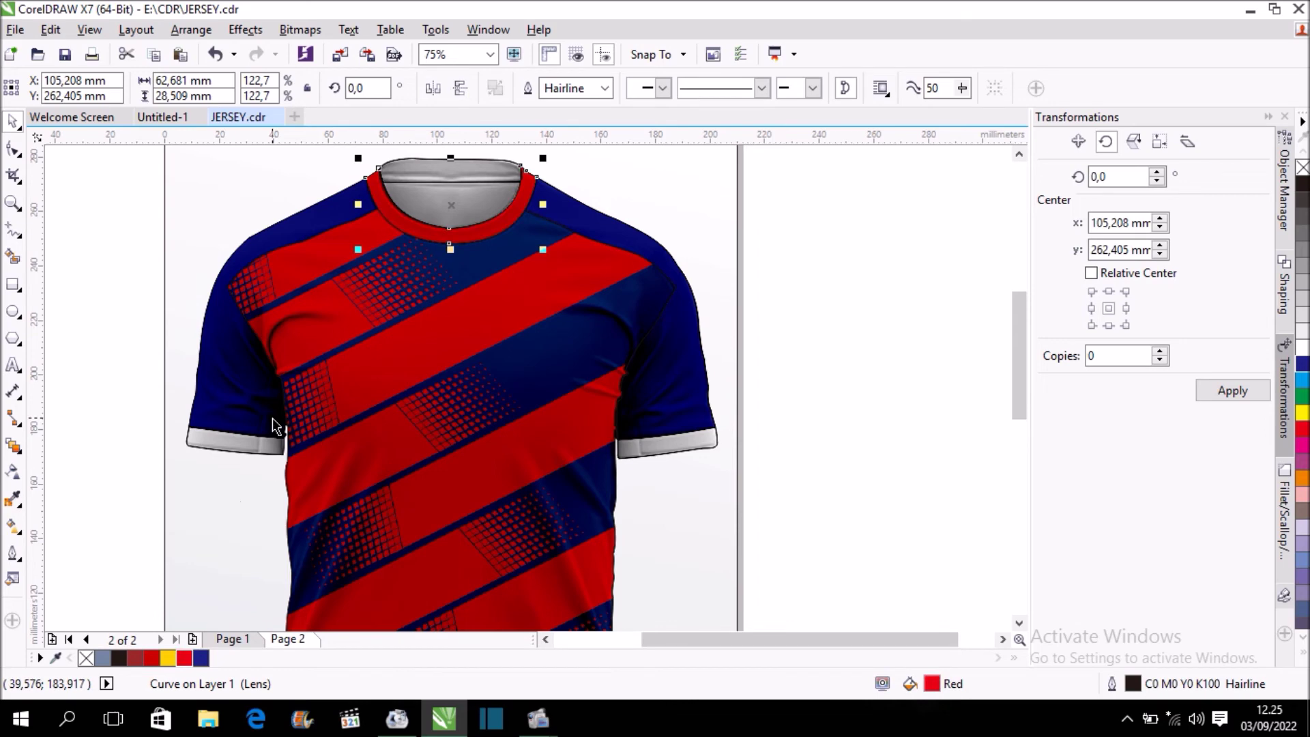
click(202, 656)
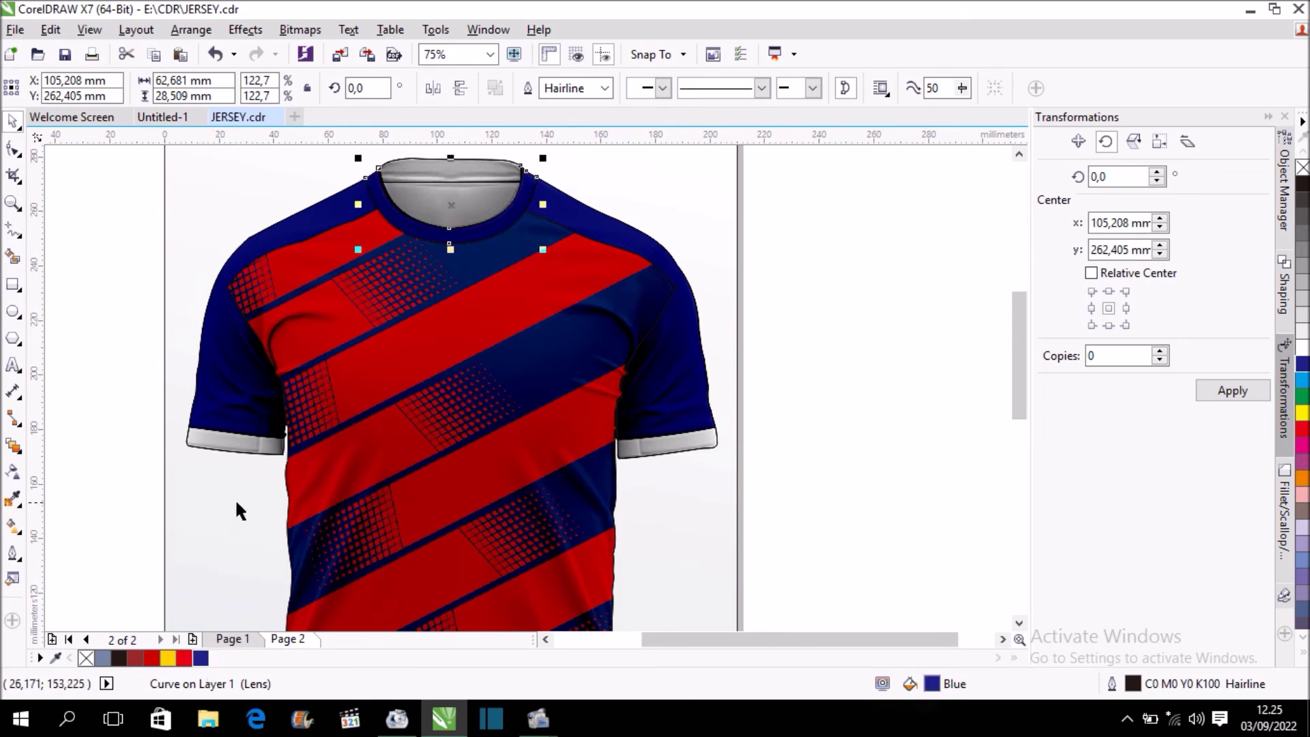
click(234, 443)
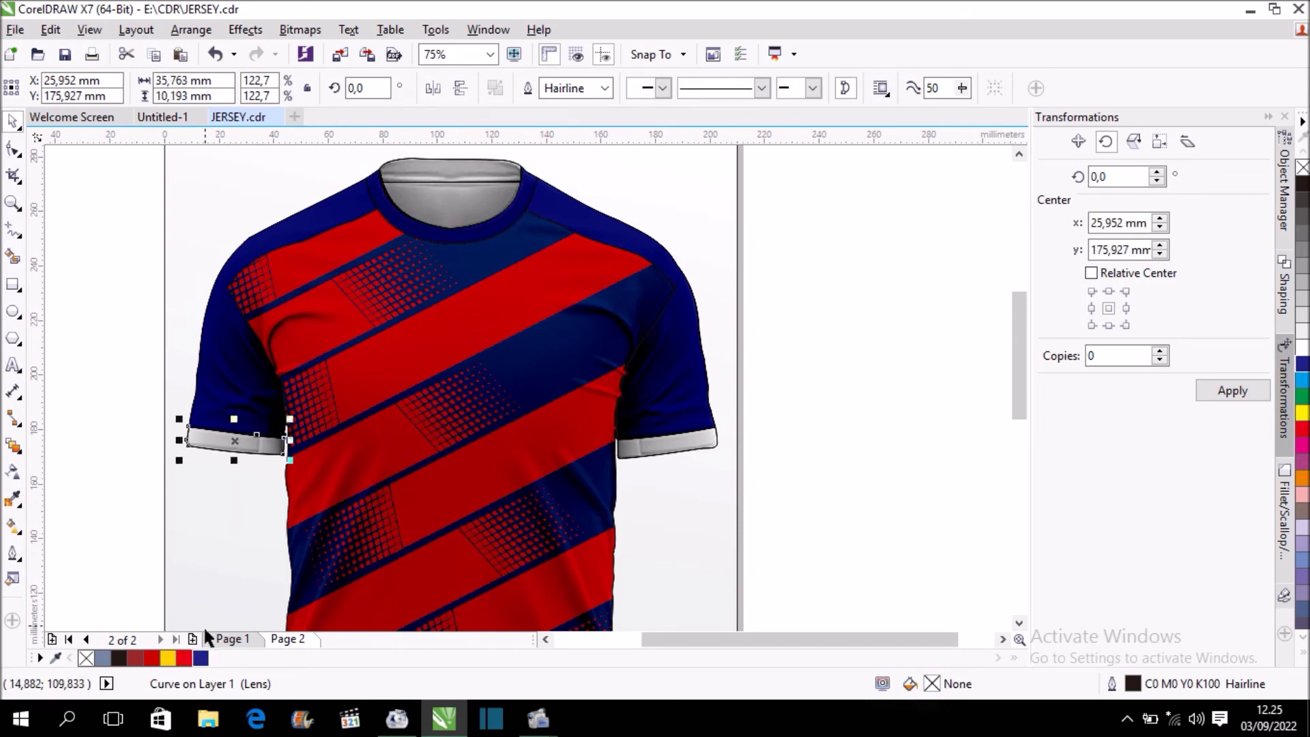
click(184, 657)
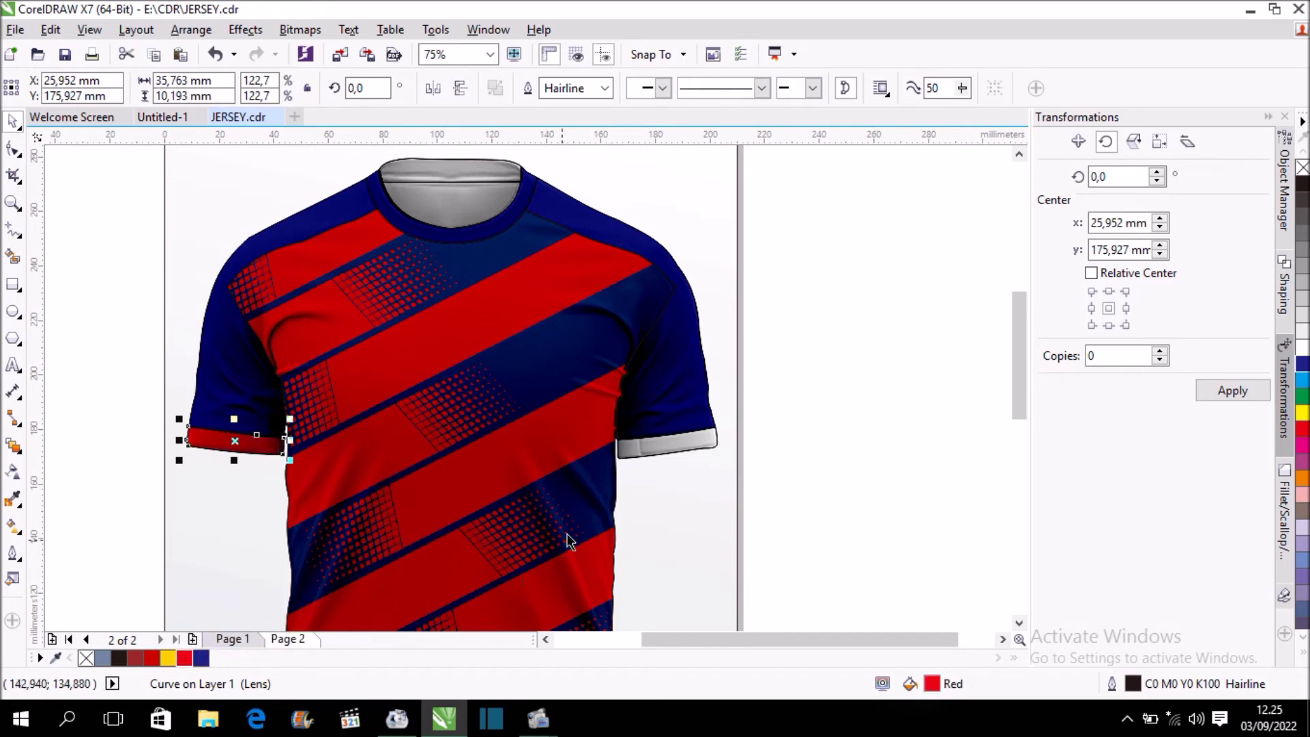
click(676, 449)
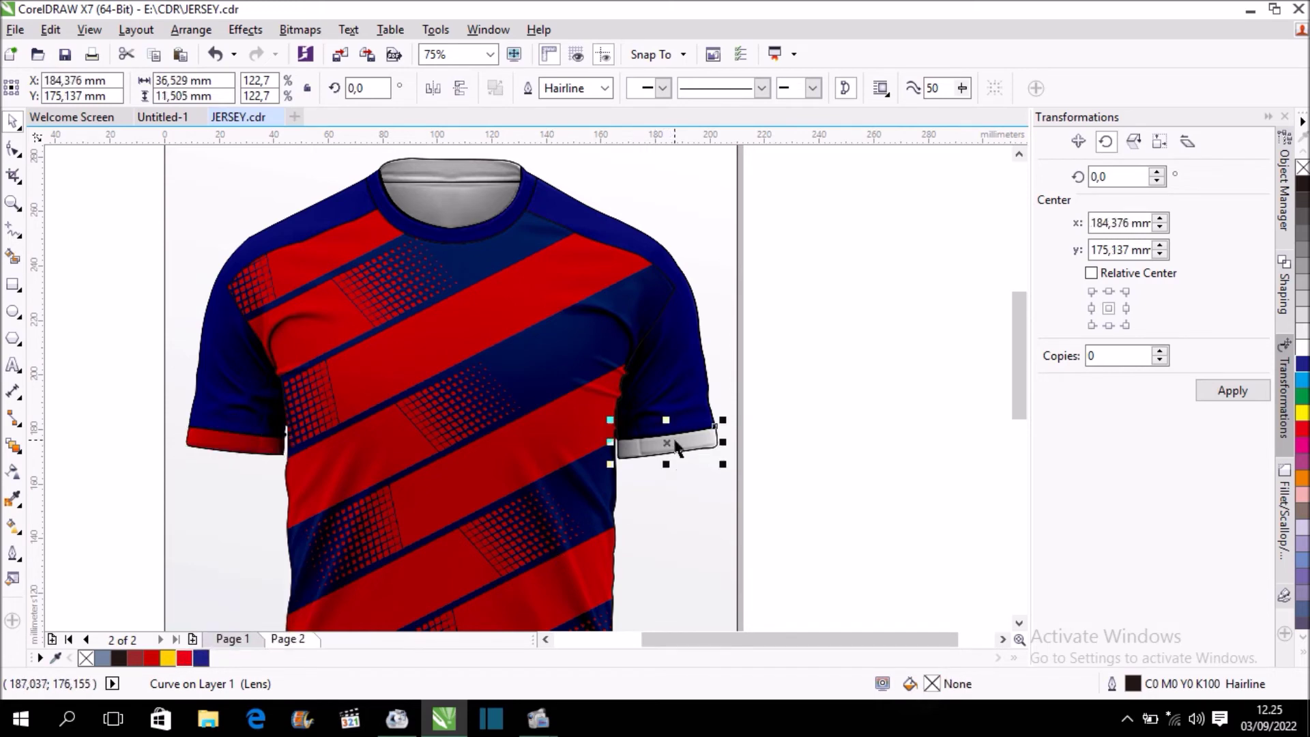
click(184, 657)
Fill the collar ring, inner collar piece, remaining collar shape and inner collar curve red
click(446, 235)
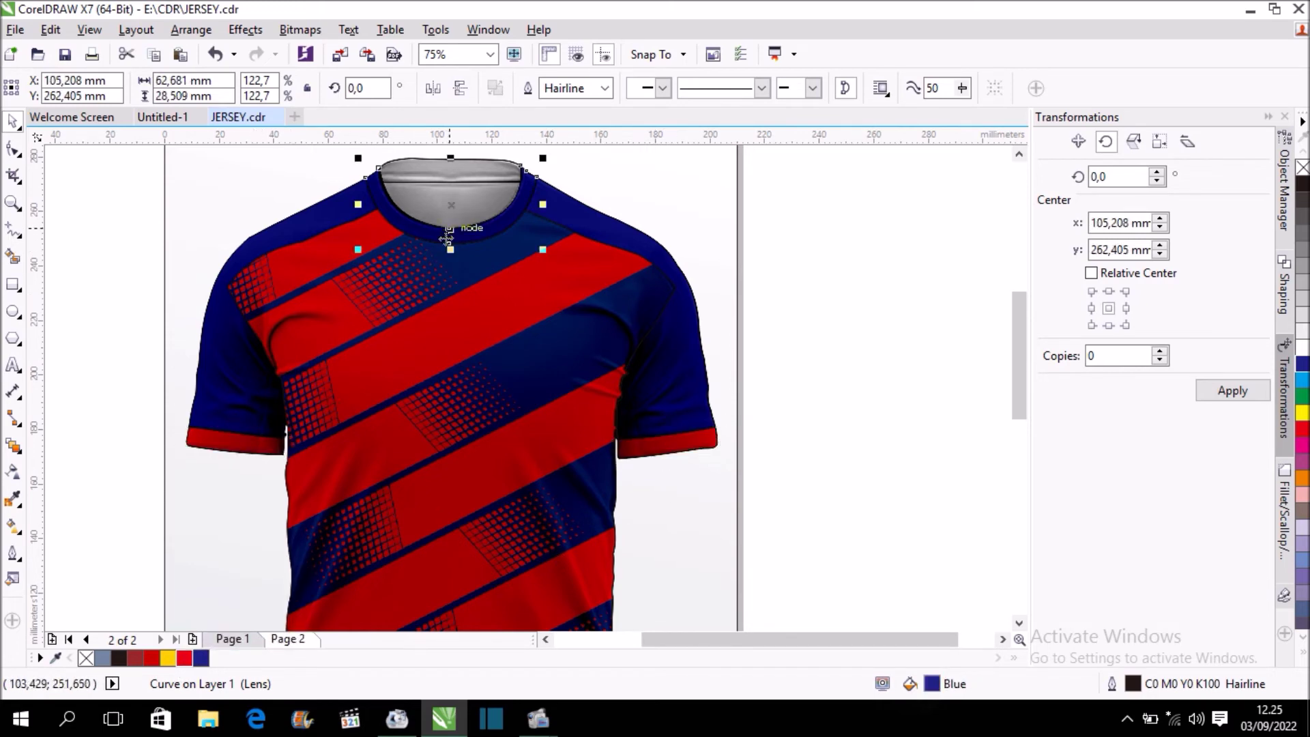
click(189, 657)
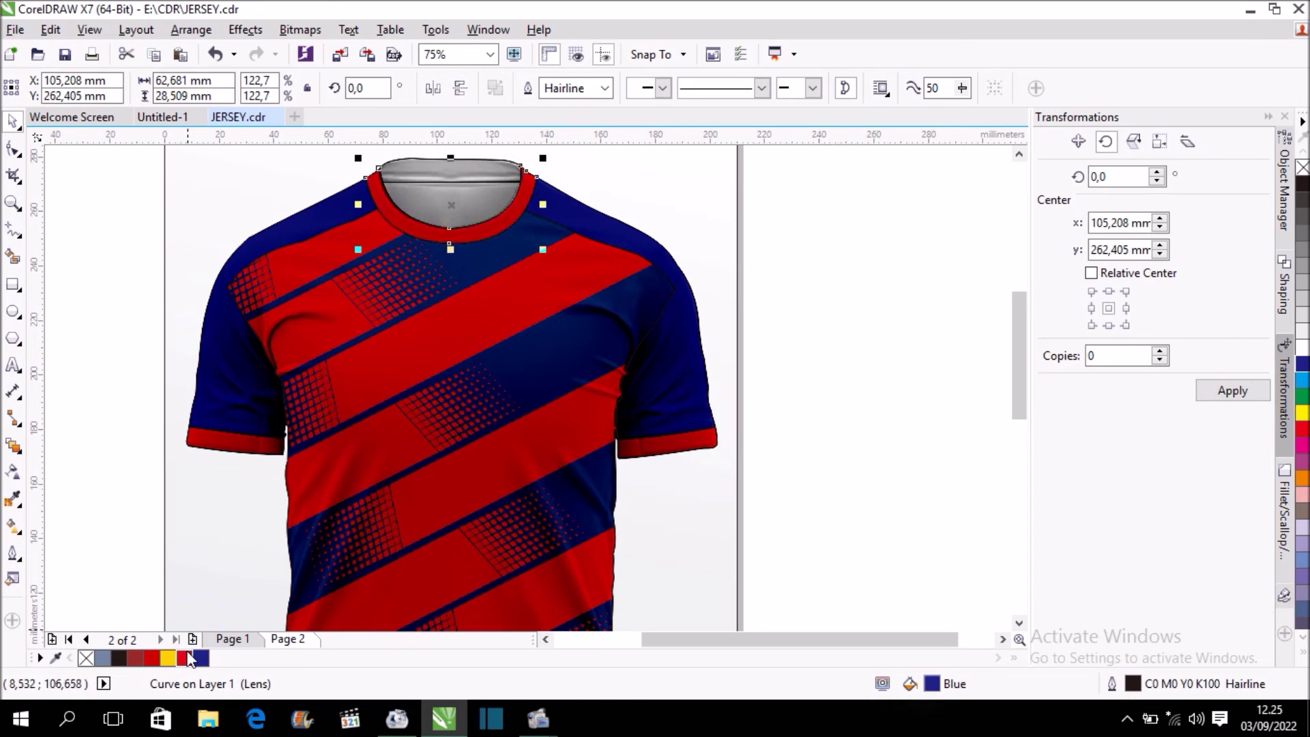
click(451, 179)
click(190, 657)
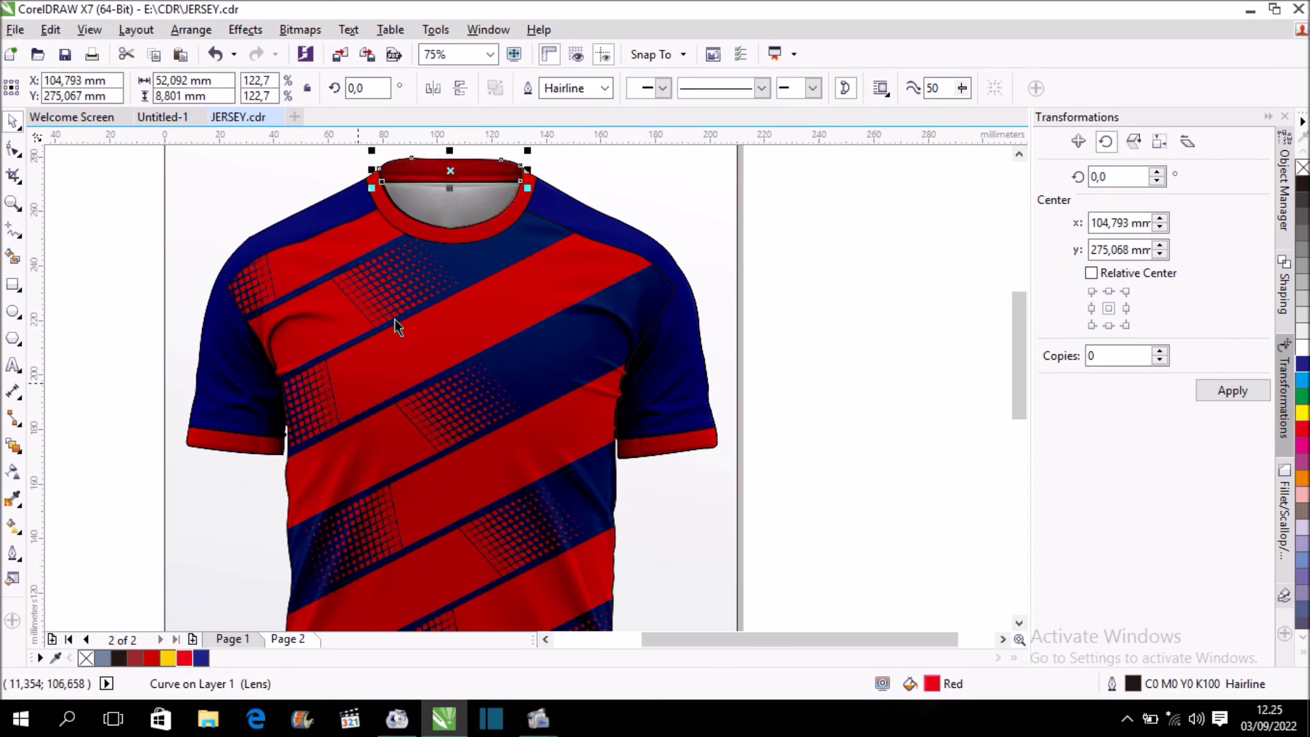
click(469, 183)
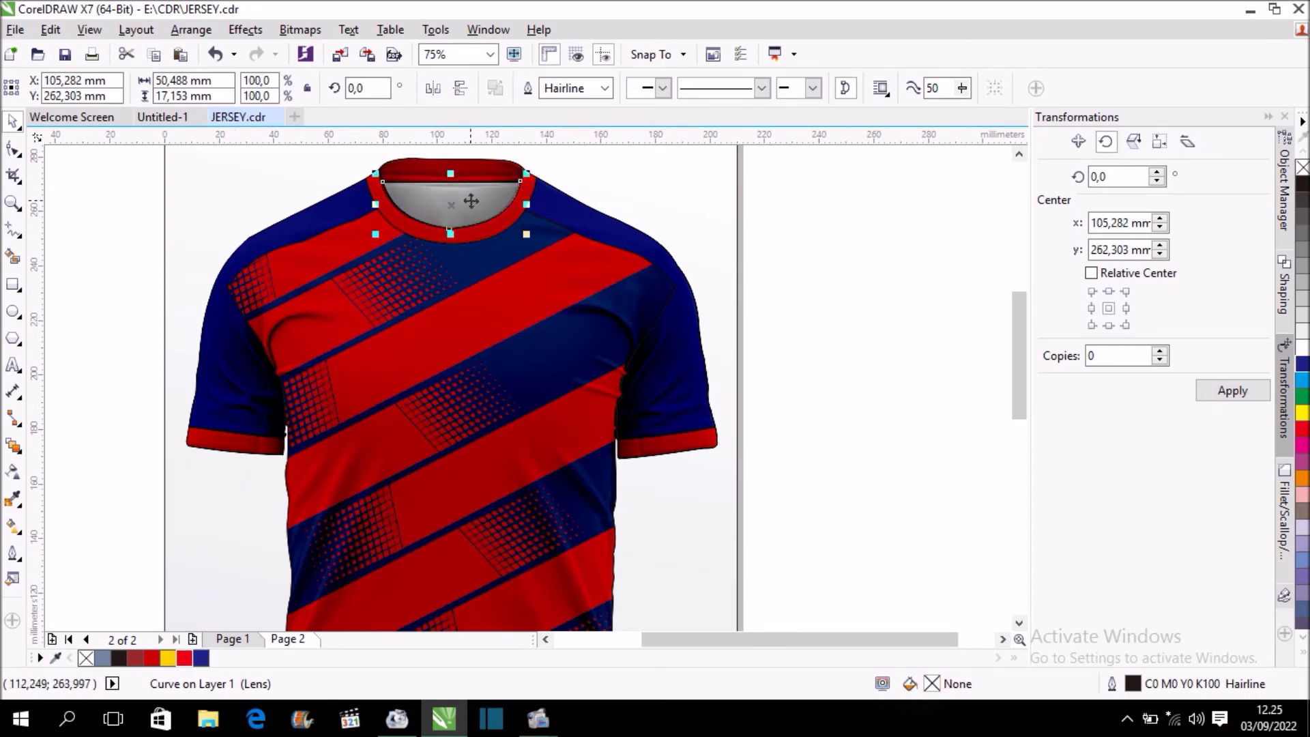
click(192, 659)
click(746, 252)
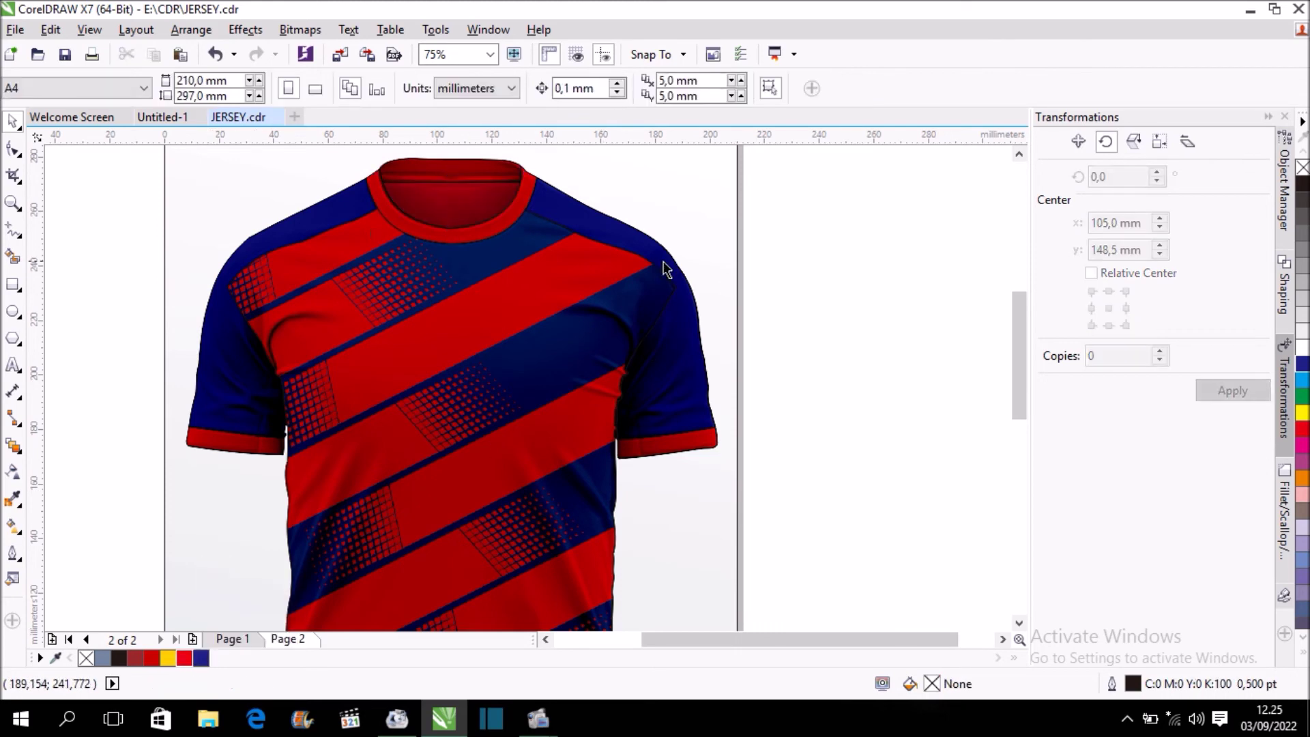
scroll(665, 269, down, 2)
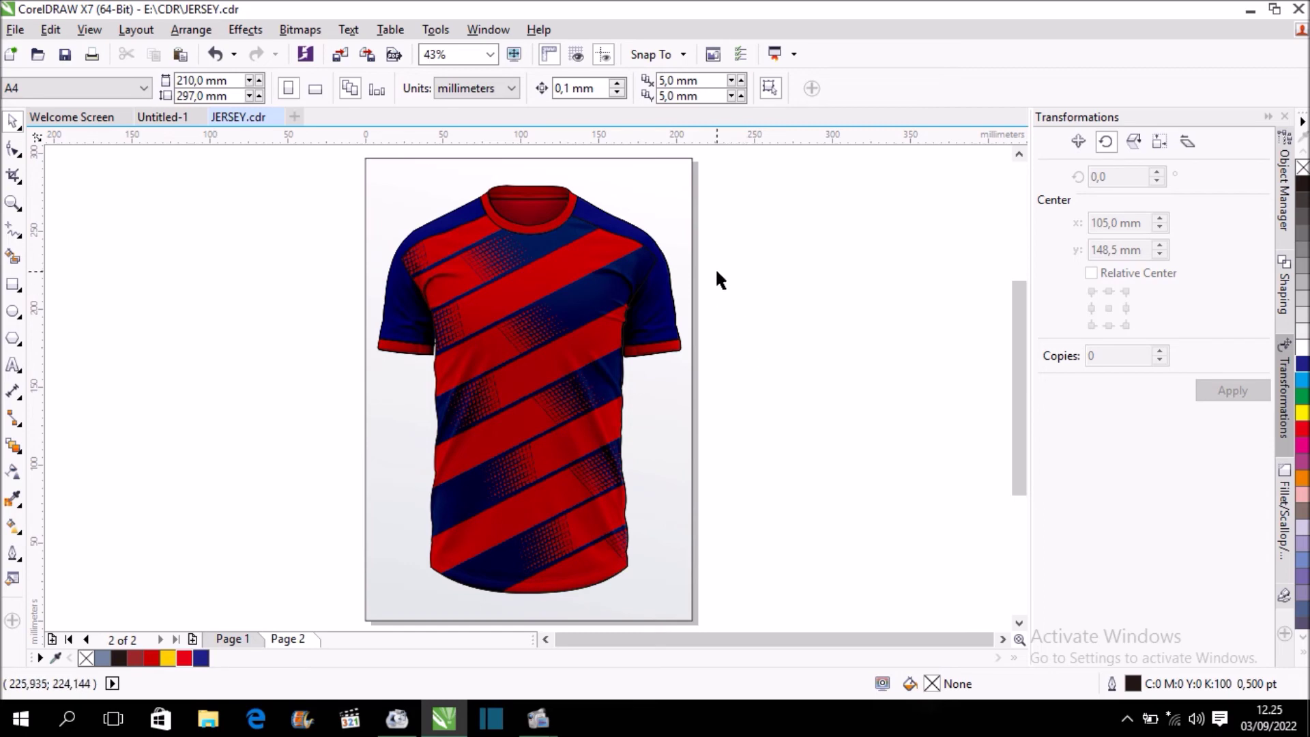
Select and then deselect the jersey parts, and bring up the Pictures folder window from the taskbar
mouse_move(333, 176)
mouse_down()
mouse_move(684, 525)
mouse_move(706, 592)
mouse_up()
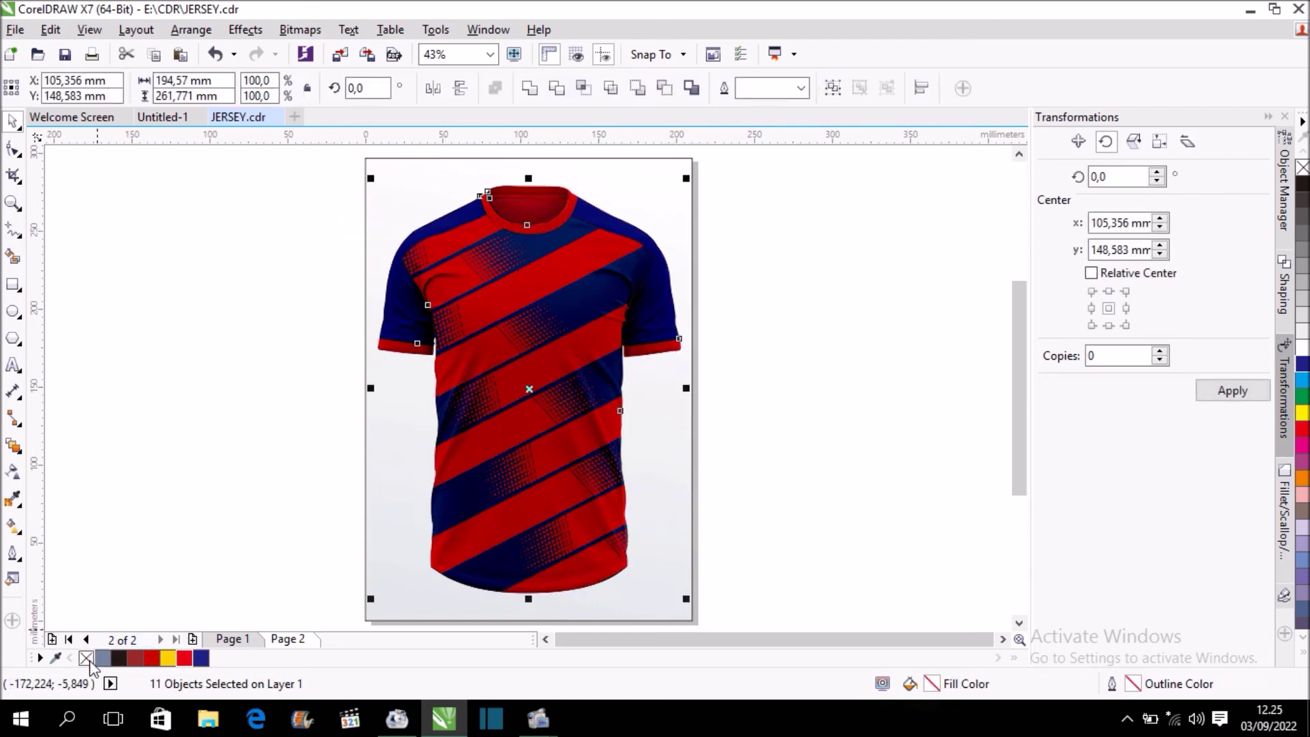
click(221, 333)
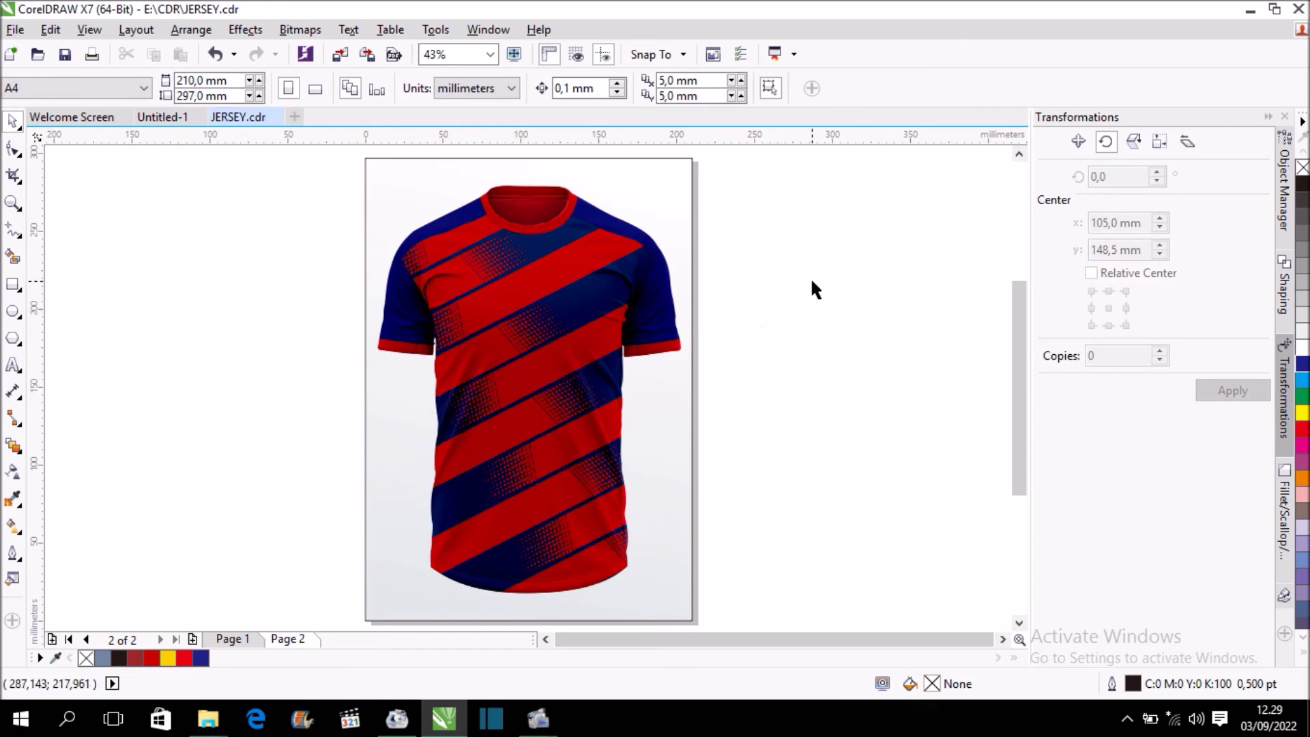
click(208, 718)
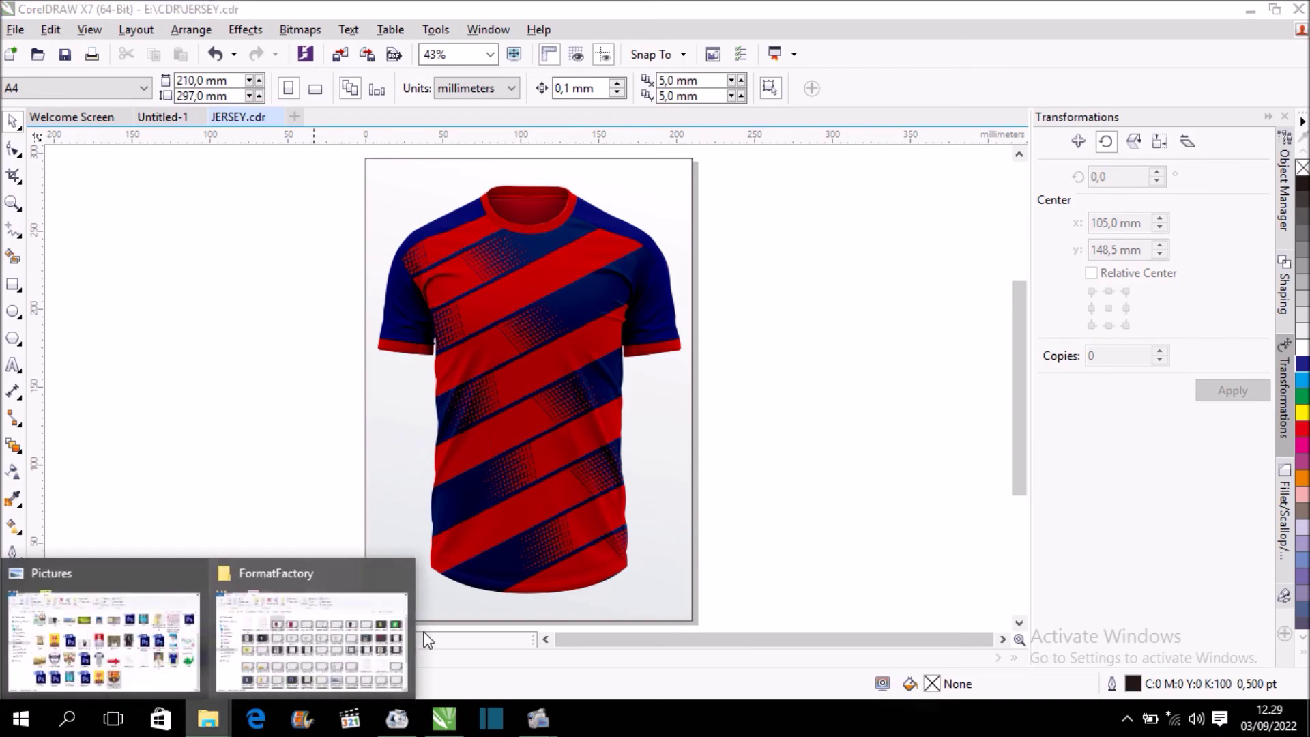
click(102, 641)
Drag the FC_Barcelona crest into the drawing and shrink it to a roughly 20 × 21 mm chest badge
mouse_move(730, 606)
mouse_down()
mouse_move(450, 694)
mouse_move(716, 437)
mouse_up()
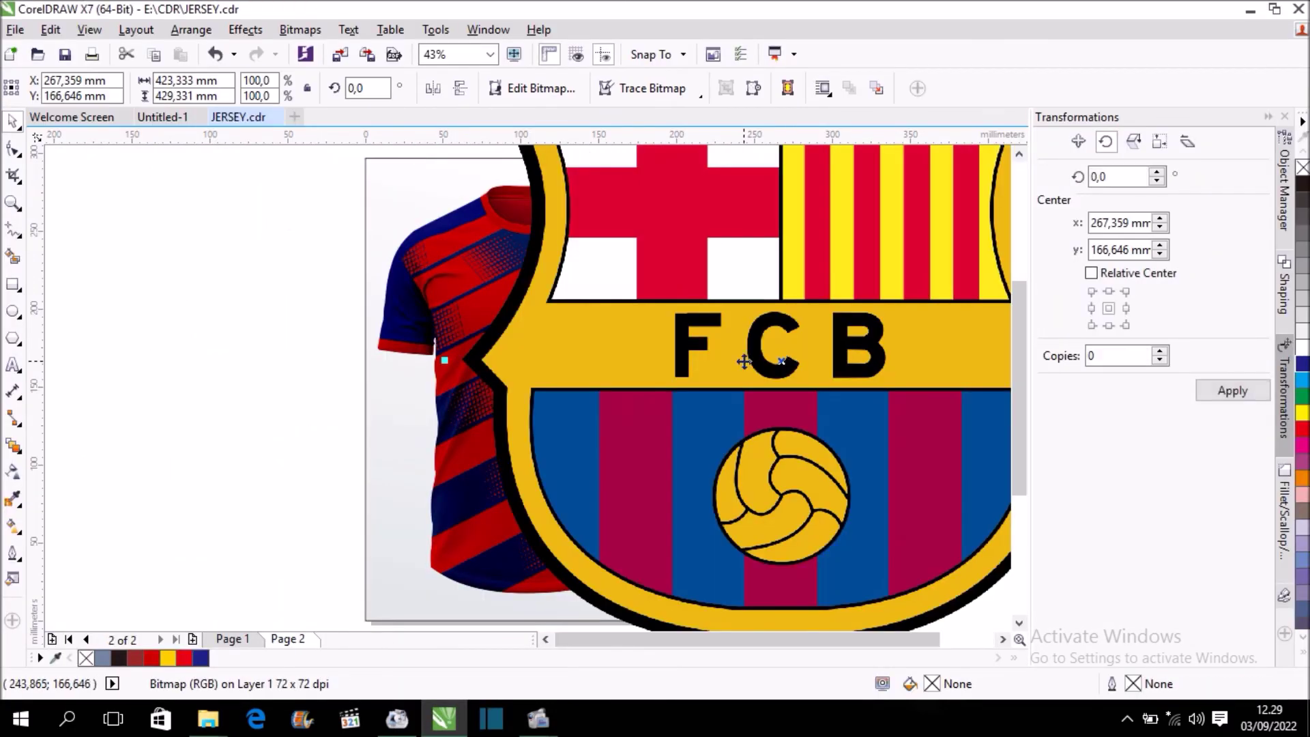
scroll(744, 361, down, 3)
mouse_move(904, 215)
mouse_down()
mouse_move(769, 402)
mouse_move(723, 399)
mouse_up()
scroll(672, 409, up, 2)
drag(627, 474, 673, 319)
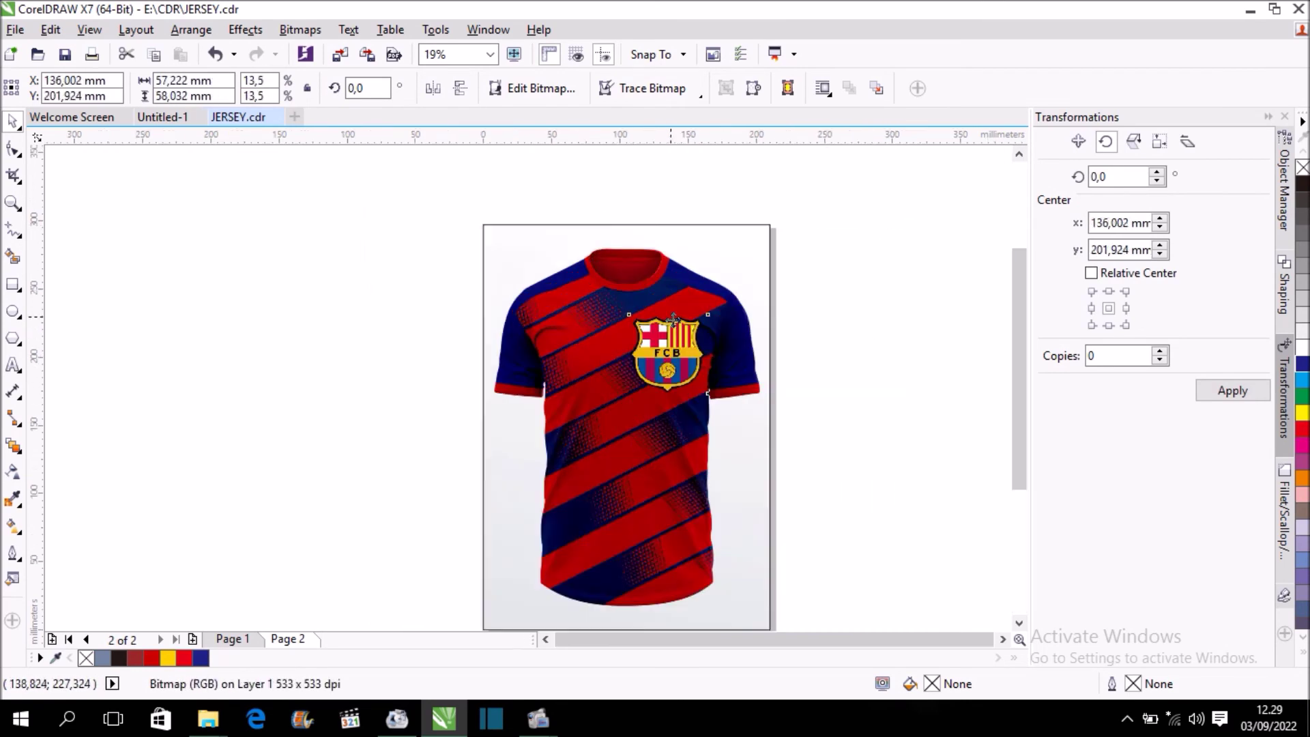
scroll(673, 319, up, 3)
mouse_move(586, 467)
mouse_down()
mouse_move(645, 386)
mouse_move(702, 354)
mouse_move(672, 355)
mouse_up()
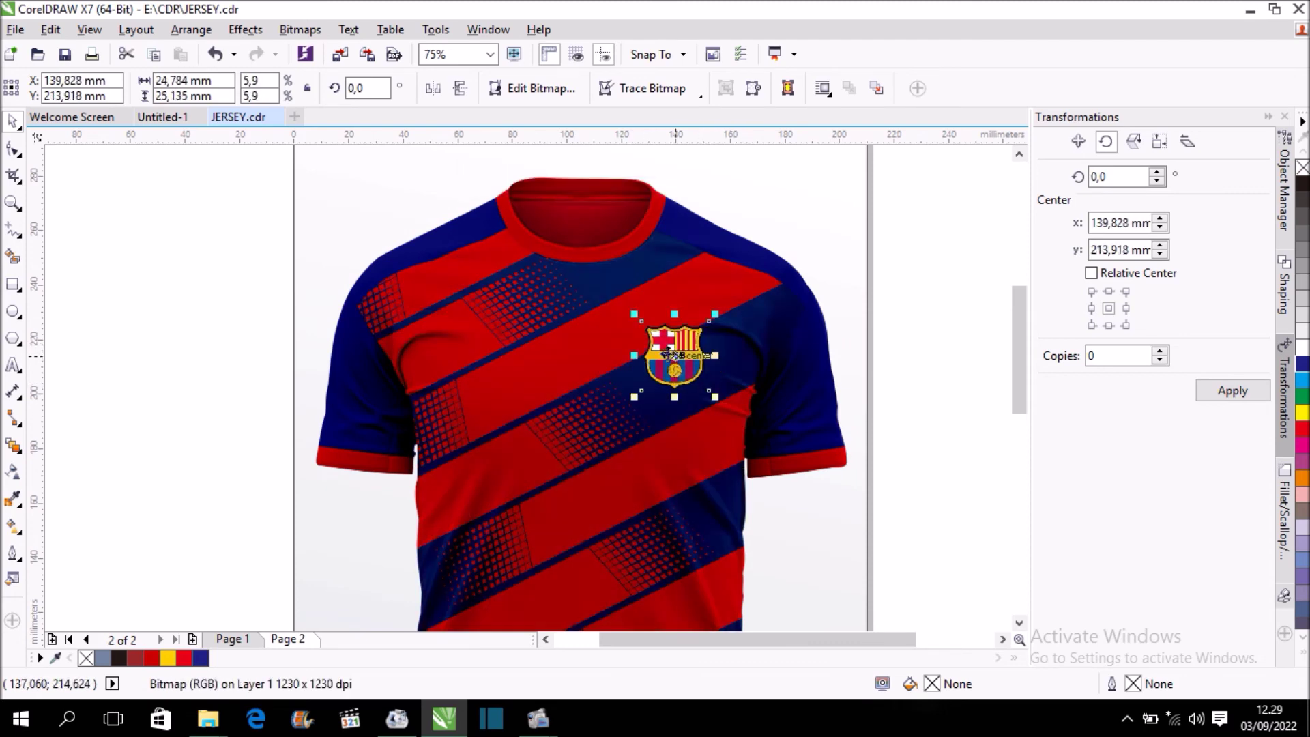
scroll(669, 352, up, 1)
drag(751, 444, 731, 423)
drag(686, 364, 728, 362)
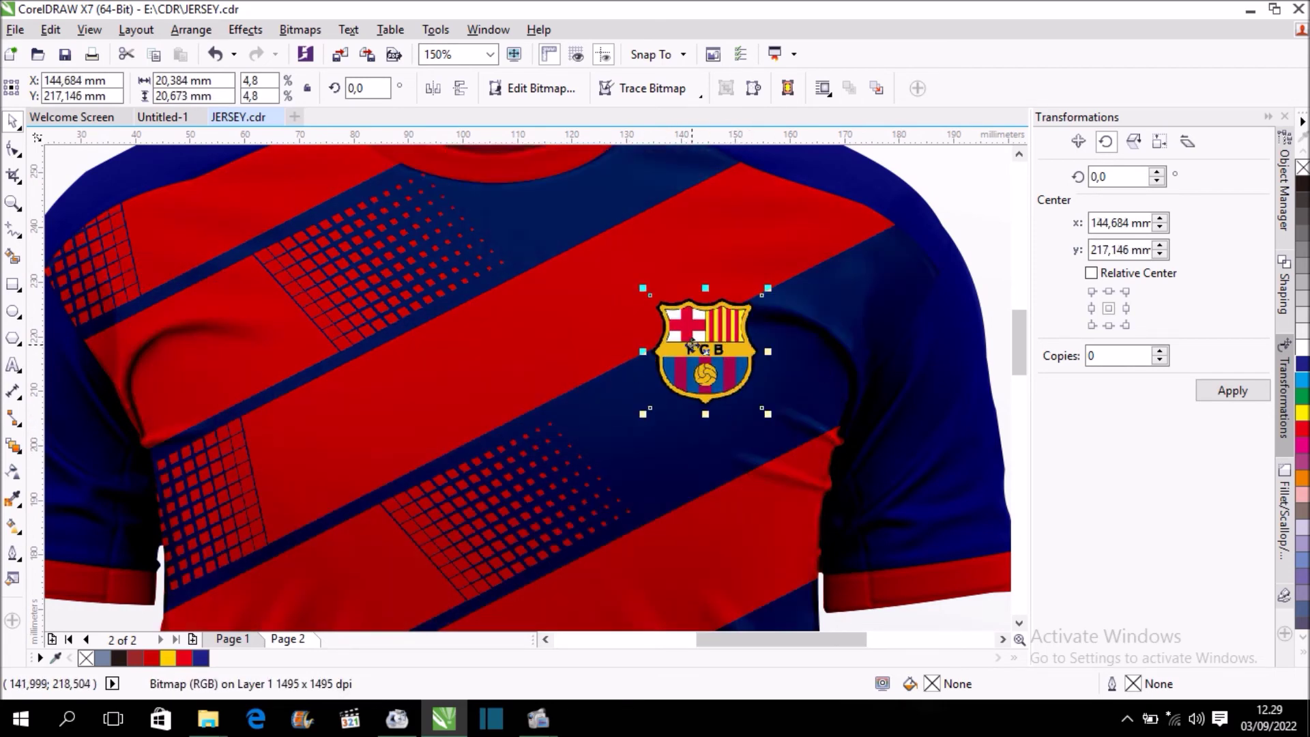
click(950, 187)
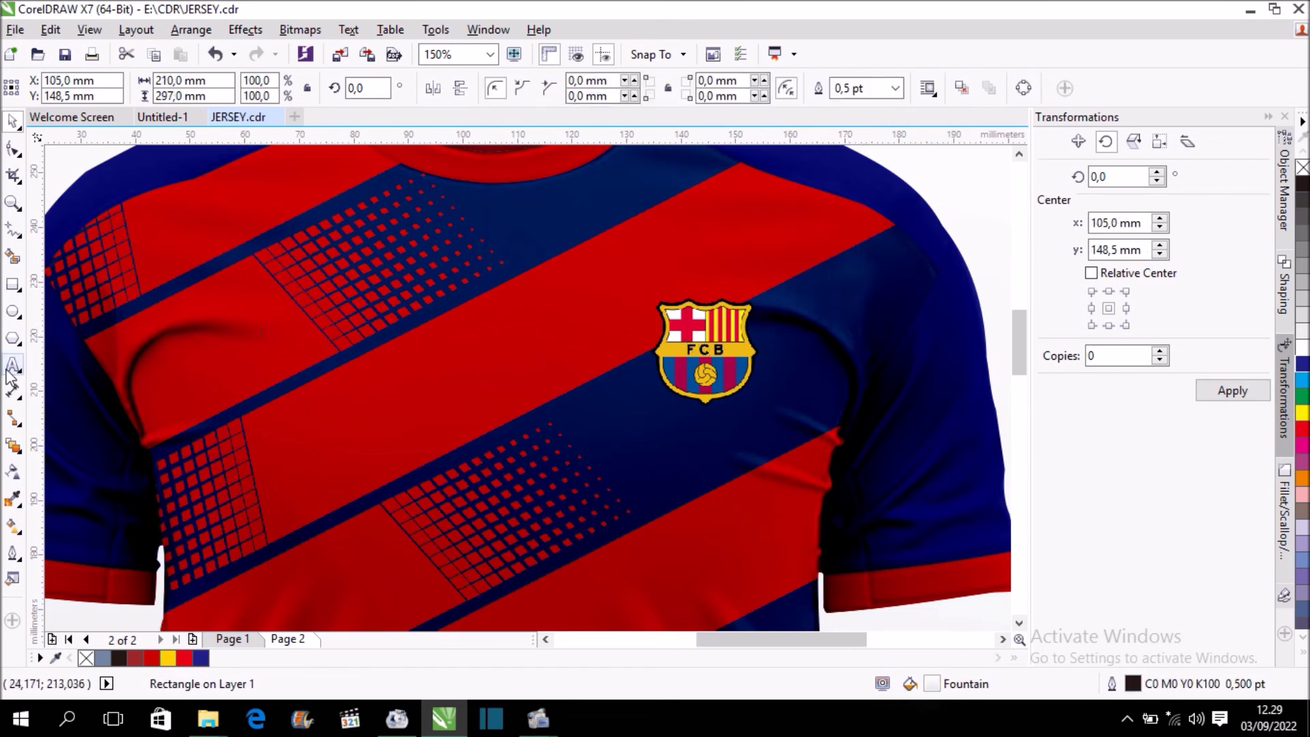
Add an 'M' text on the left chest in ParkAvenue BT font
key(F8)
click(311, 369)
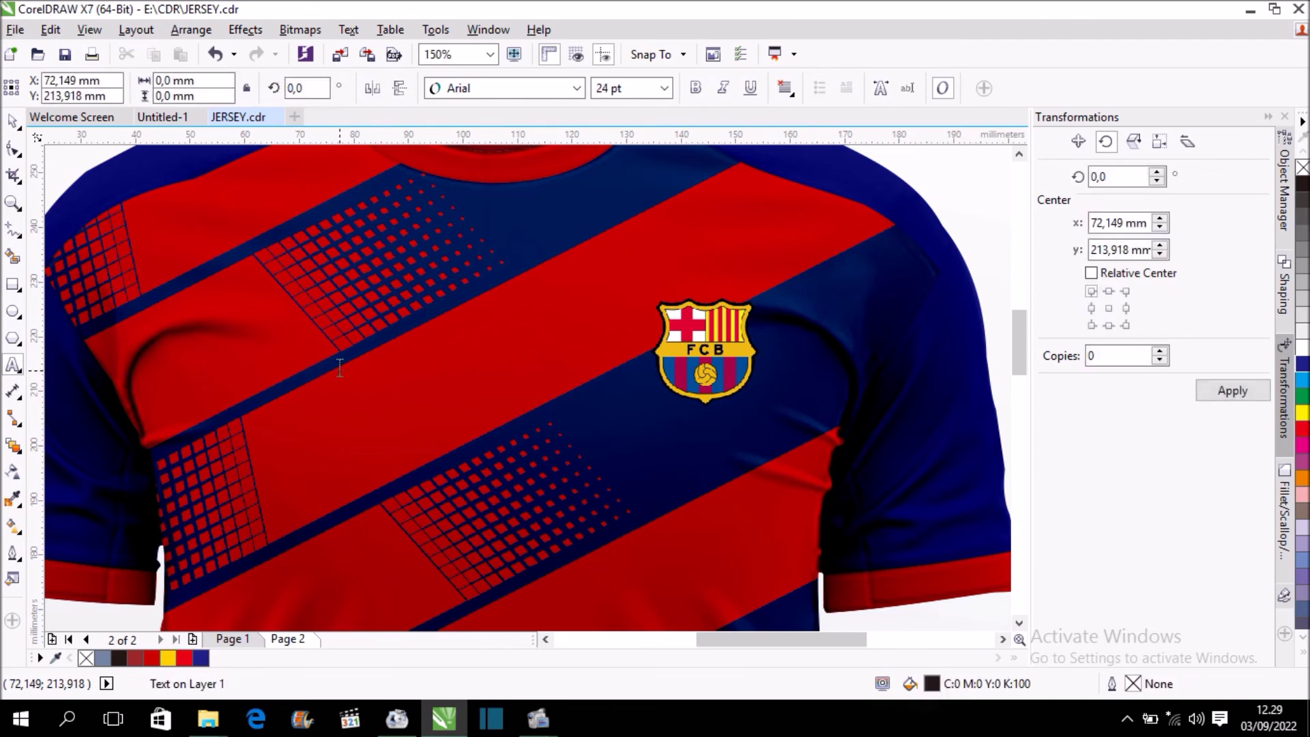
text(M)
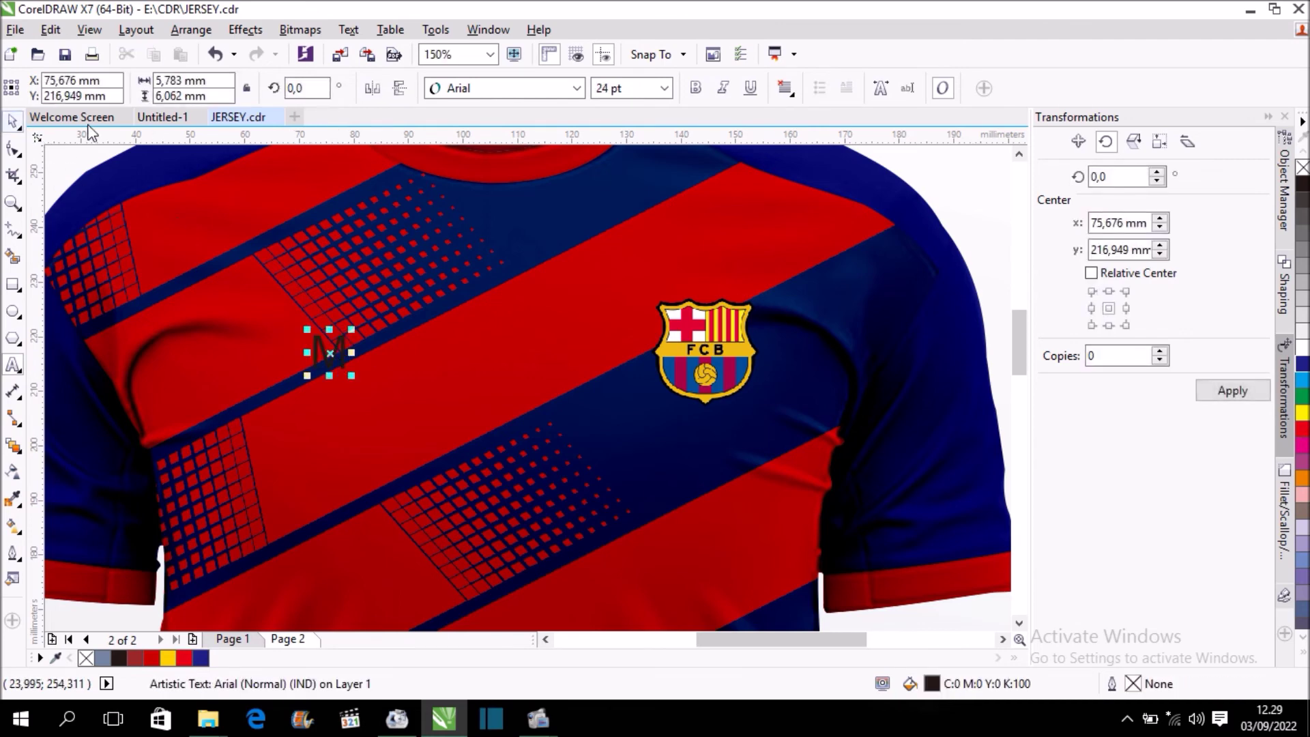
click(576, 88)
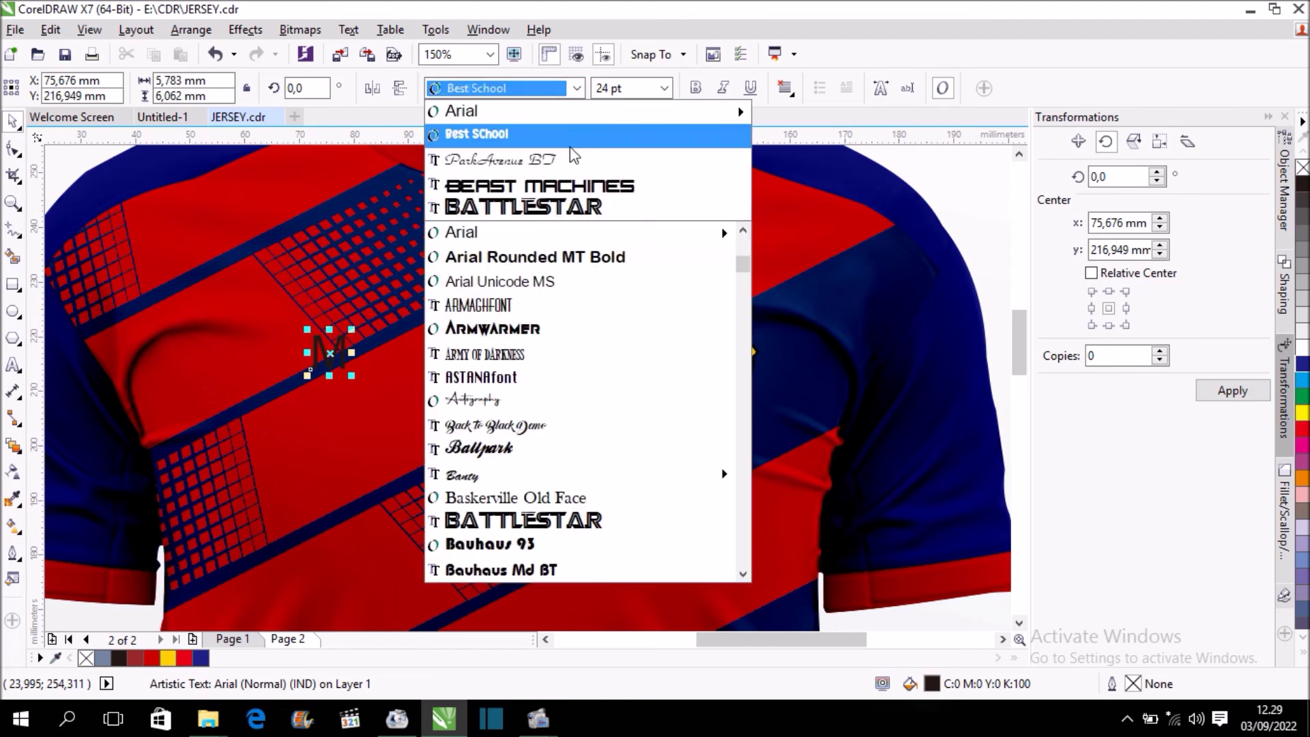
click(572, 158)
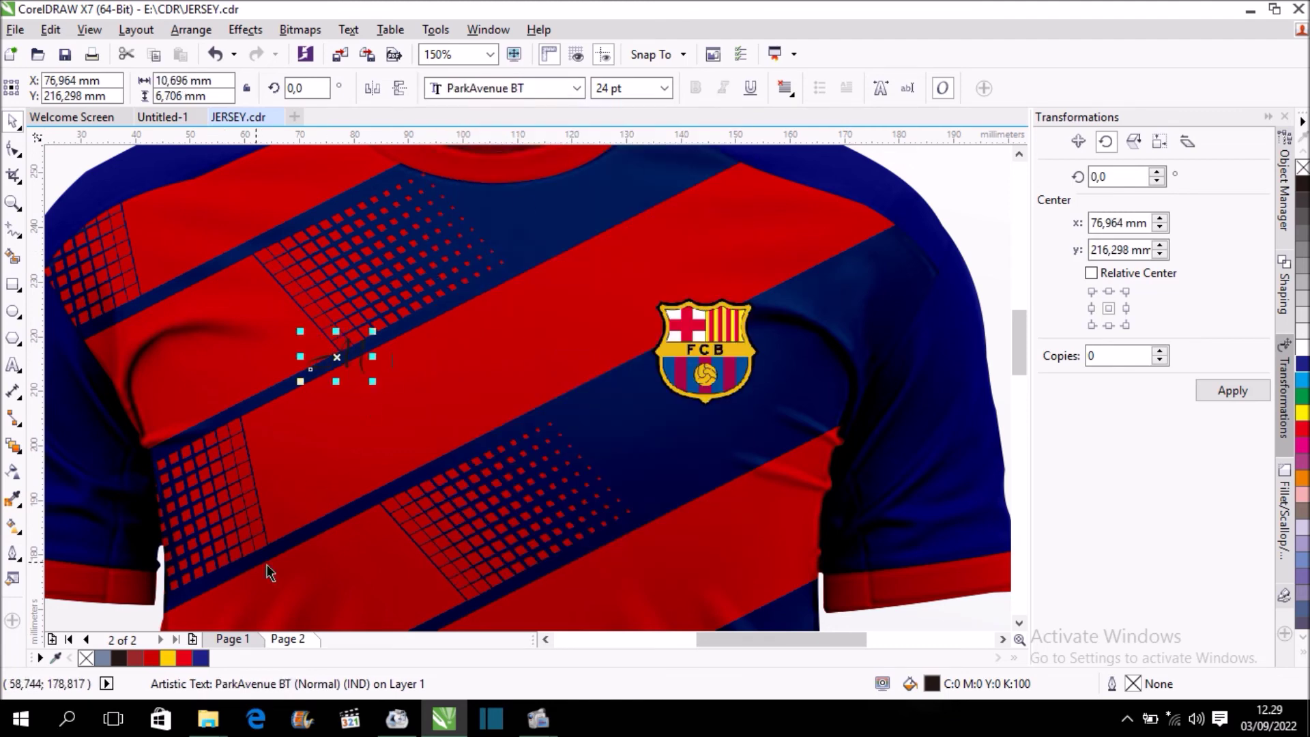
Colour the M white and enlarge it to about 22.2 × 13.9 mm
click(1302, 345)
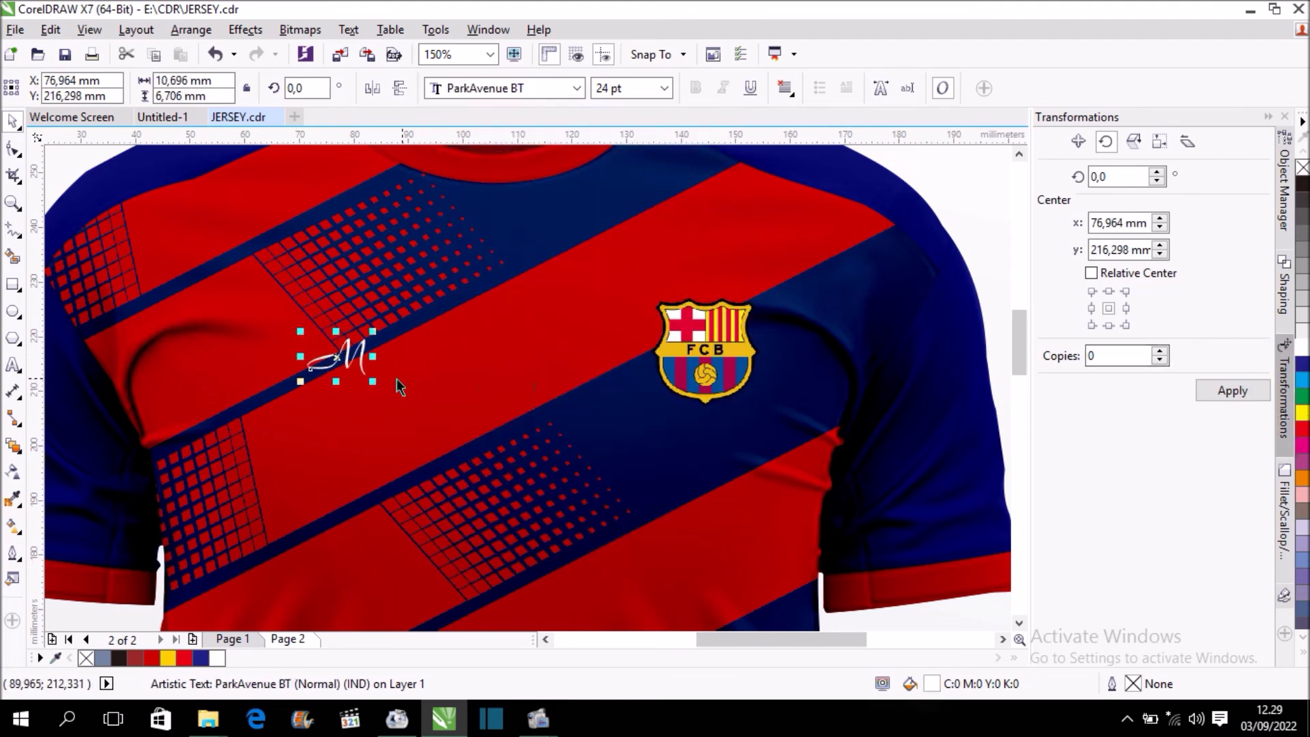
drag(373, 379, 424, 395)
scroll(385, 338, up, 2)
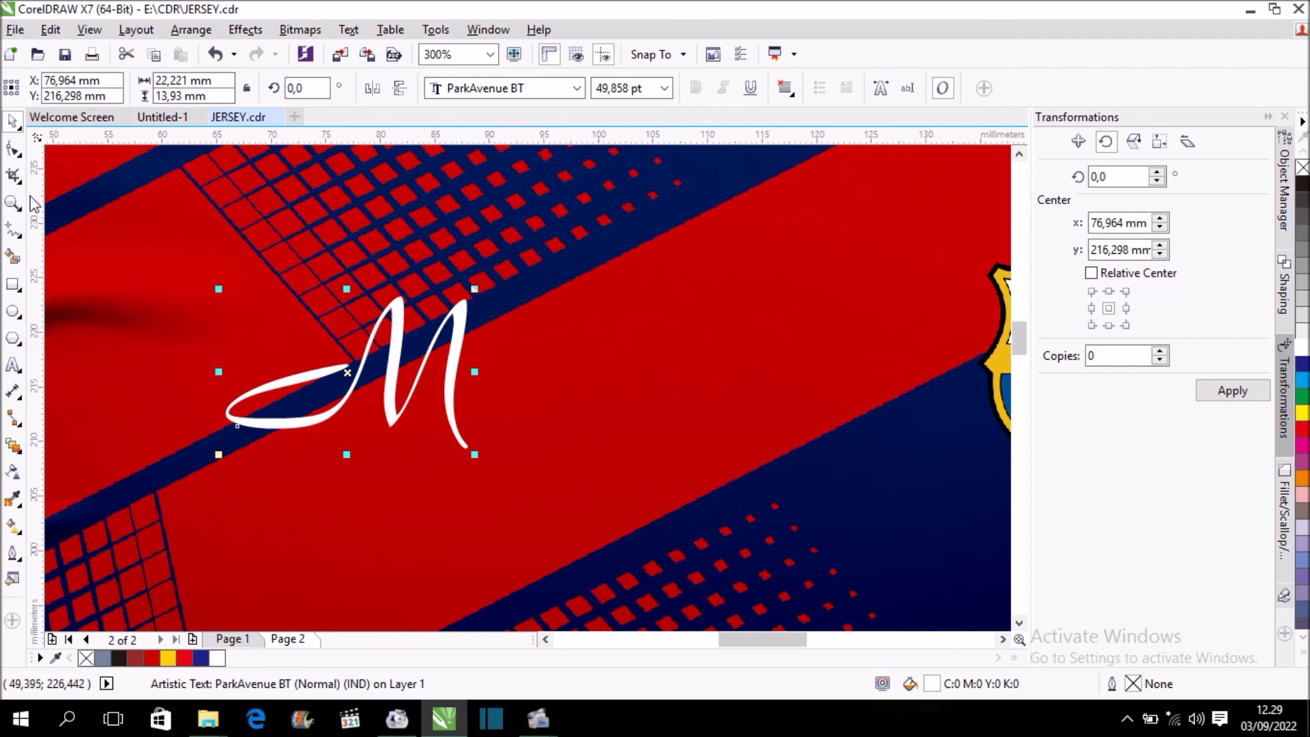
click(14, 368)
scroll(404, 439, down, 1)
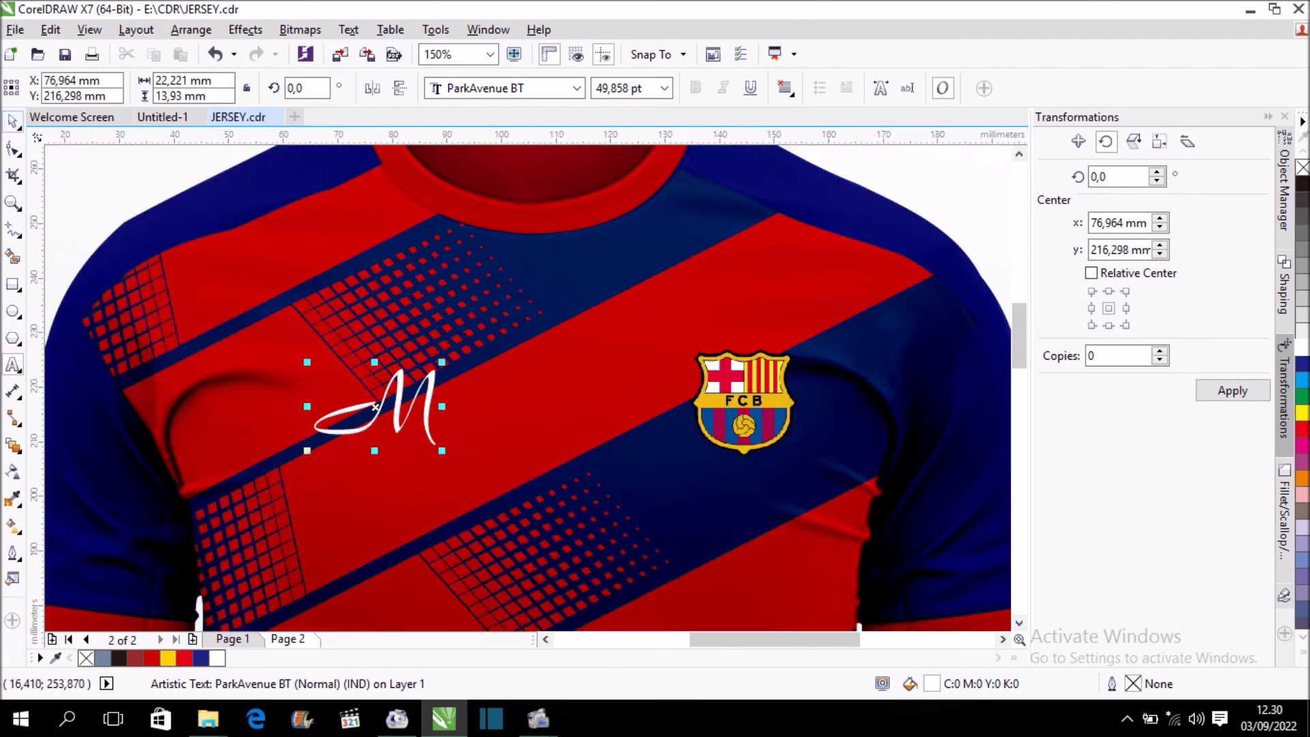
click(339, 402)
click(103, 197)
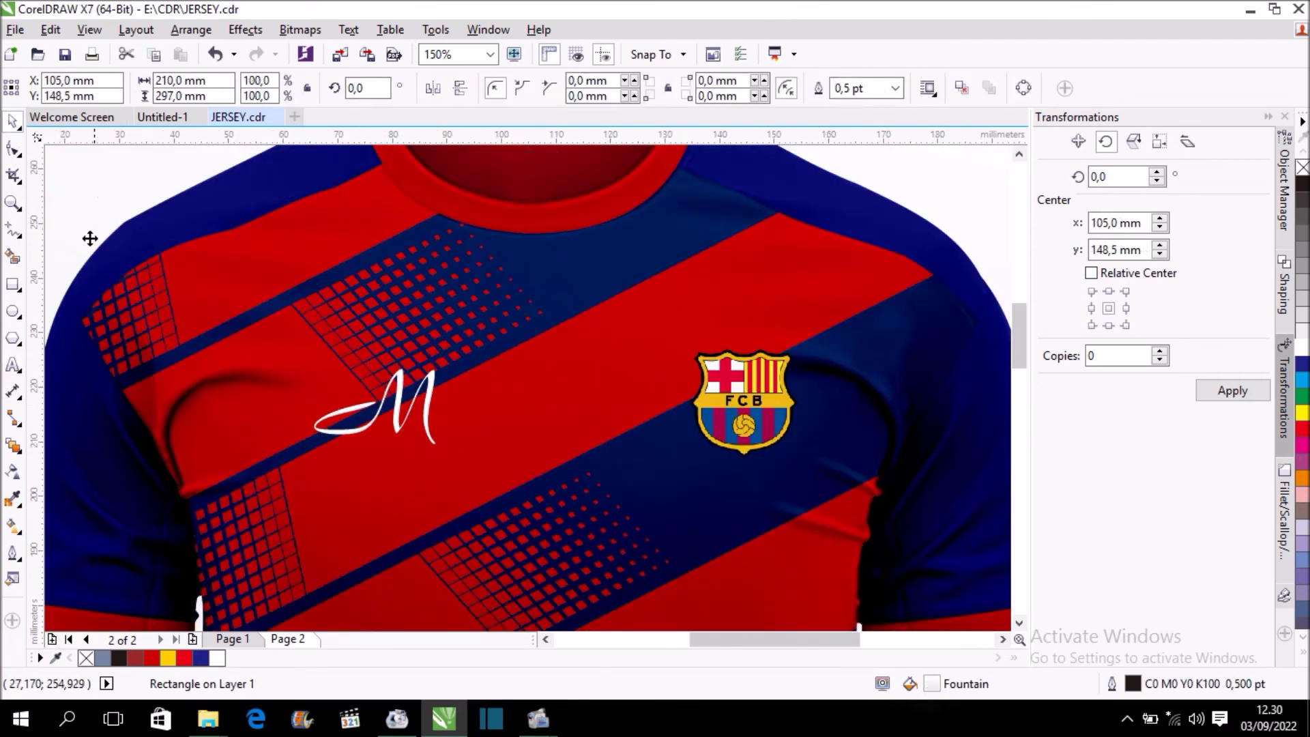
Add 'MAFAZA STUDIO' text below the M, coloured white and bold
click(13, 365)
click(310, 472)
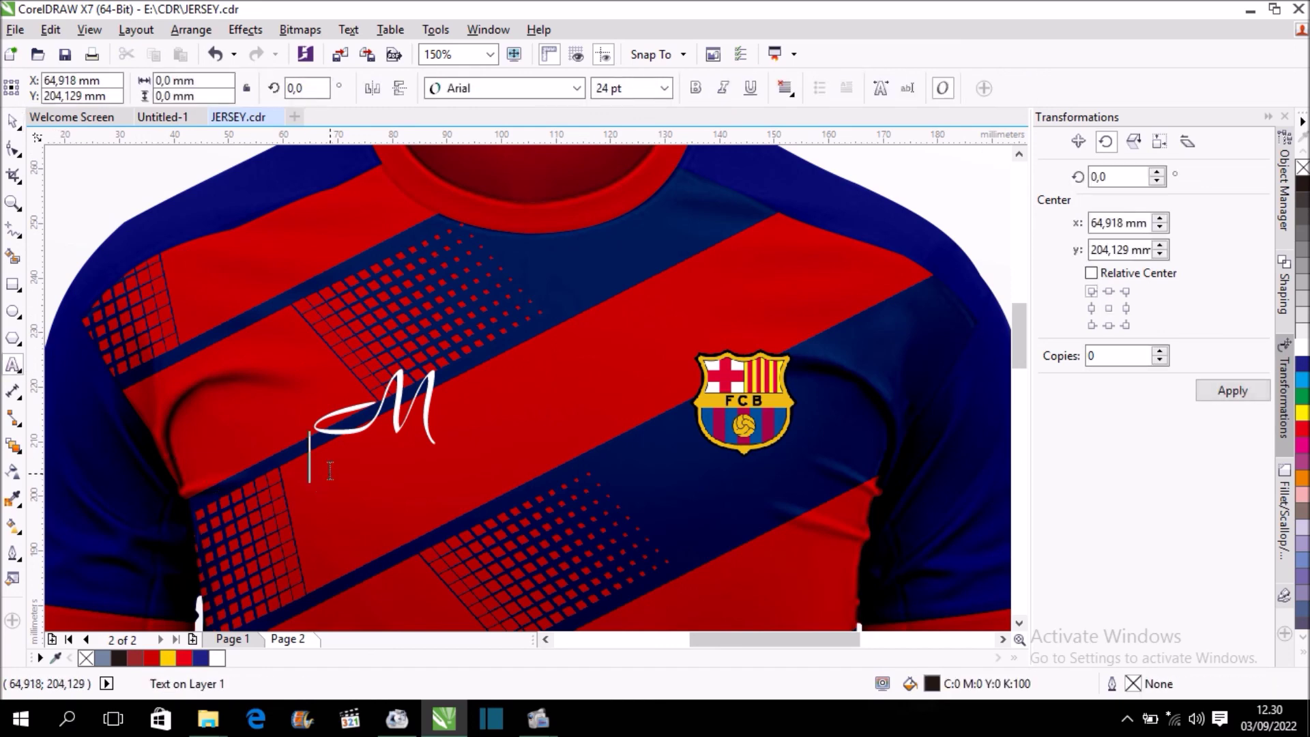
text(MAFAZA STUDIO)
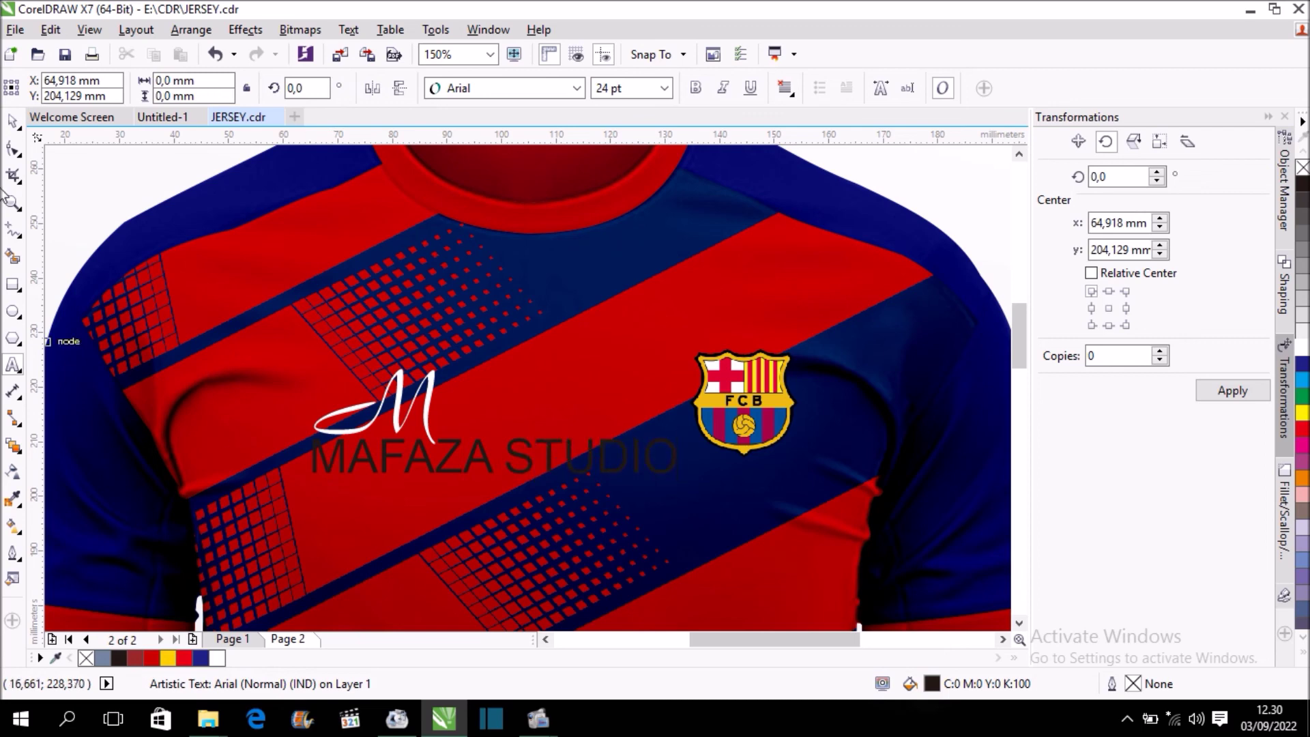
click(18, 126)
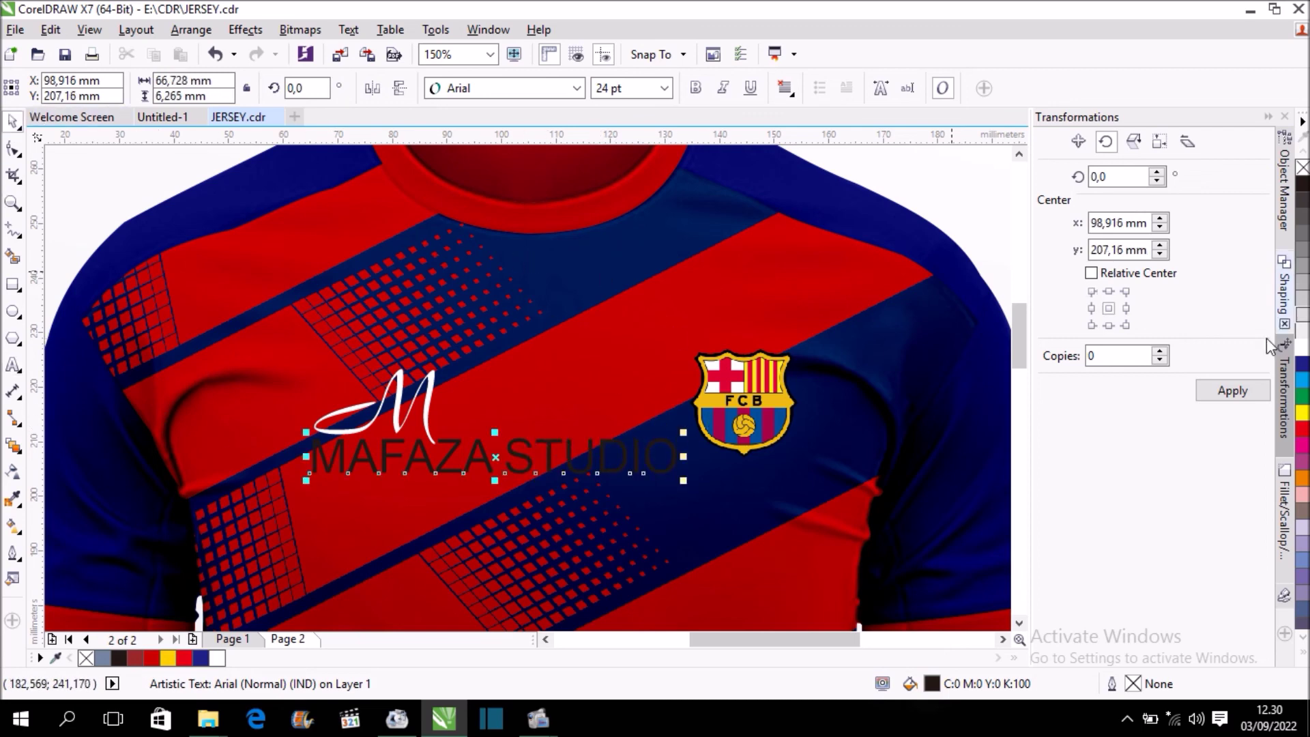
click(216, 658)
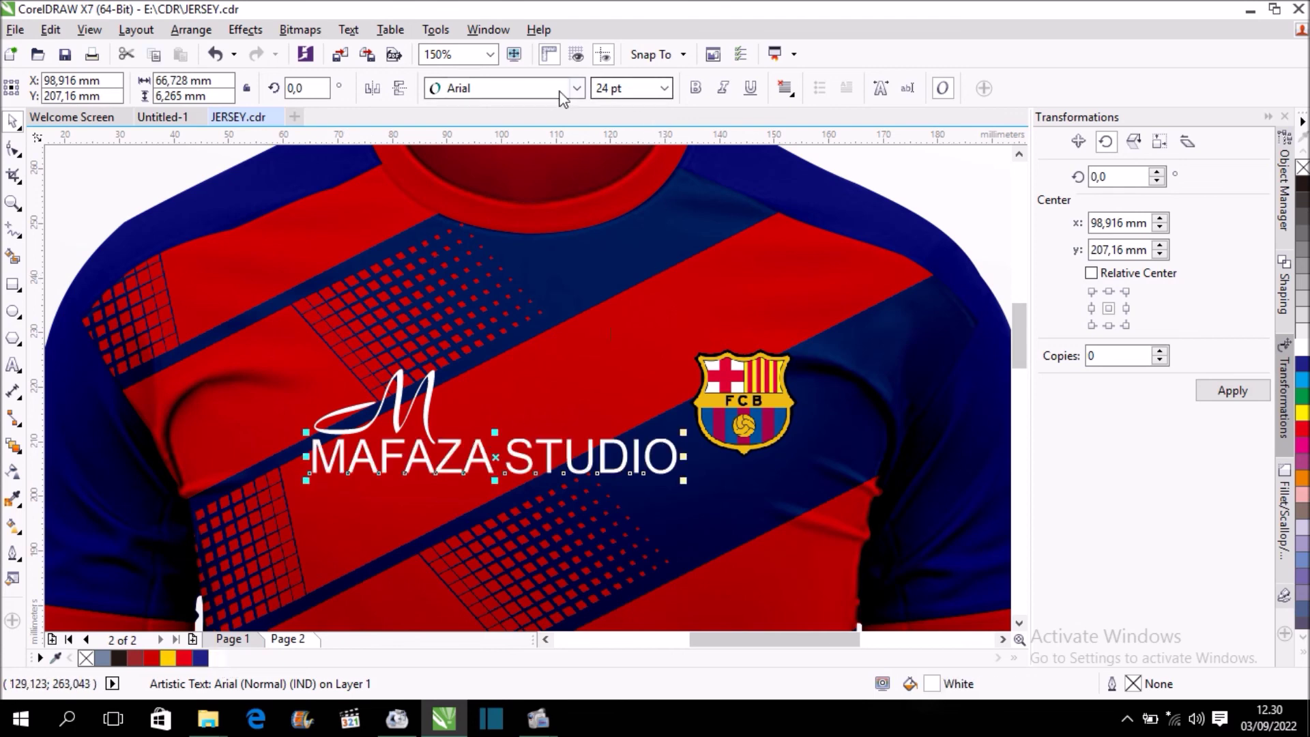
key(ctrl+b)
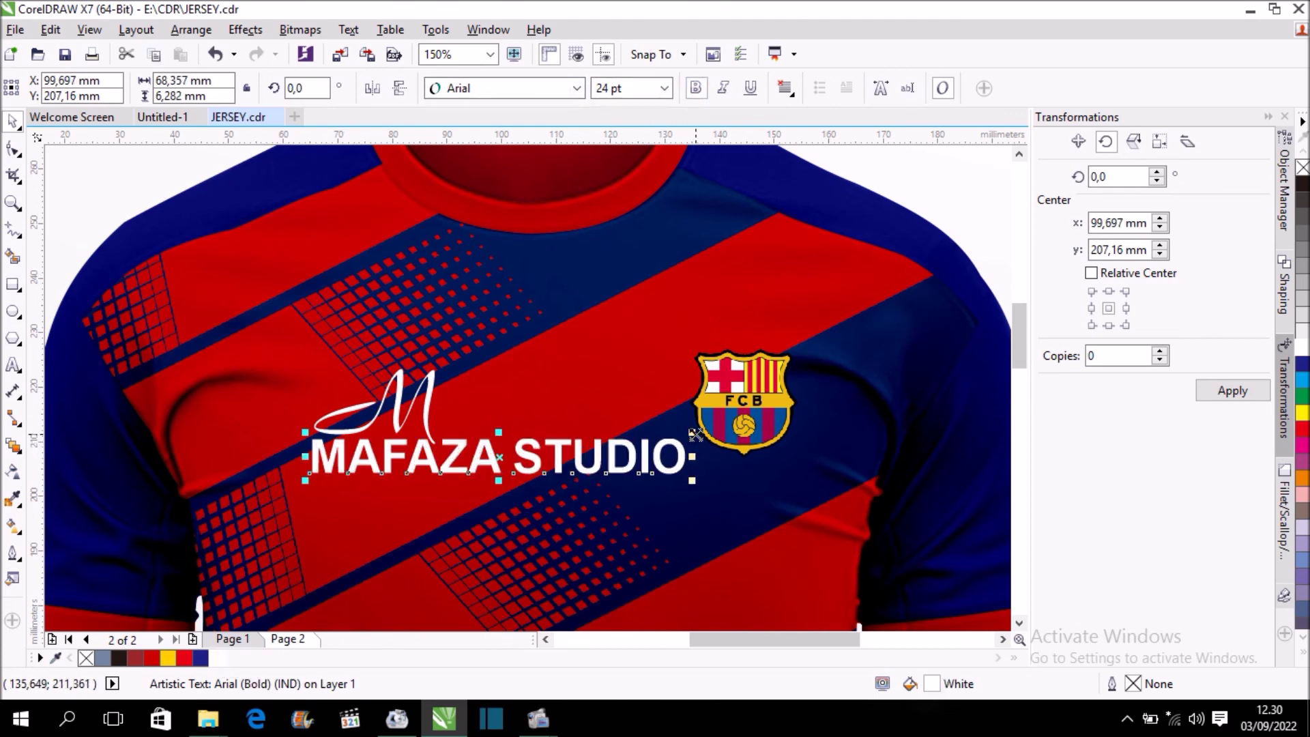
Set the studio text in Beast Machines, shrink it to about 19.7 × 1.4 mm, and centre it under the M
drag(695, 433, 455, 464)
scroll(361, 485, up, 2)
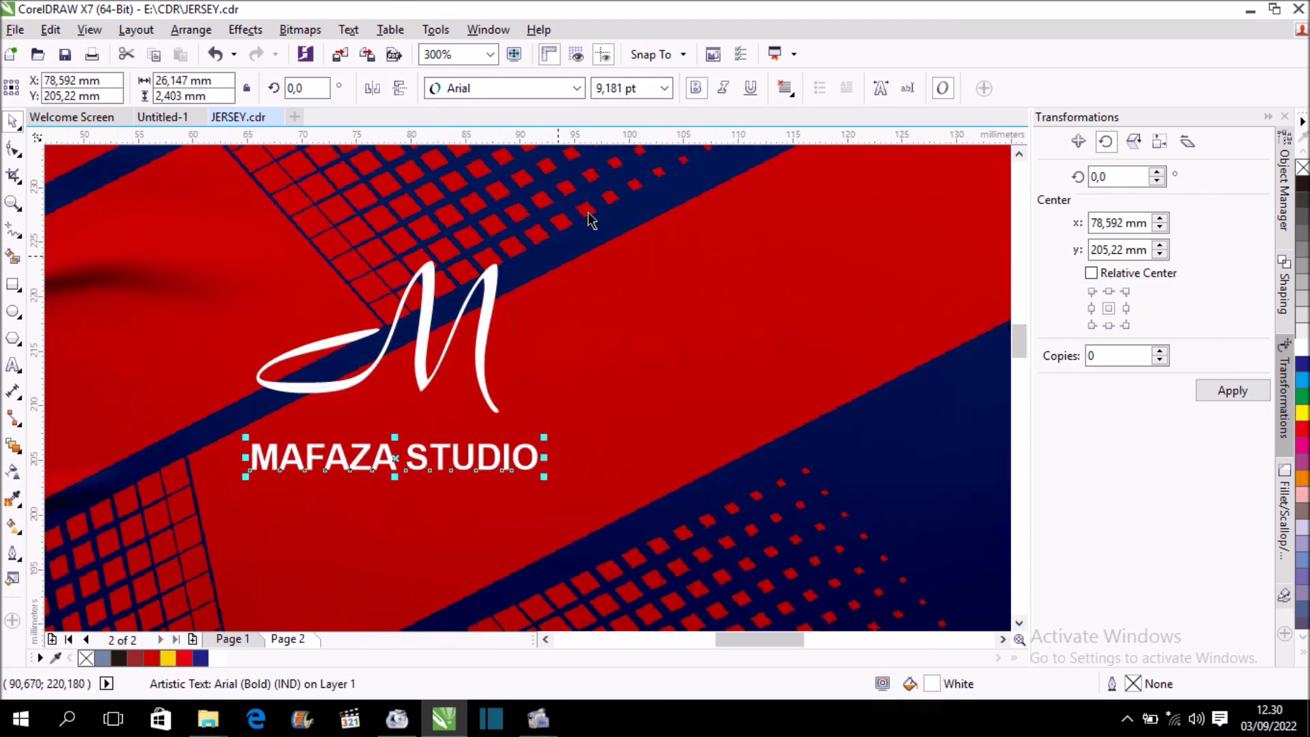
click(575, 91)
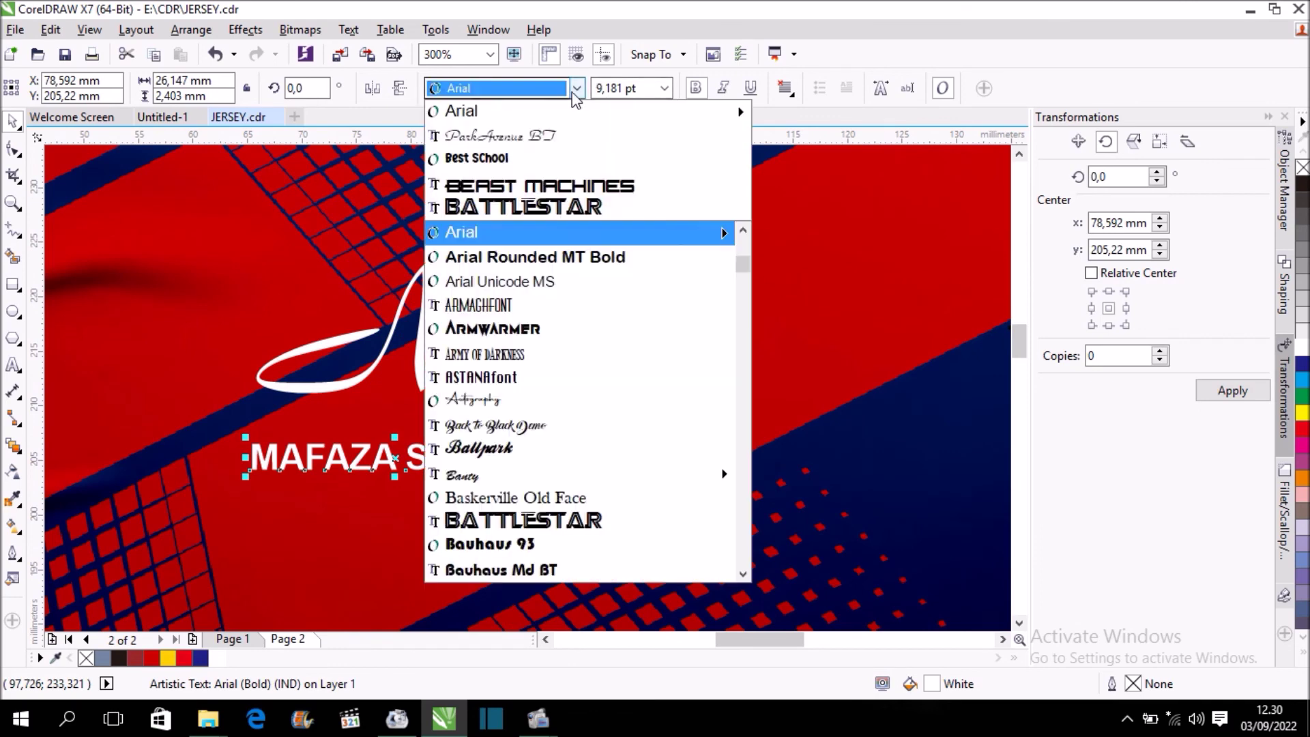
click(578, 186)
drag(755, 444, 720, 447)
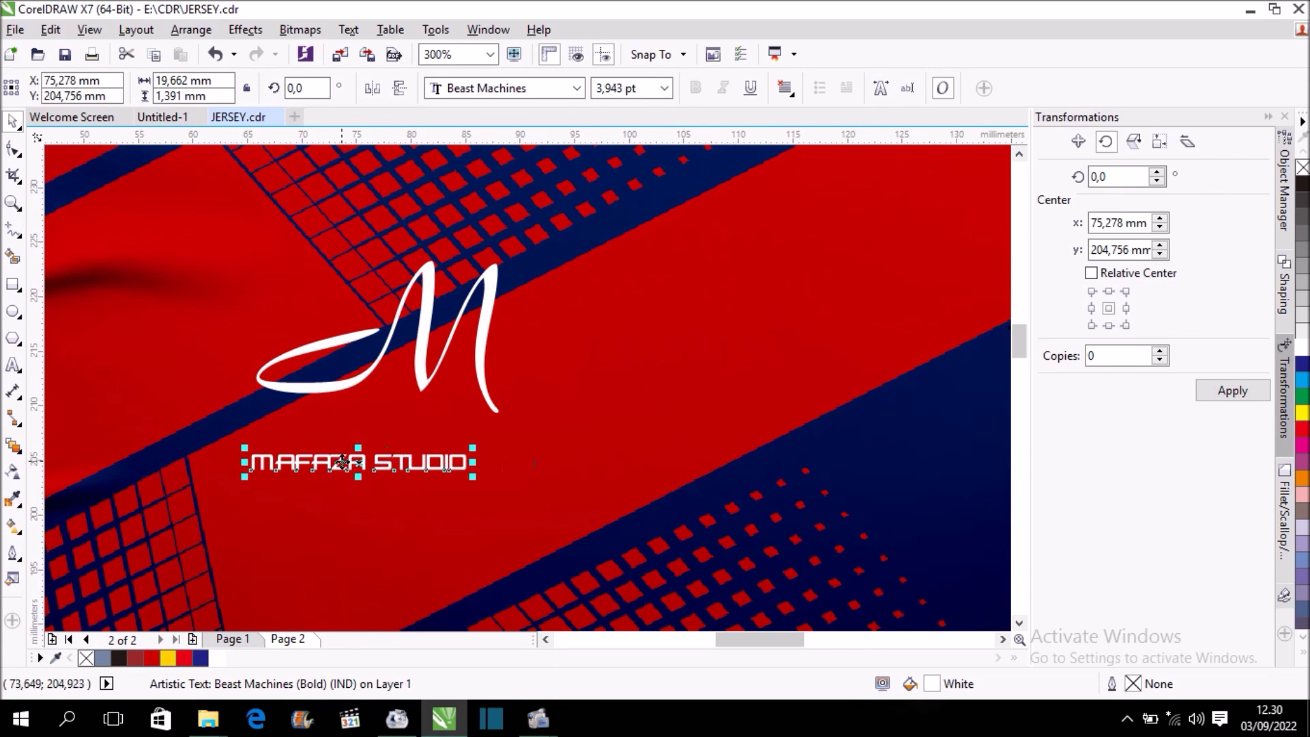
drag(343, 463, 376, 431)
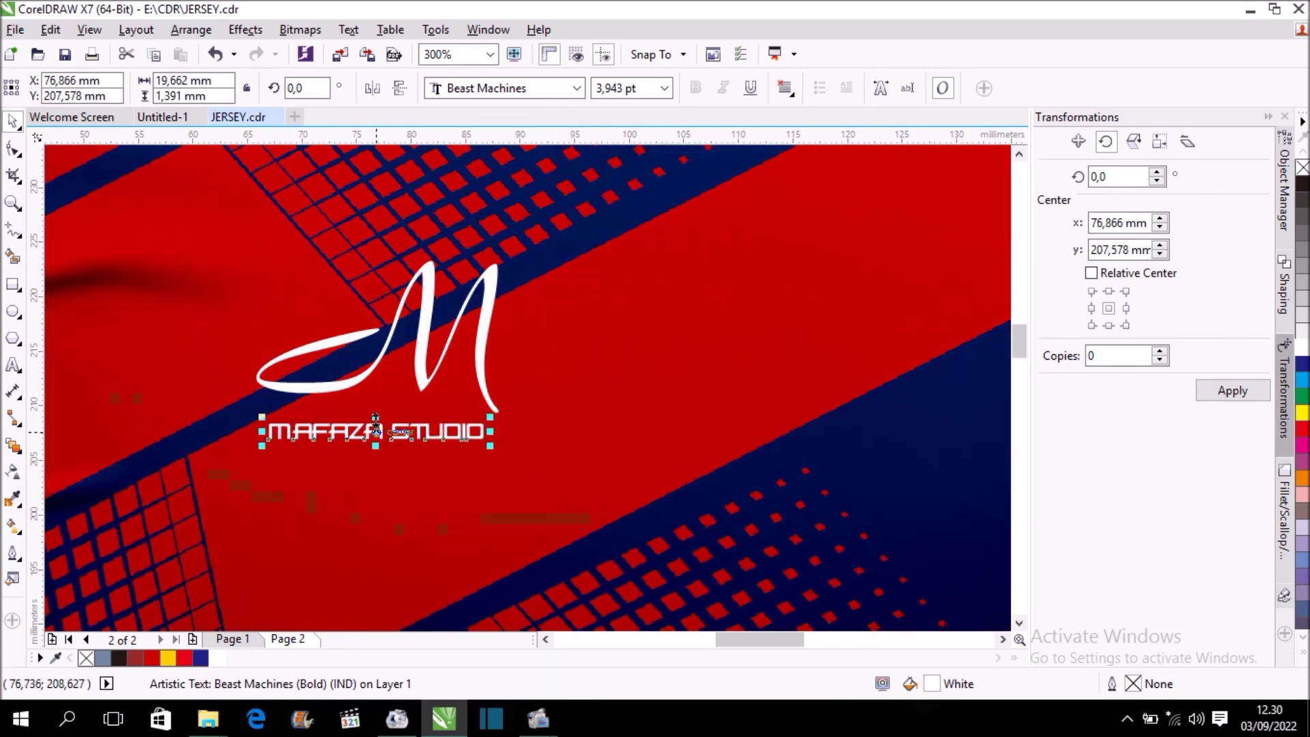
scroll(461, 379, down, 2)
key(shift+F4)
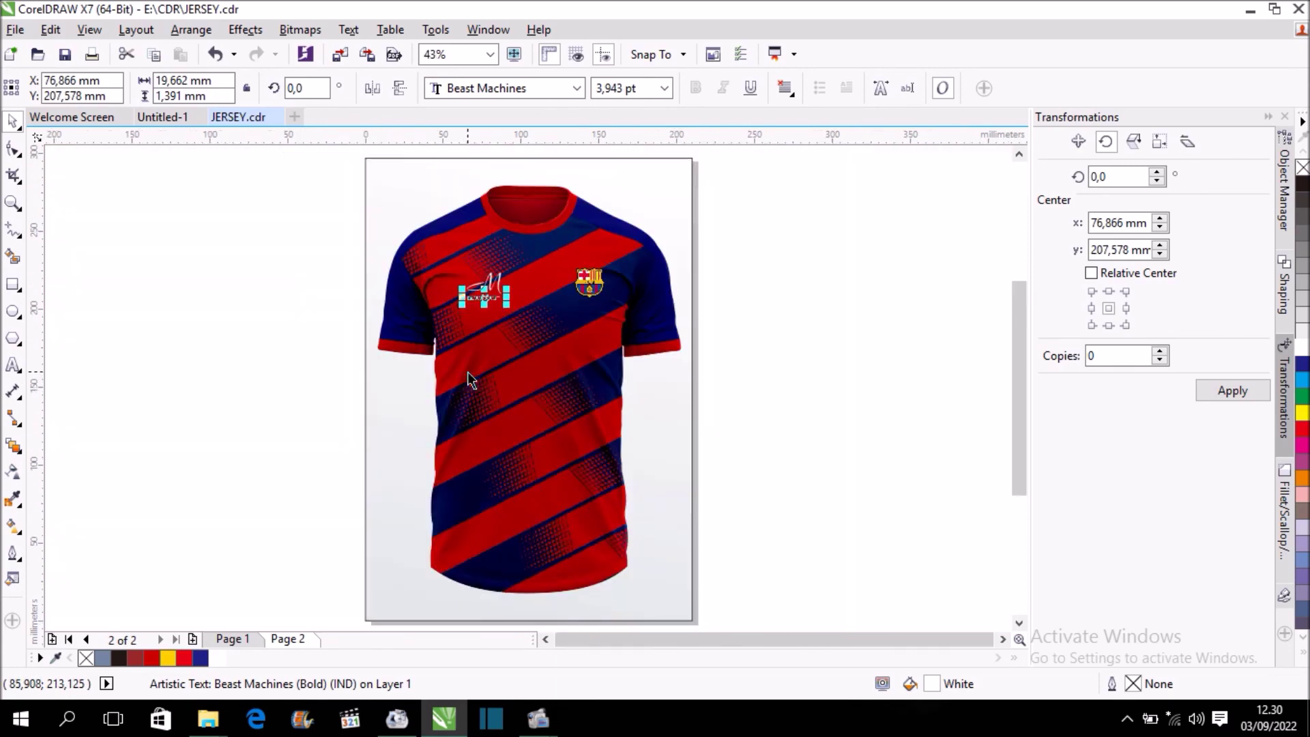
click(810, 330)
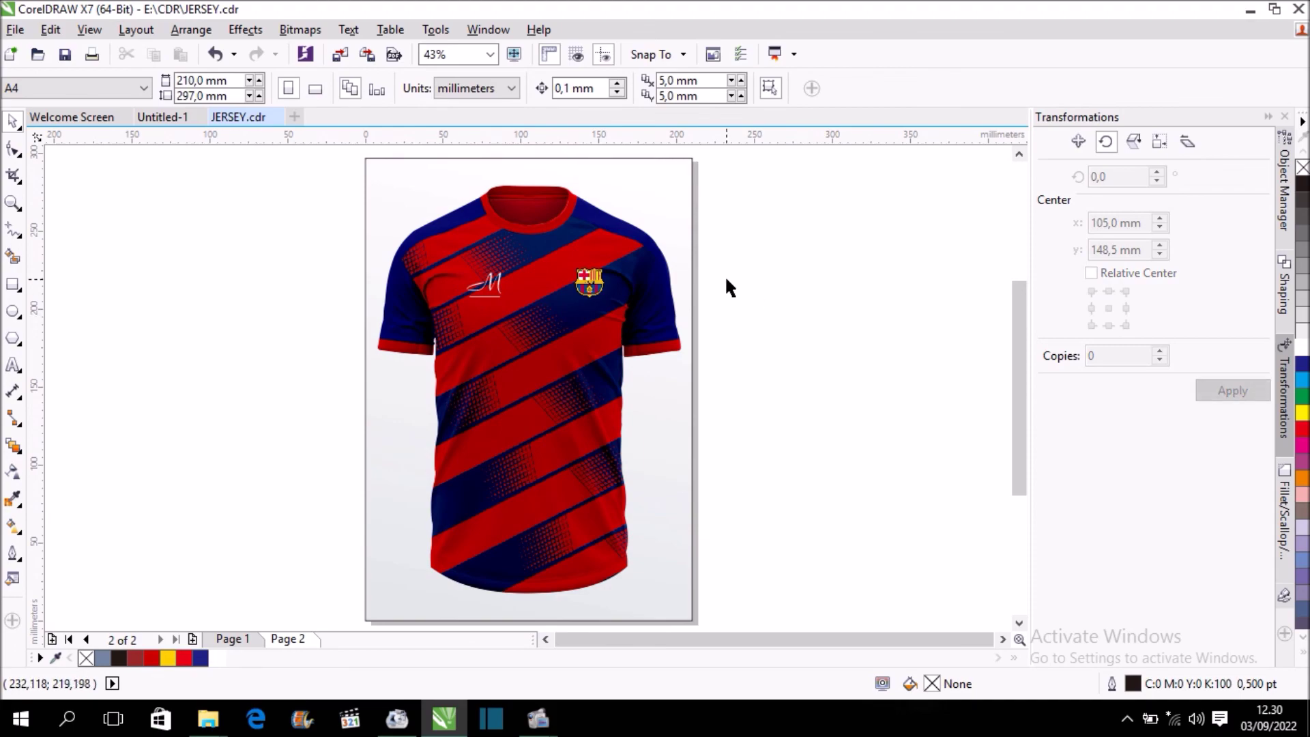